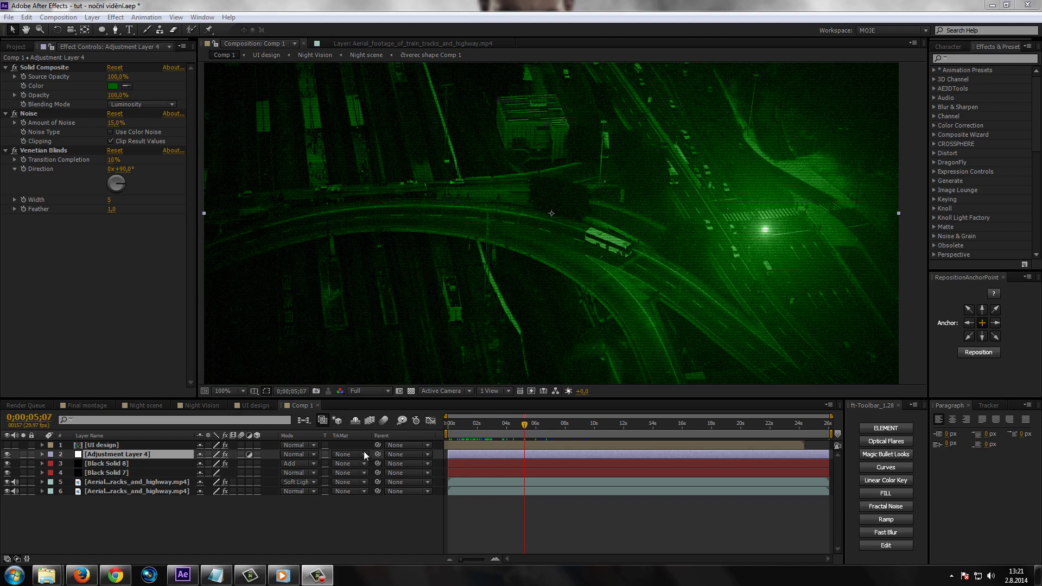
- Deselect Adjustment Layer 4, zoom the viewer out, and bring up the Final montage composition
{"action": "left_click", "coordinate": [380, 513]}
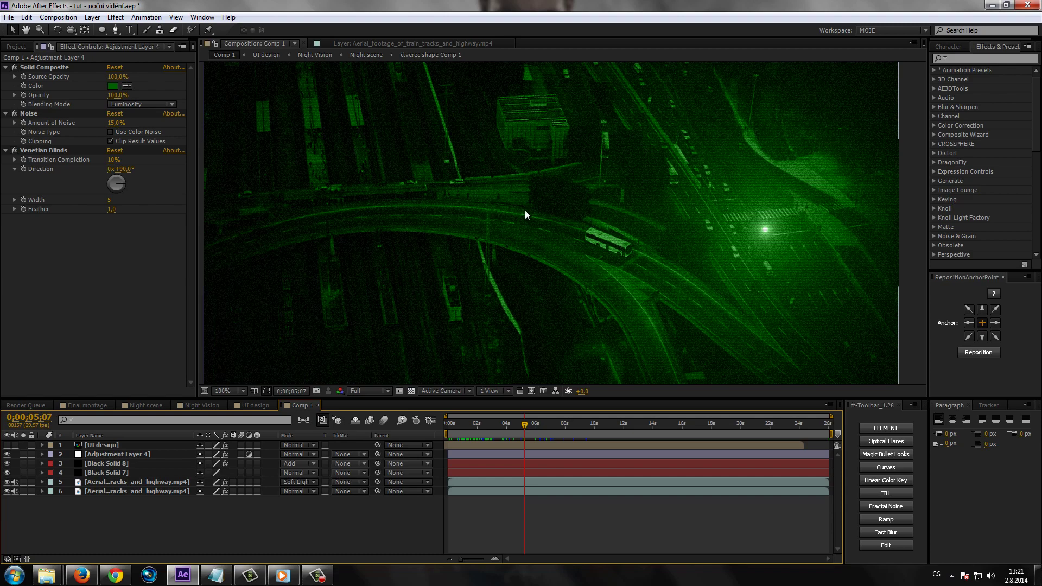
{"action": "scroll", "coordinate": [526, 210], "scroll_direction": "down", "scroll_amount": 2}
{"action": "left_click", "coordinate": [87, 406]}
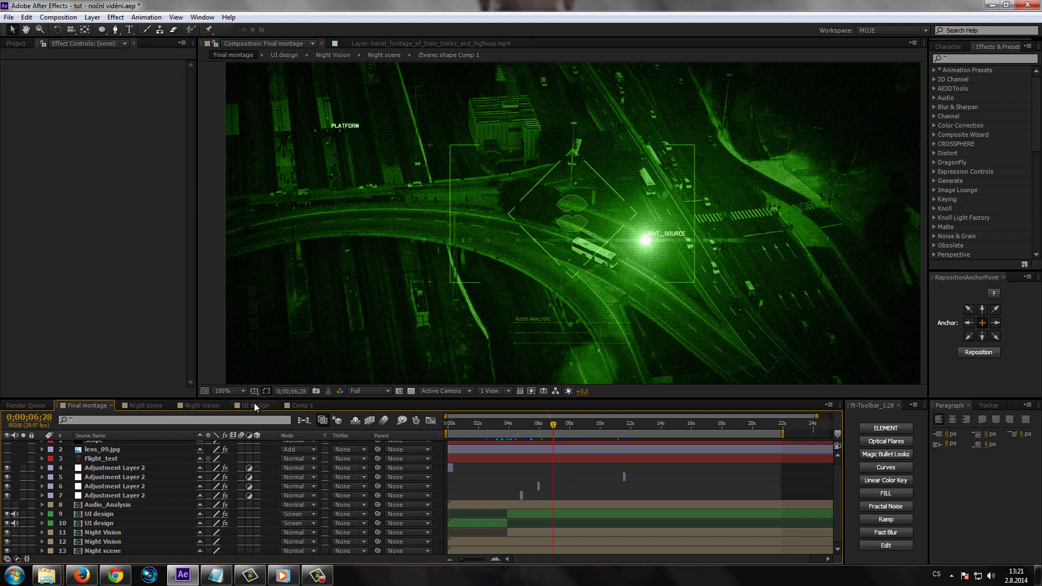
- Preview the UI design animation, then view Final montage at full size around 0;00;02;19–0;00;03;05
{"action": "left_click", "coordinate": [255, 405]}
{"action": "left_click_drag", "start_coordinate": [596, 432], "coordinate": [746, 426]}
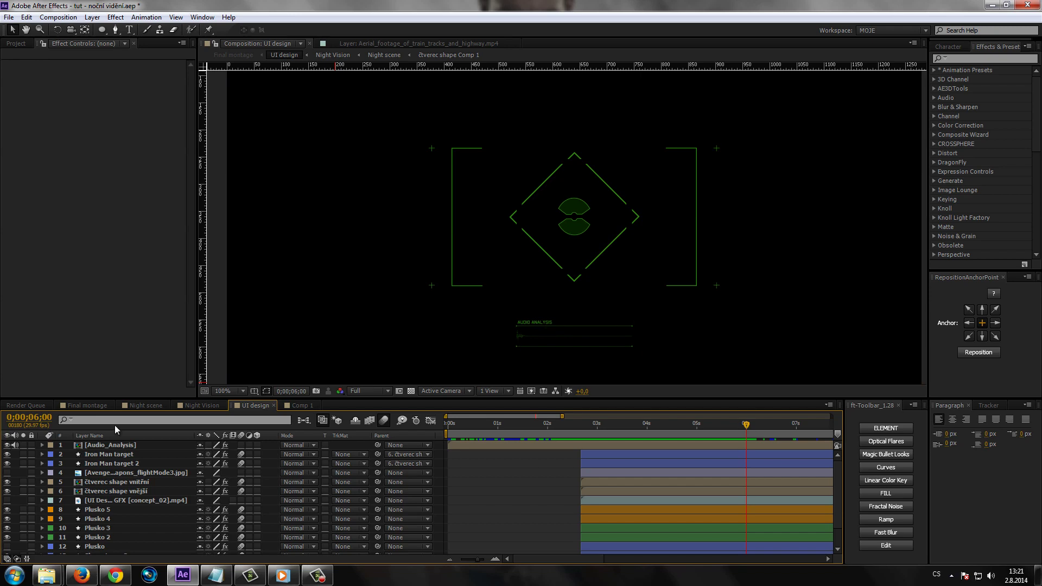
{"action": "left_click", "coordinate": [87, 406]}
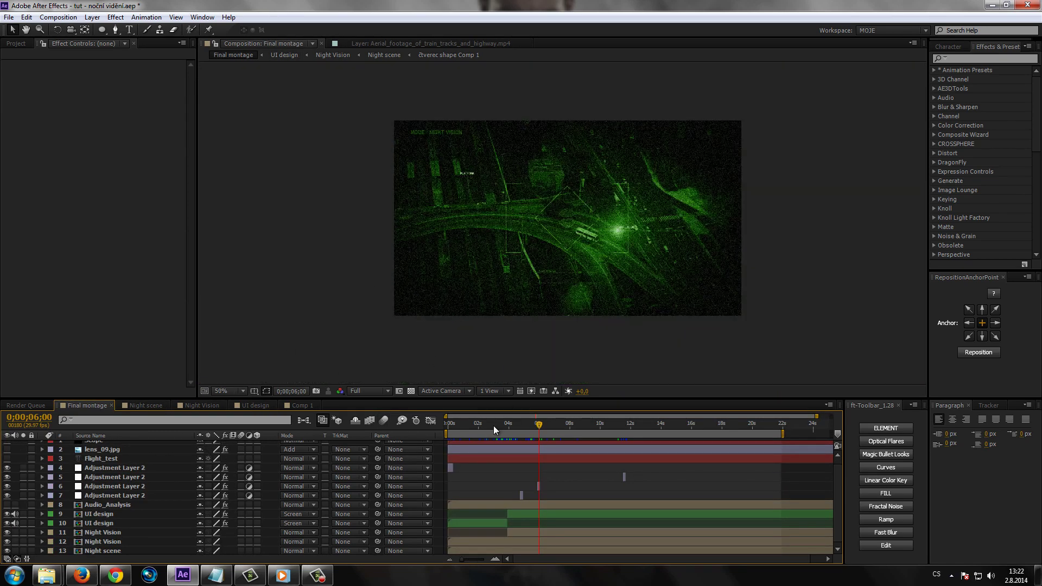
{"action": "left_click", "coordinate": [490, 425]}
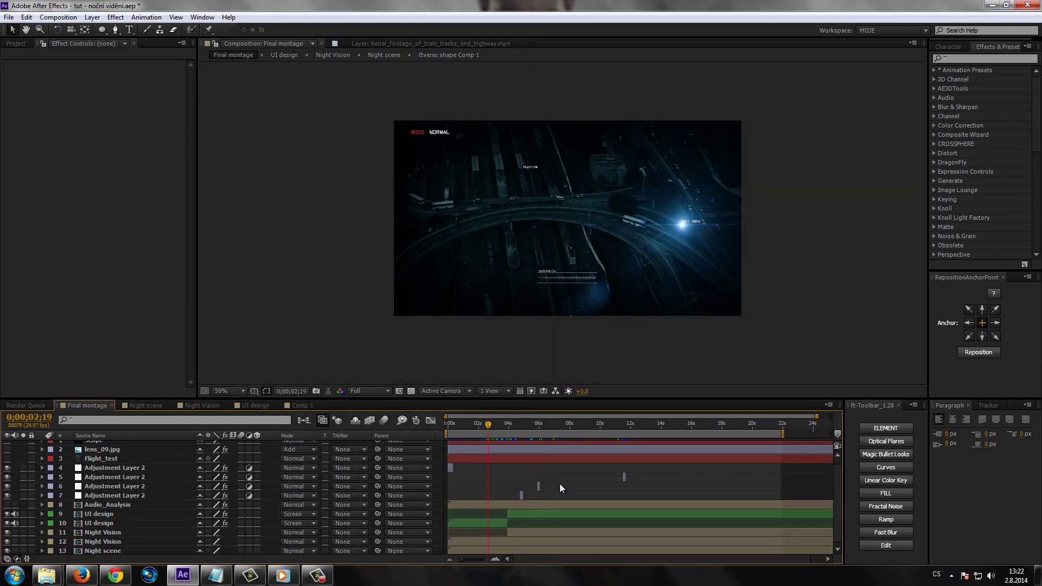
{"action": "key", "text": "."}
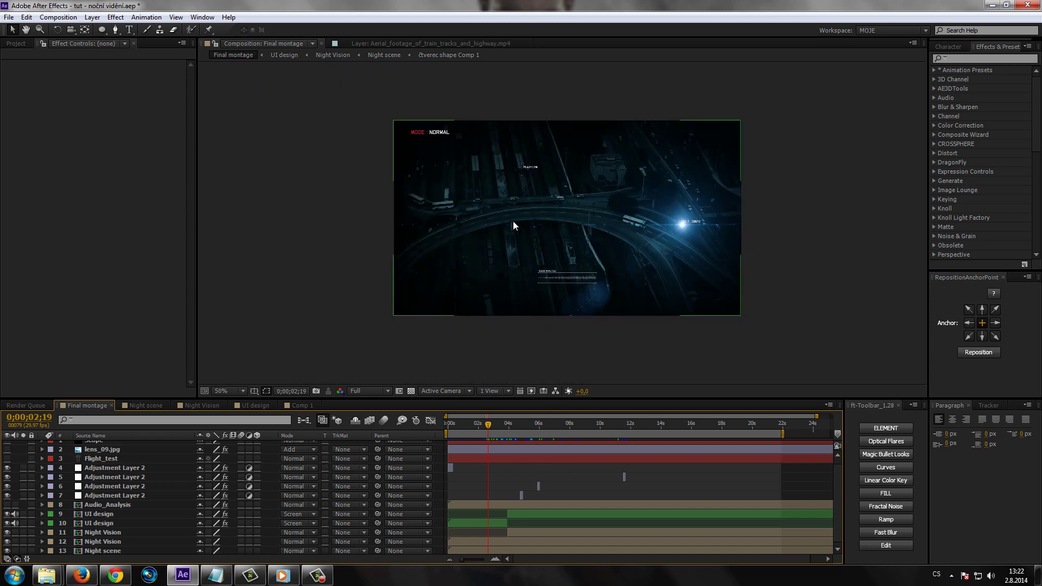
{"action": "key", "text": "."}
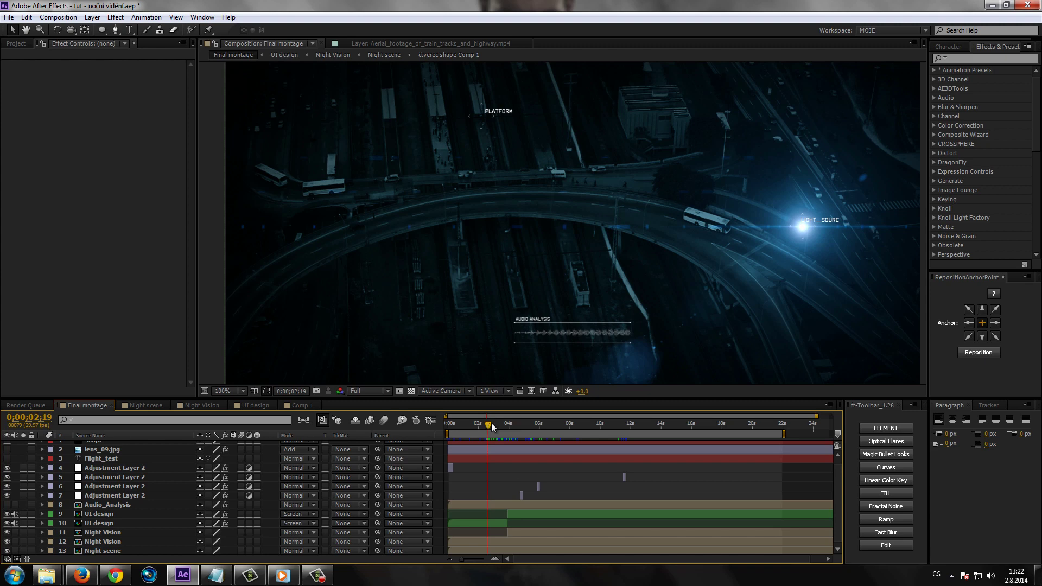
{"action": "left_click_drag", "start_coordinate": [492, 427], "coordinate": [496, 426]}
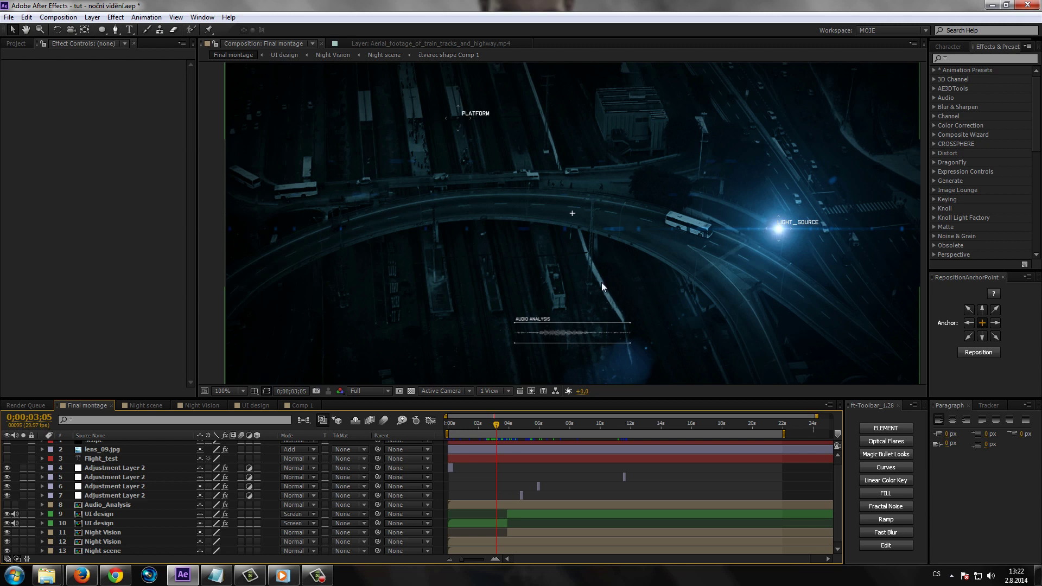
- Check the Night Vision and UI design comps, then scrub Final montage to 0;00;05;17 with night vision on
{"action": "left_click", "coordinate": [198, 405]}
{"action": "left_click_drag", "start_coordinate": [581, 431], "coordinate": [709, 437]}
{"action": "left_click", "coordinate": [253, 406]}
{"action": "left_click", "coordinate": [82, 406]}
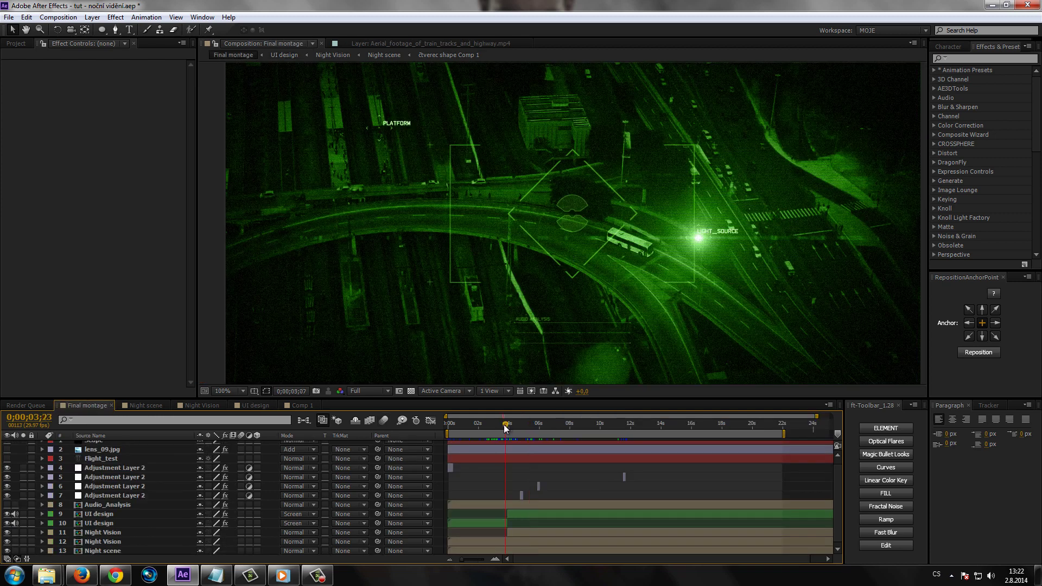
{"action": "left_click", "coordinate": [502, 425]}
{"action": "left_click_drag", "start_coordinate": [505, 428], "coordinate": [533, 432]}
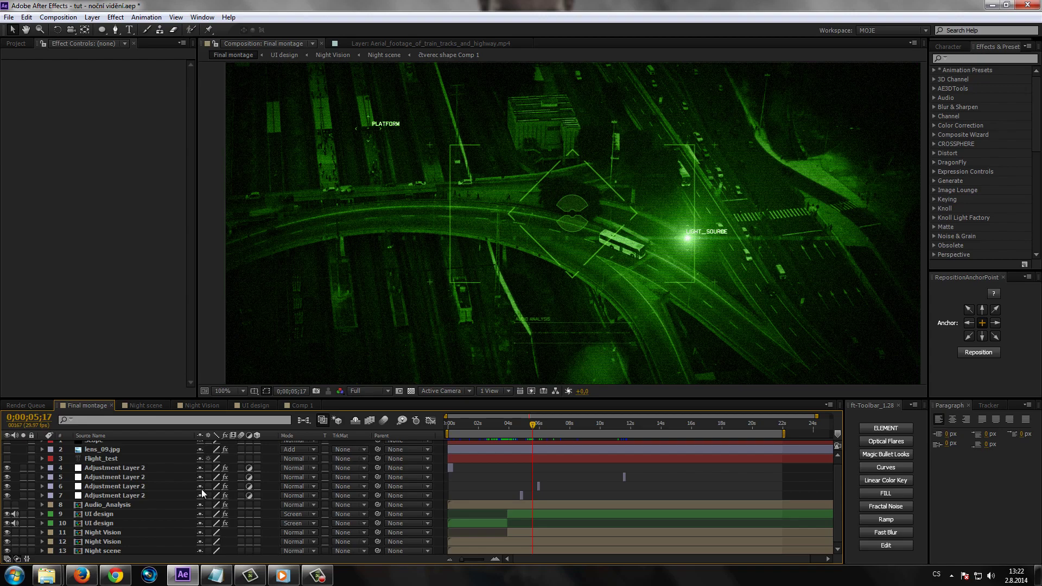
- Scroll through the 'HUD elements' tutorial videos in the YouTube Studio video list
{"action": "left_click", "coordinate": [81, 575]}
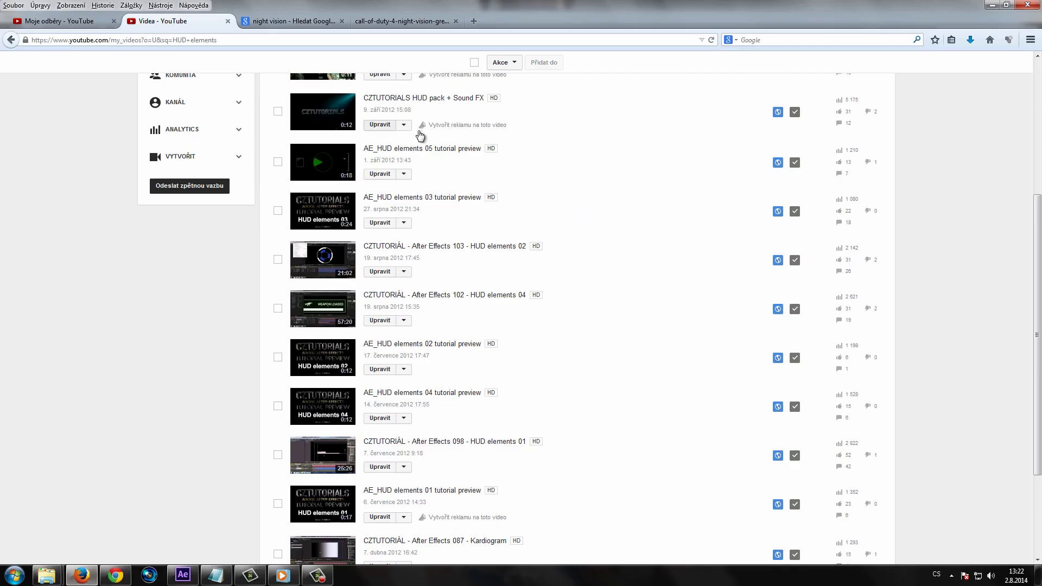
{"action": "scroll", "coordinate": [427, 347], "scroll_direction": "up", "scroll_amount": 5}
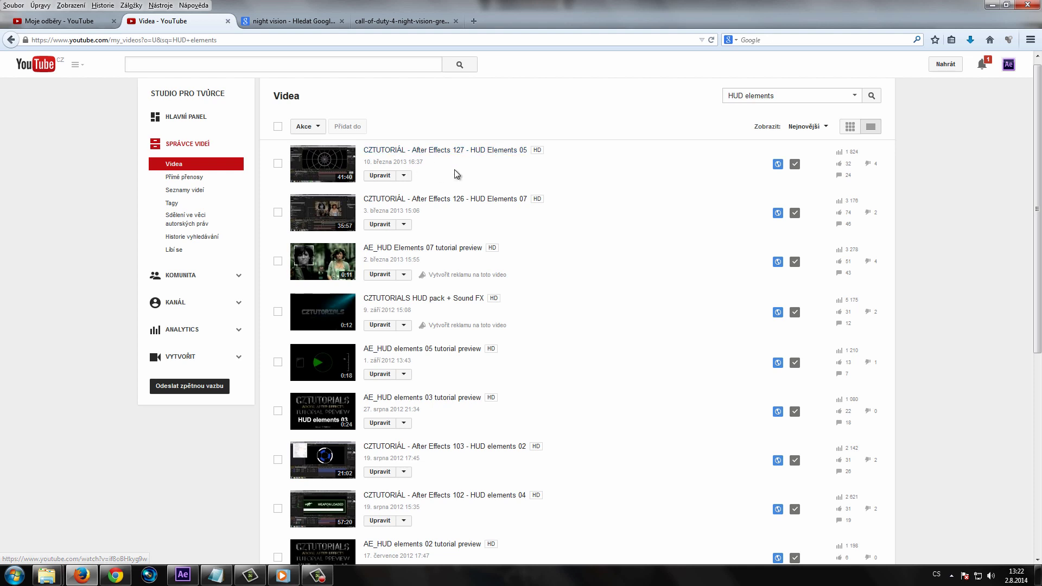
{"action": "scroll", "coordinate": [486, 452], "scroll_direction": "down", "scroll_amount": 2}
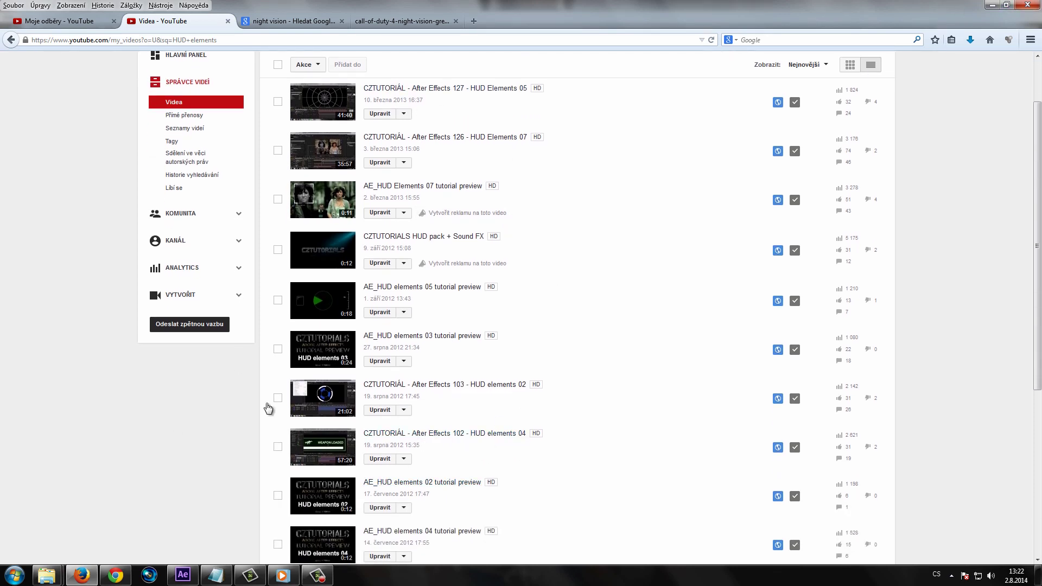
{"action": "scroll", "coordinate": [499, 320], "scroll_direction": "up", "scroll_amount": 2}
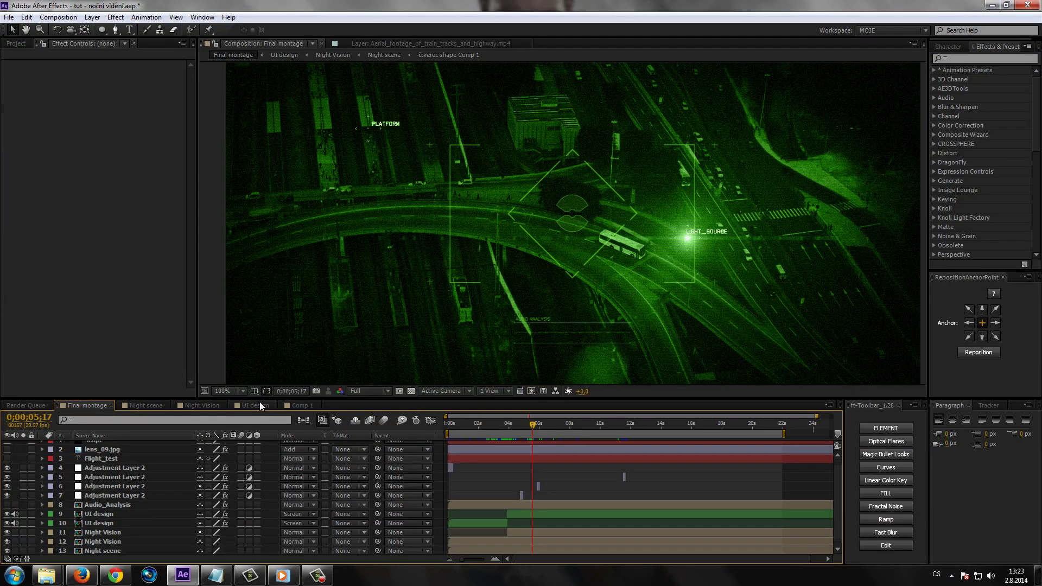
- Scrub the UI design comp to 0;00;05;26, then briefly show the Night Vision test video
{"action": "left_click", "coordinate": [255, 406]}
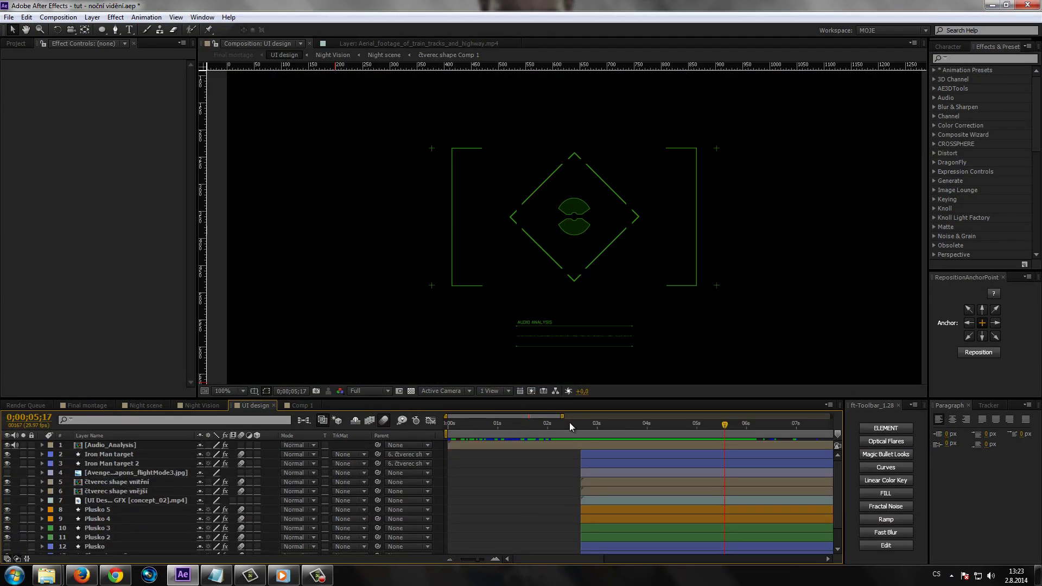
{"action": "left_click_drag", "start_coordinate": [575, 428], "coordinate": [740, 423]}
{"action": "left_click", "coordinate": [115, 575]}
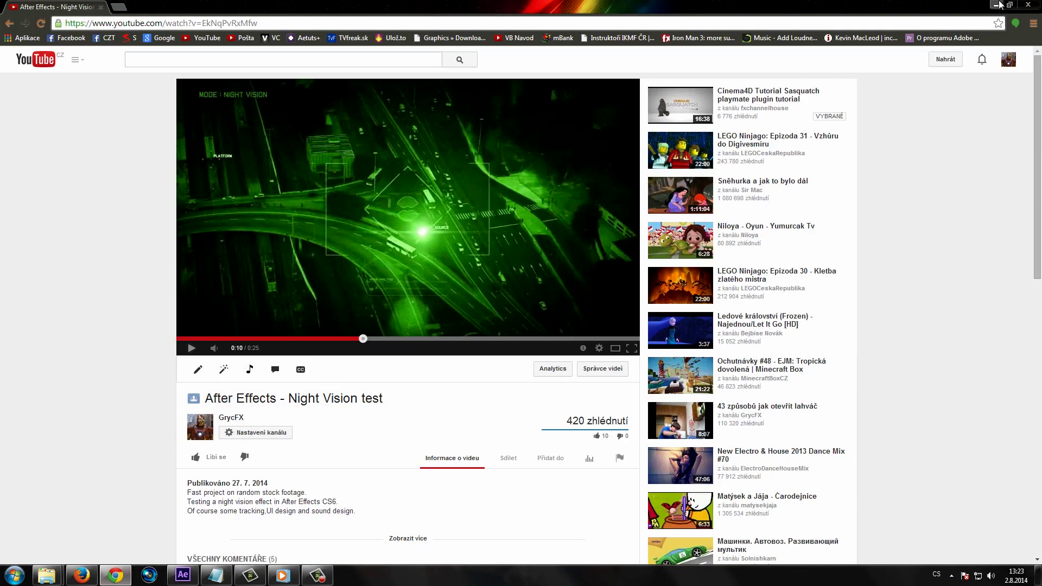
{"action": "left_click", "coordinate": [997, 5]}
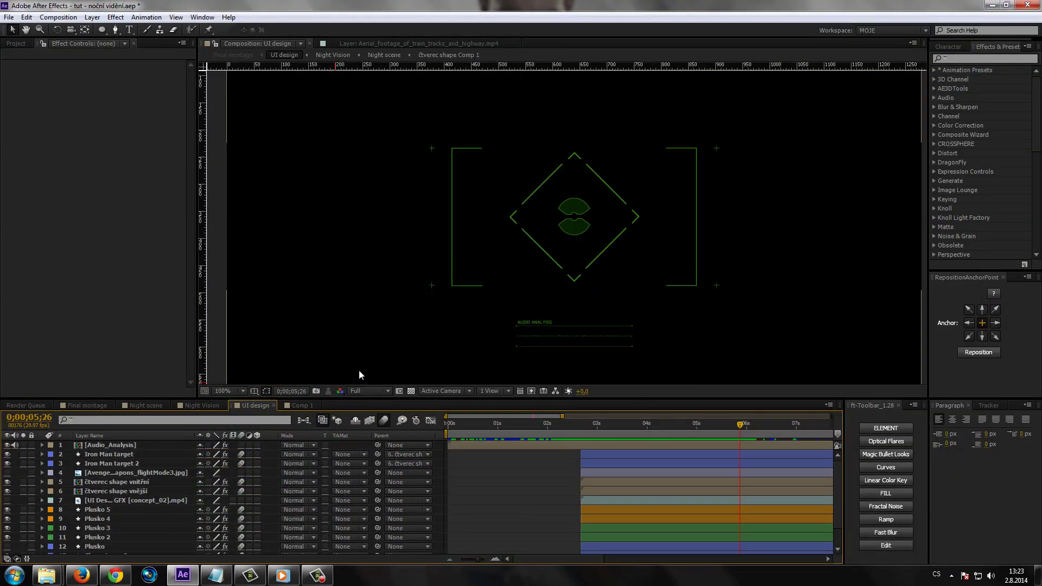
- Build a new composition from Aerial_footage_of_train_tracks_and_highway.mp4 in the Project panel
{"action": "left_click", "coordinate": [302, 406]}
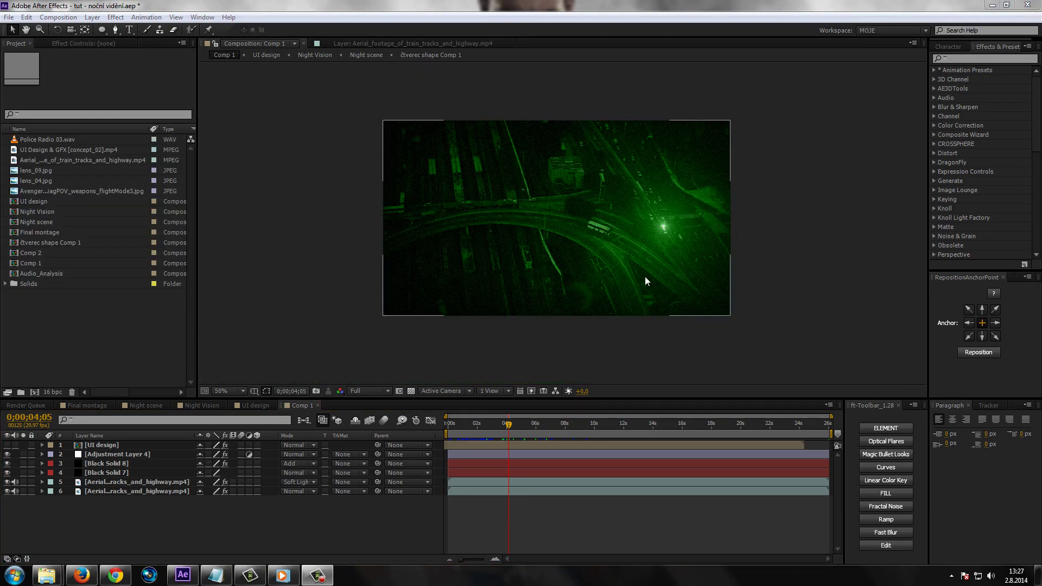
{"action": "left_click", "coordinate": [76, 333]}
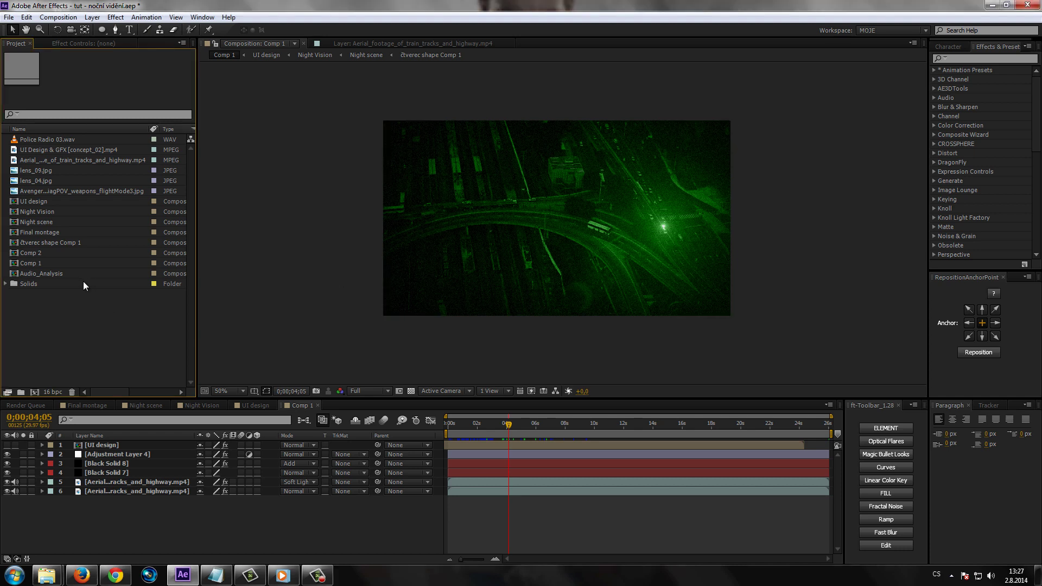
{"action": "left_click", "coordinate": [43, 160]}
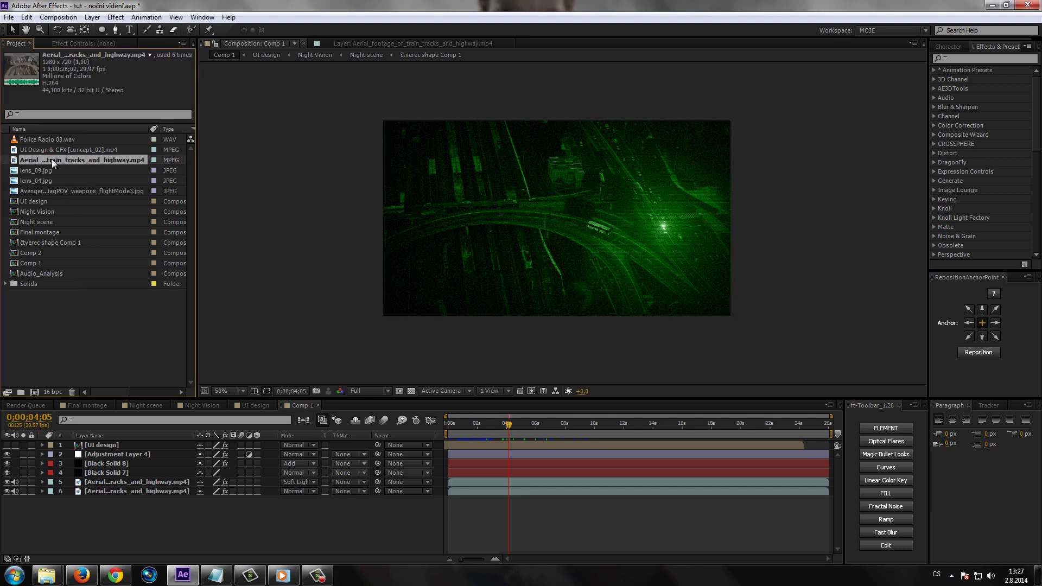
{"action": "right_click", "coordinate": [79, 316]}
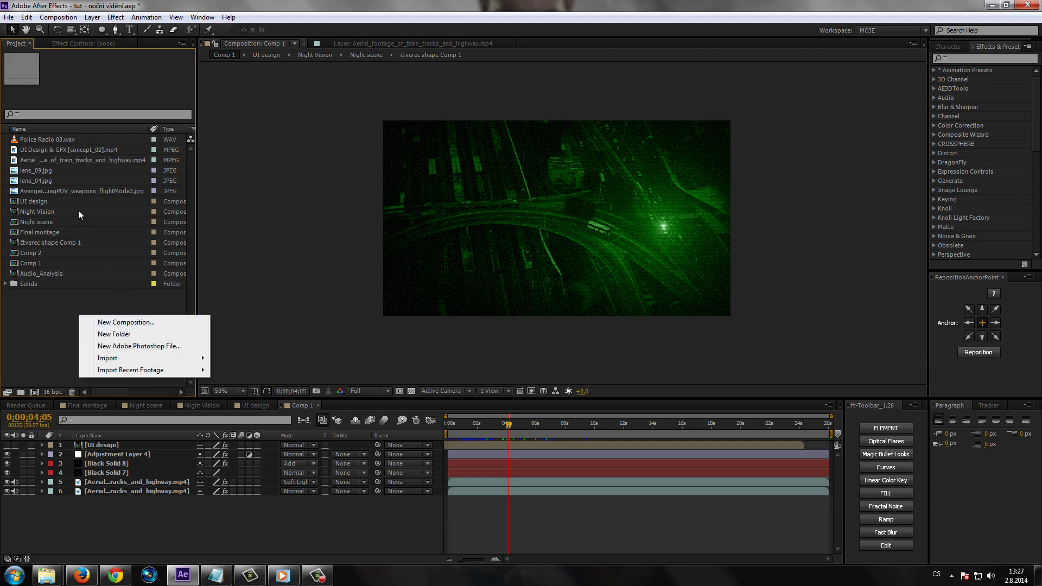
{"action": "left_click", "coordinate": [33, 311]}
{"action": "left_click", "coordinate": [65, 149]}
{"action": "left_click", "coordinate": [66, 161]}
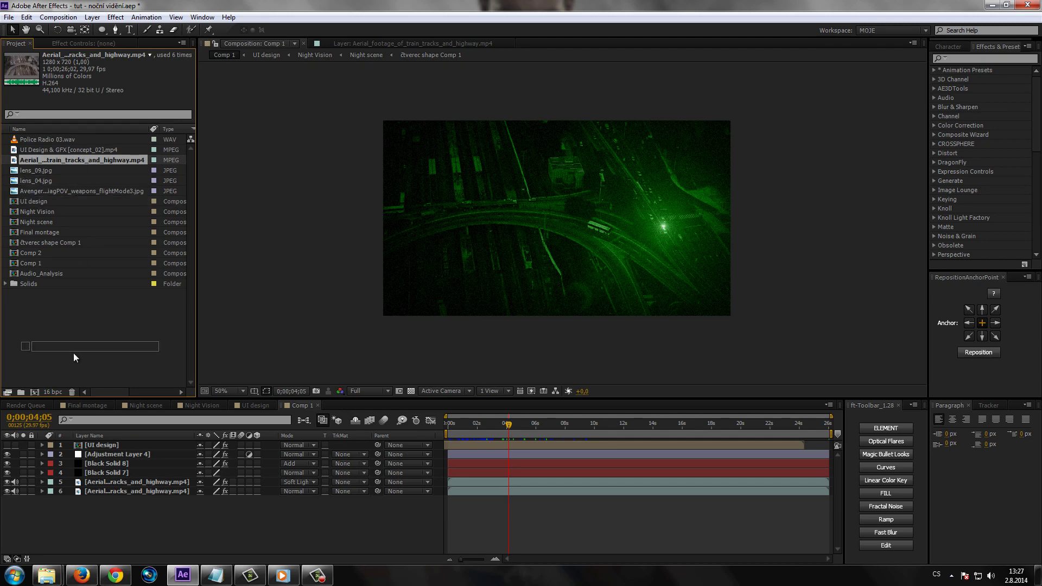
{"action": "left_click_drag", "start_coordinate": [31, 400], "coordinate": [34, 392]}
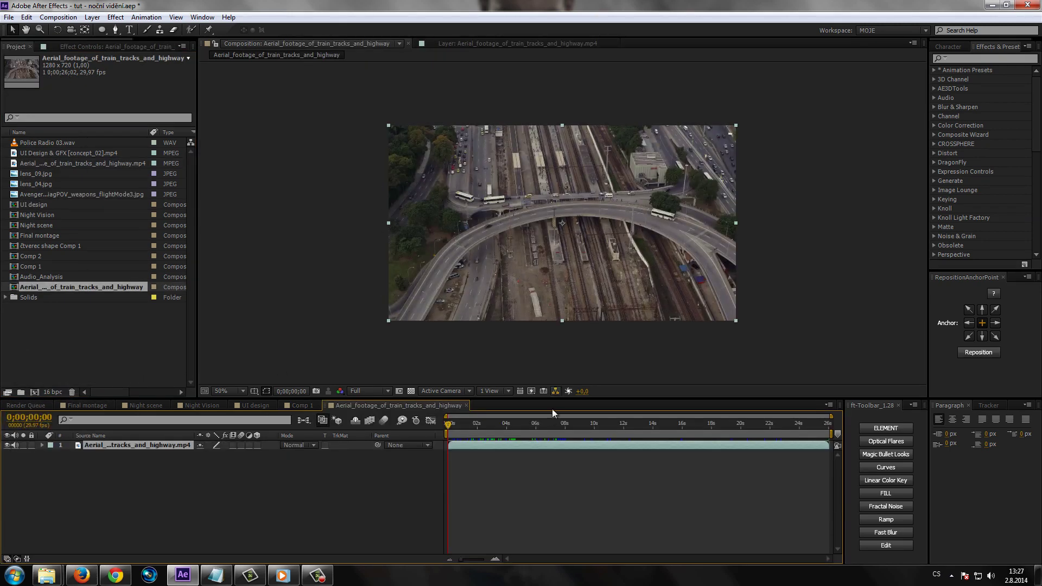
- Add Curves and Hue/Saturation effects to the aerial footage layer
{"action": "key", "text": "period"}
{"action": "scroll", "coordinate": [535, 308], "scroll_direction": "down", "scroll_amount": 2}
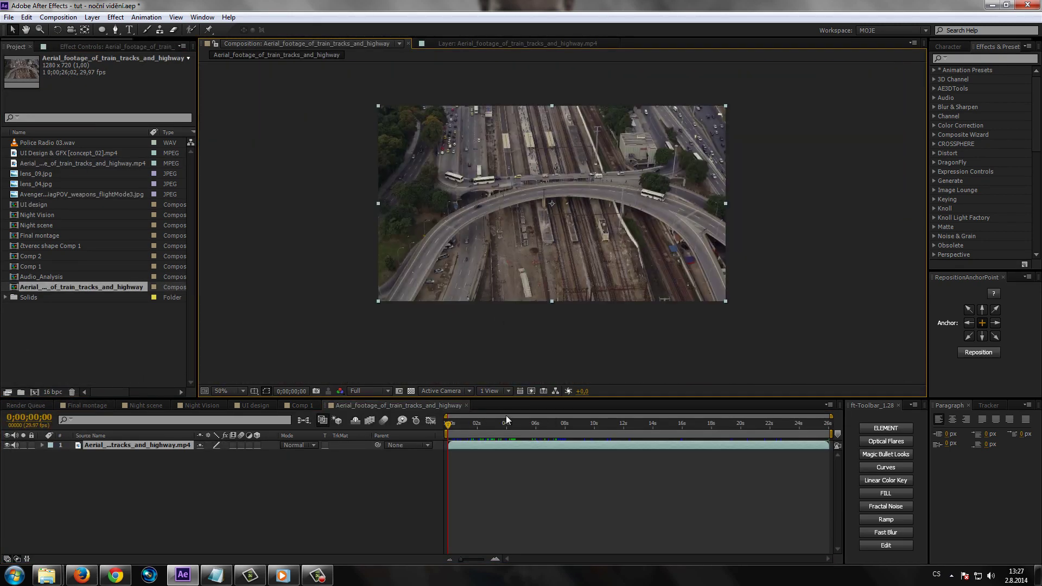
{"action": "left_click_drag", "start_coordinate": [450, 424], "coordinate": [513, 428]}
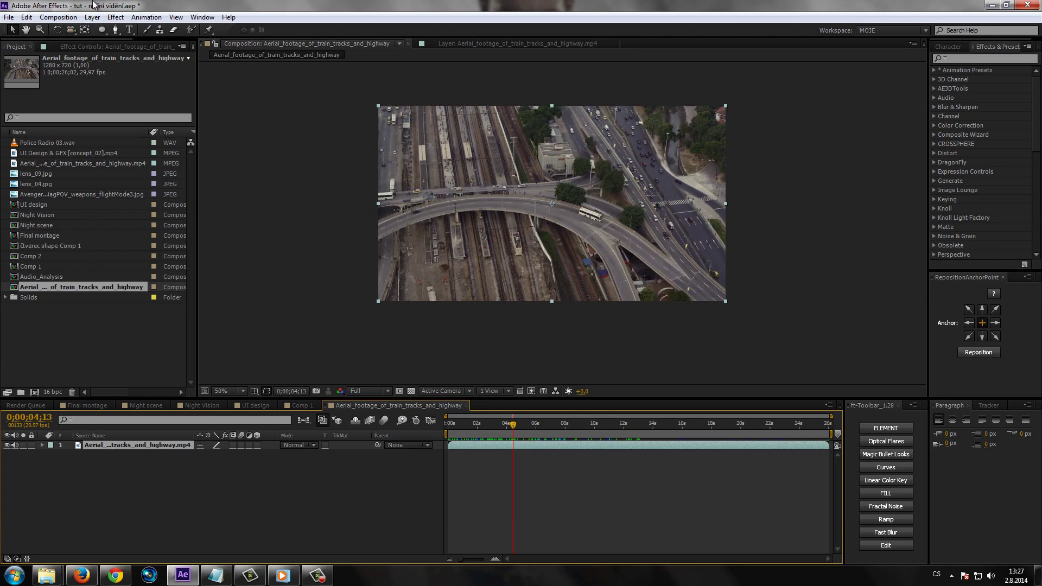
{"action": "left_click", "coordinate": [115, 17]}
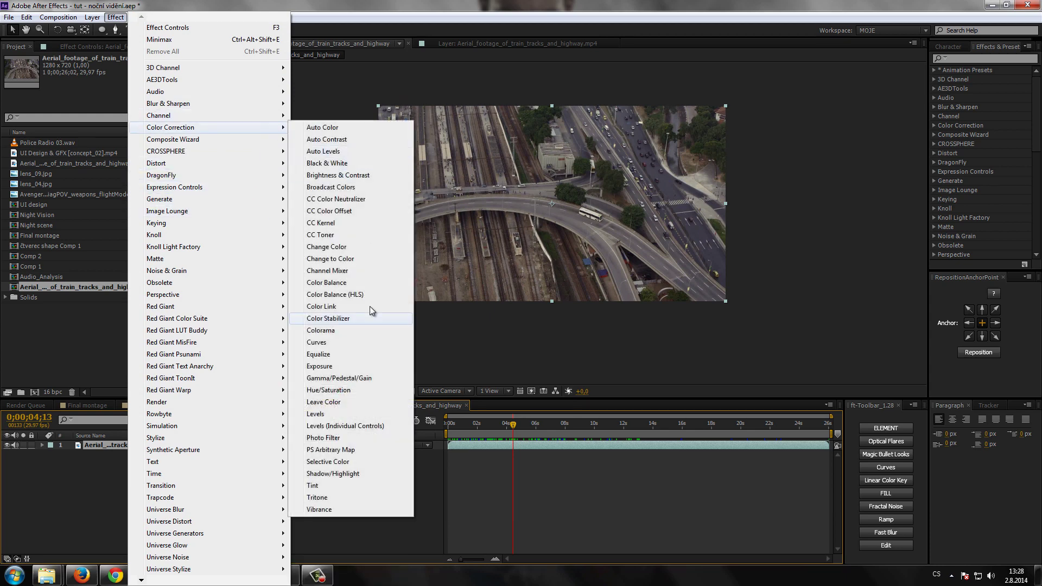
{"action": "left_click", "coordinate": [360, 343]}
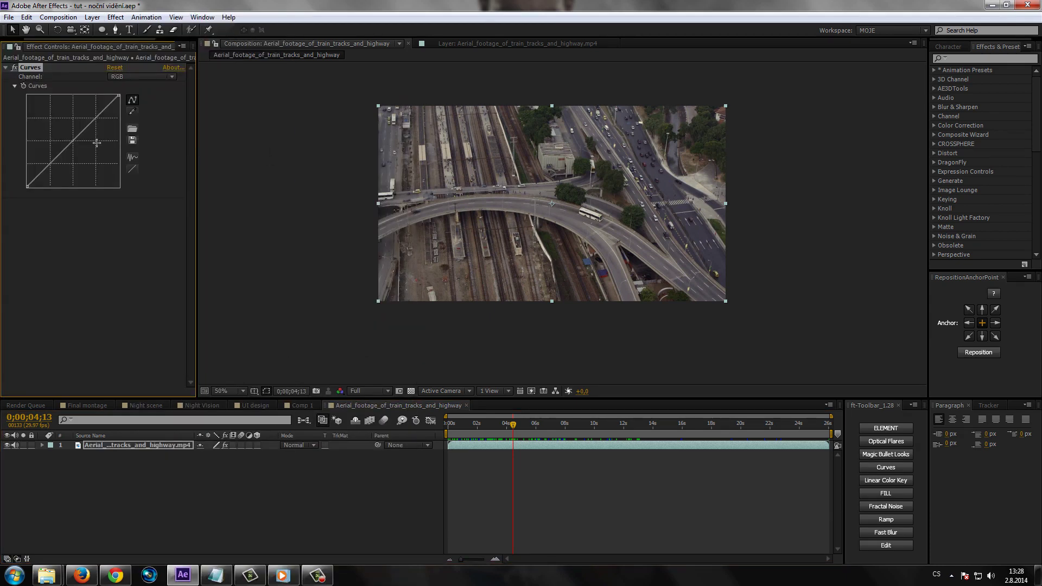
{"action": "left_click", "coordinate": [124, 18]}
{"action": "mouse_move", "coordinate": [239, 127]}
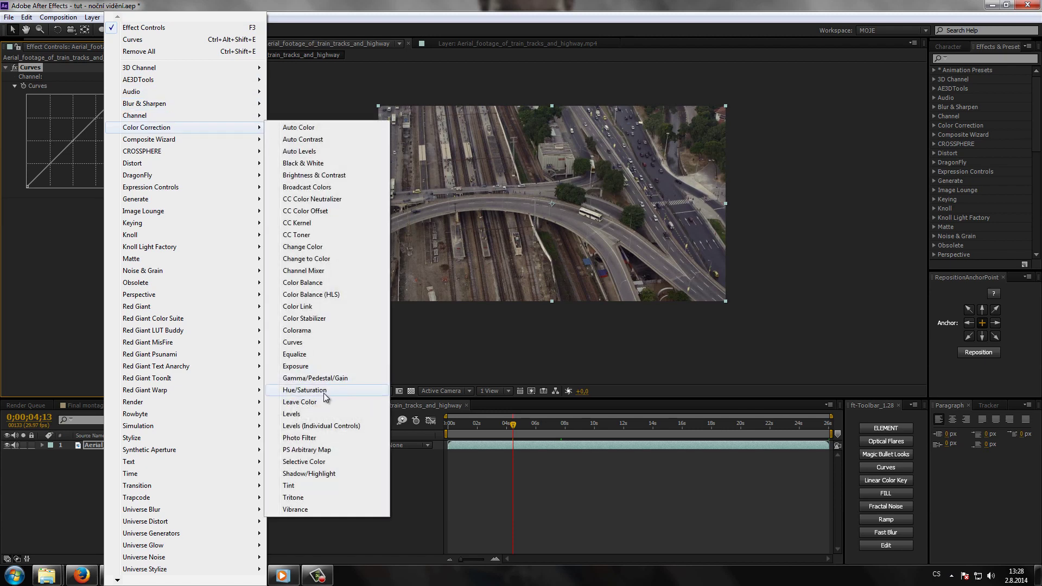
{"action": "left_click", "coordinate": [302, 394]}
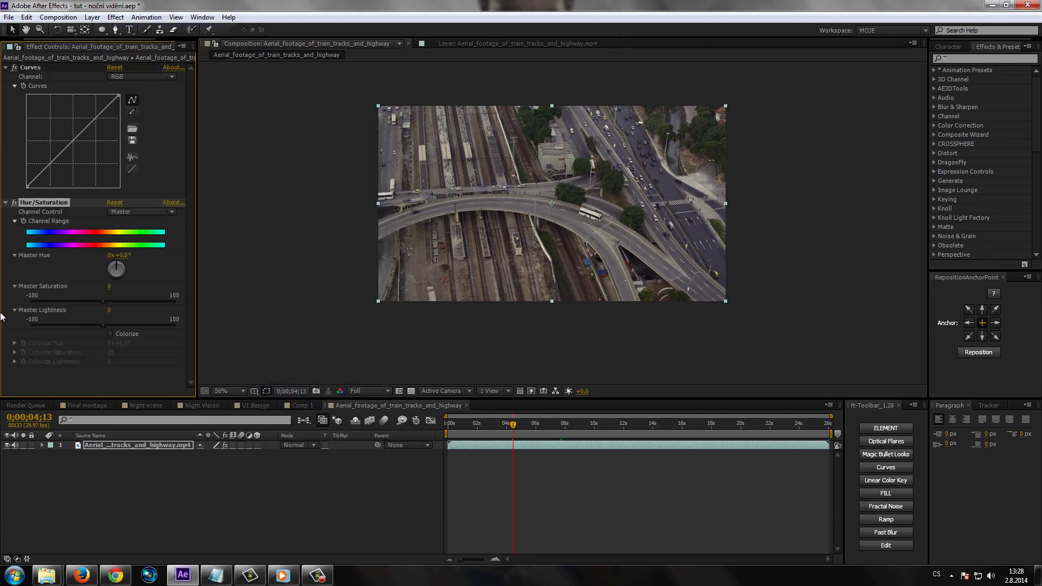
- Darken the footage by pulling down the top point of the Curves
{"action": "left_click", "coordinate": [30, 67]}
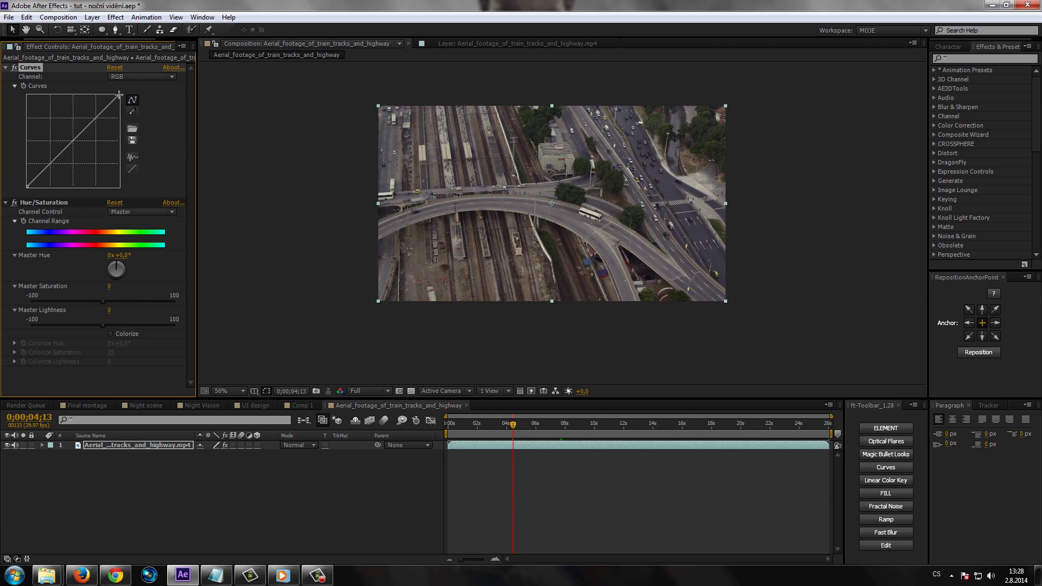
{"action": "left_click_drag", "start_coordinate": [120, 100], "coordinate": [137, 148]}
{"action": "key", "text": "period"}
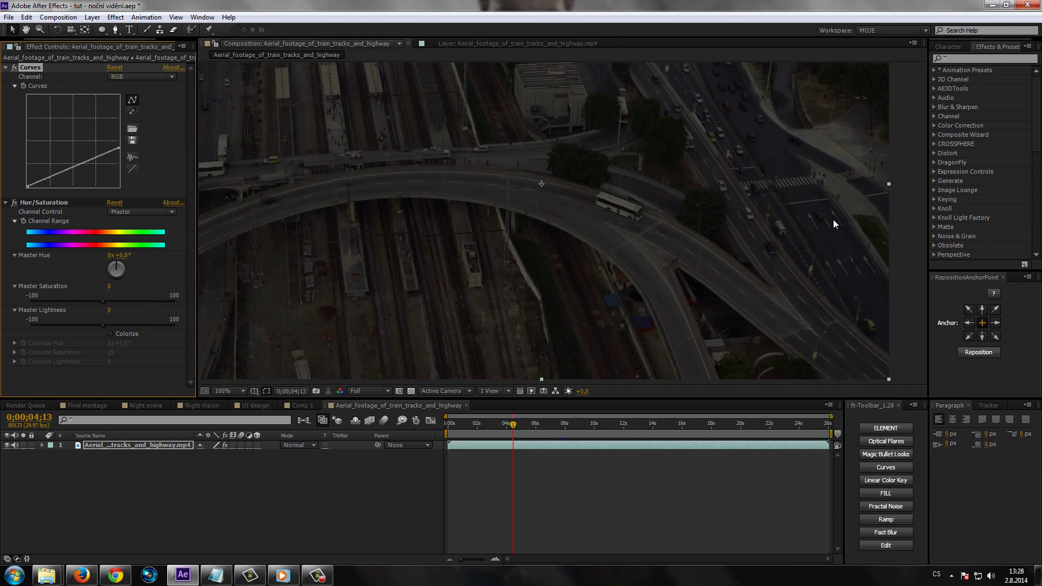
{"action": "key", "text": "comma"}
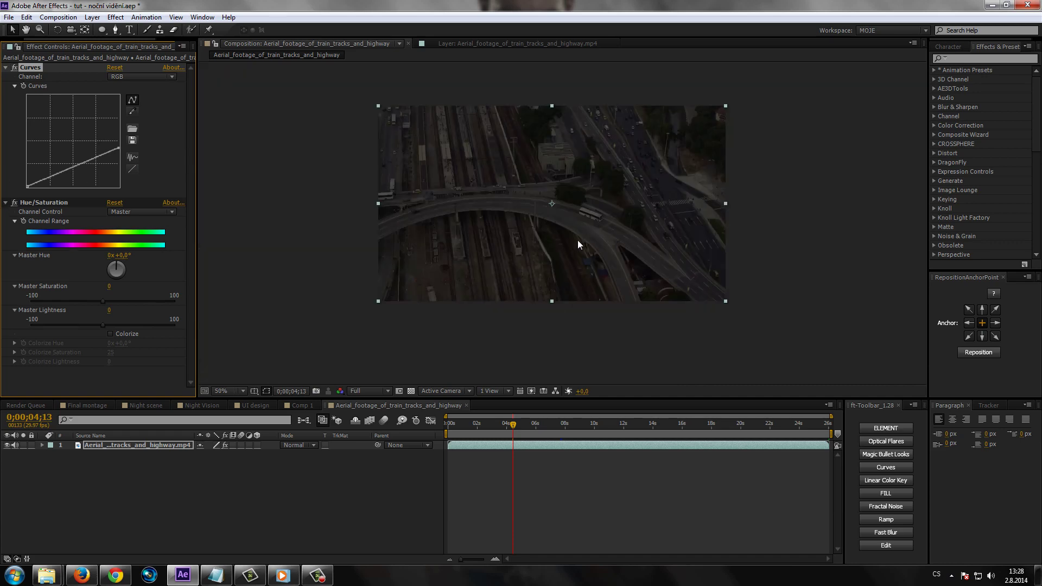
{"action": "left_click", "coordinate": [24, 203]}
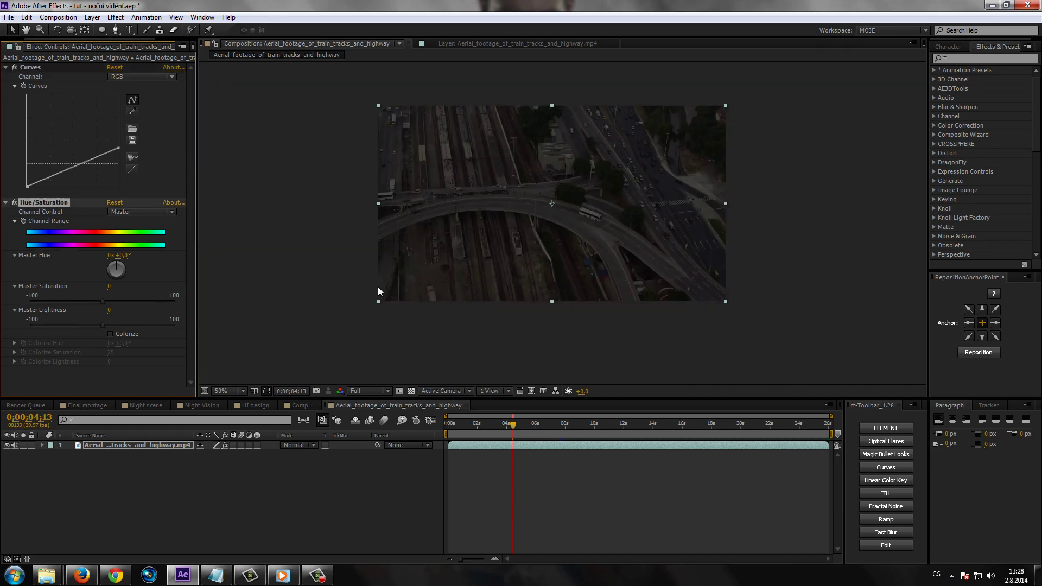
- Turn on Hue/Saturation Colorize with hue 190° and saturation 30 for a dark teal tint
{"action": "left_click", "coordinate": [118, 334]}
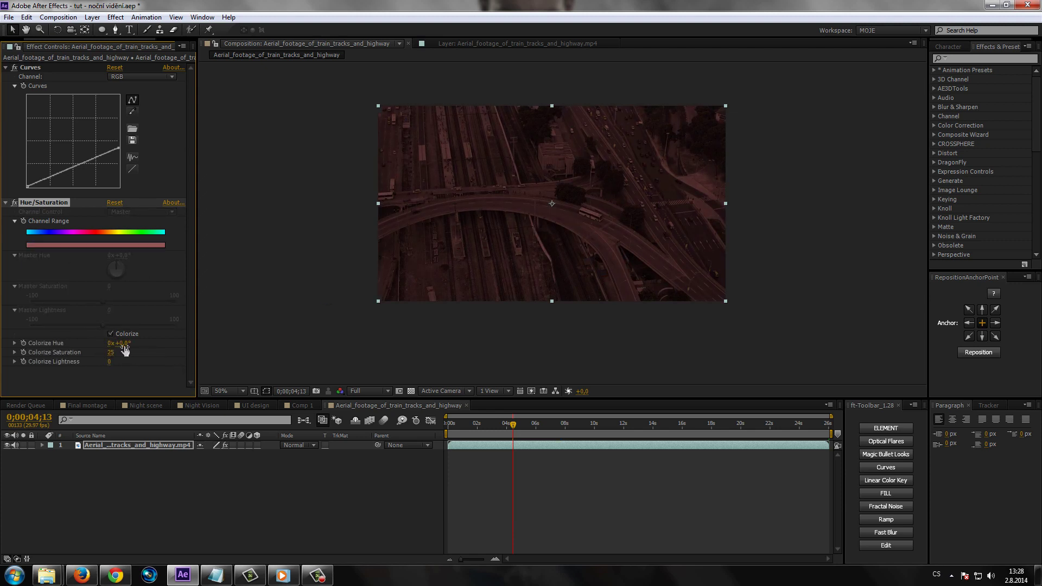
{"action": "left_click_drag", "start_coordinate": [124, 348], "coordinate": [184, 342]}
{"action": "scroll", "coordinate": [637, 251], "scroll_direction": "up", "scroll_amount": 1}
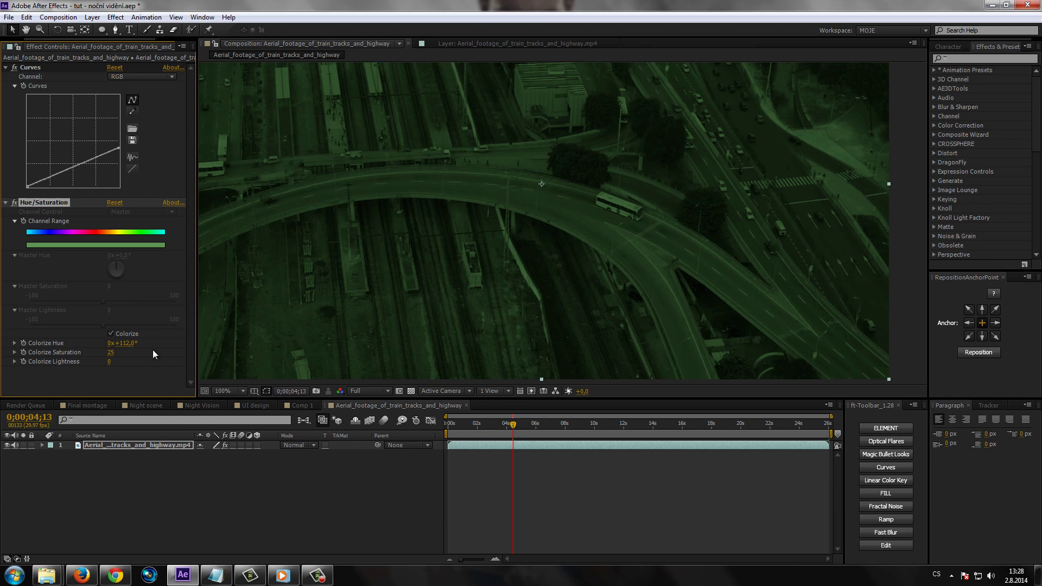
{"action": "left_click_drag", "start_coordinate": [126, 347], "coordinate": [145, 343]}
{"action": "left_click_drag", "start_coordinate": [129, 348], "coordinate": [133, 346]}
{"action": "left_click_drag", "start_coordinate": [112, 356], "coordinate": [118, 354]}
{"action": "left_click", "coordinate": [141, 348]}
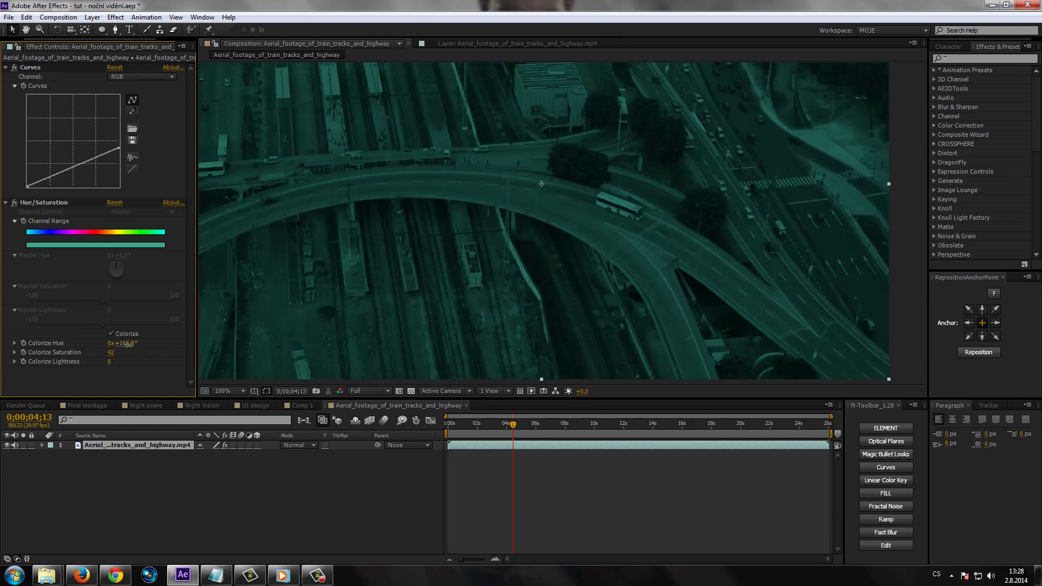
{"action": "left_click_drag", "start_coordinate": [129, 344], "coordinate": [137, 344]}
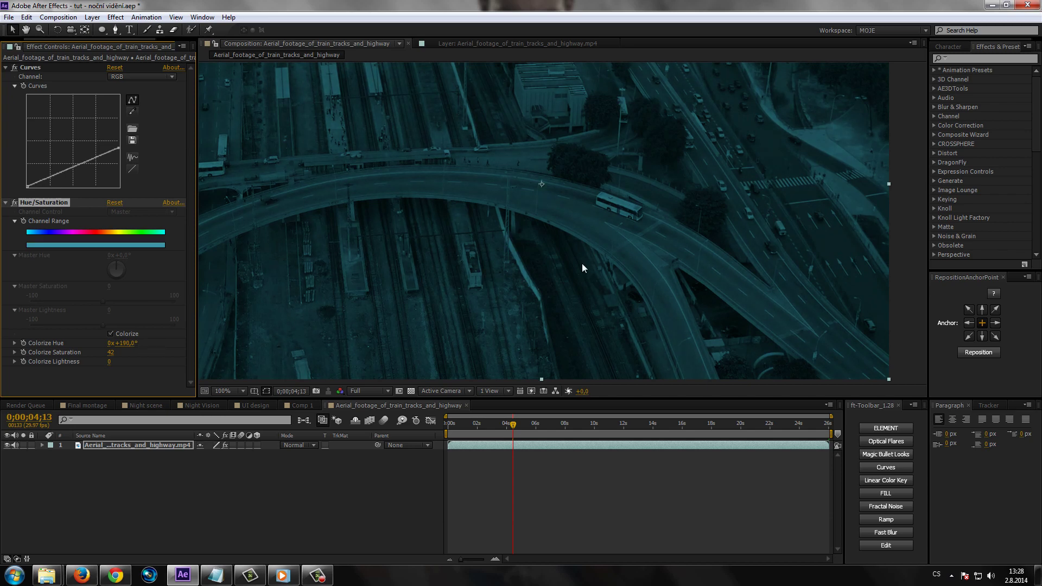
{"action": "left_click_drag", "start_coordinate": [114, 353], "coordinate": [110, 361]}
- Duplicate the footage layer with Ctrl+D
{"action": "key", "text": "comma"}
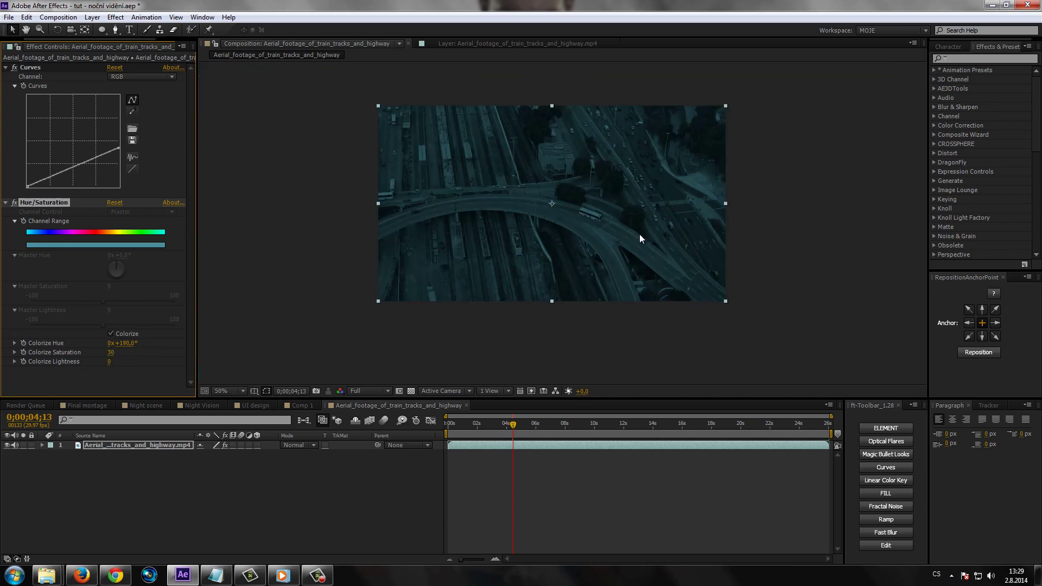
{"action": "left_click", "coordinate": [126, 472]}
{"action": "left_click", "coordinate": [138, 445]}
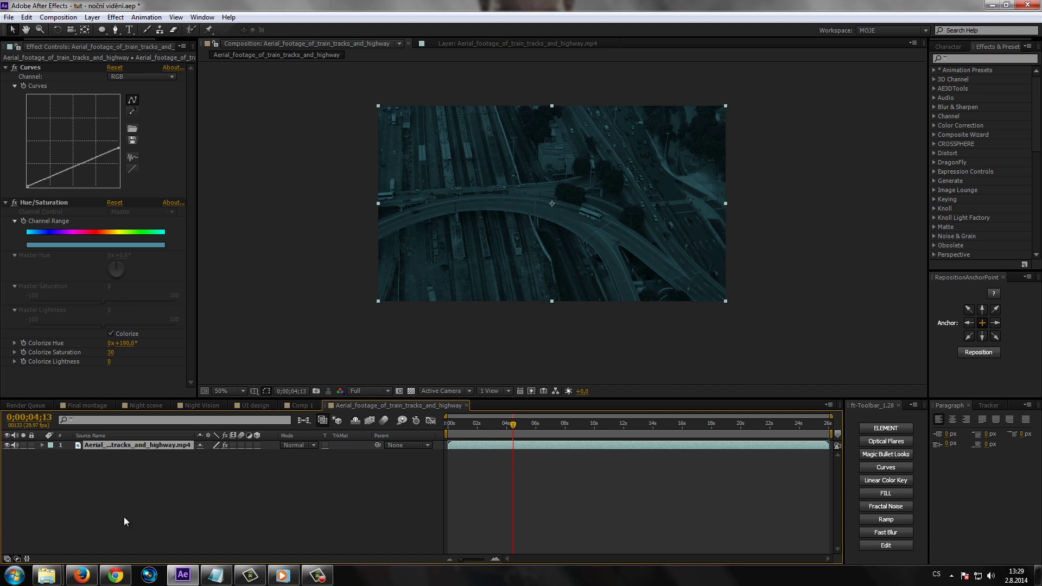
{"action": "key", "text": "ctrl+d"}
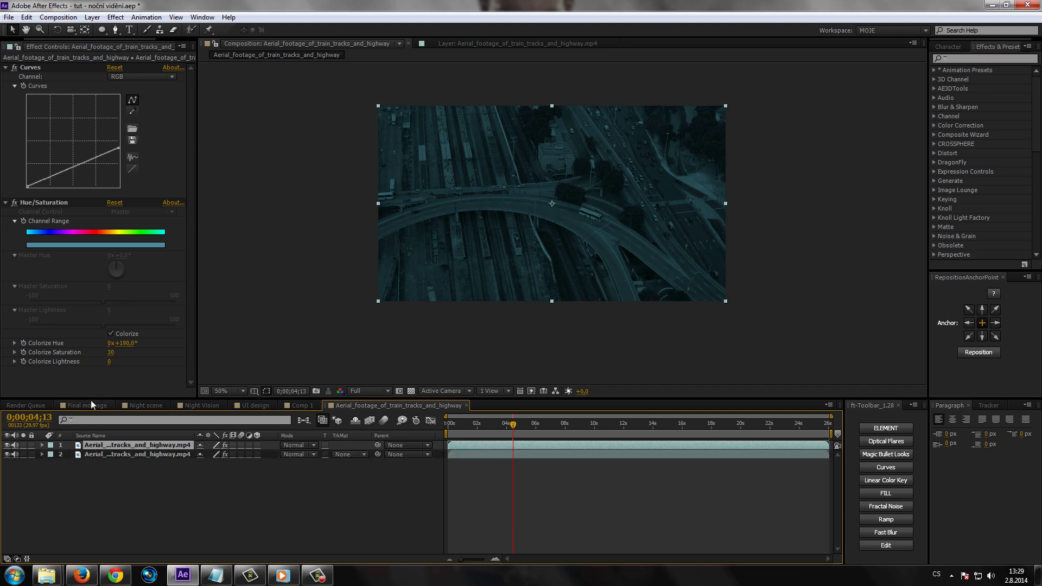
- Collapse Curves and Hue/Saturation and apply a Tint effect to make the top layer greyscale
{"action": "left_click", "coordinate": [6, 203]}
{"action": "left_click", "coordinate": [6, 67]}
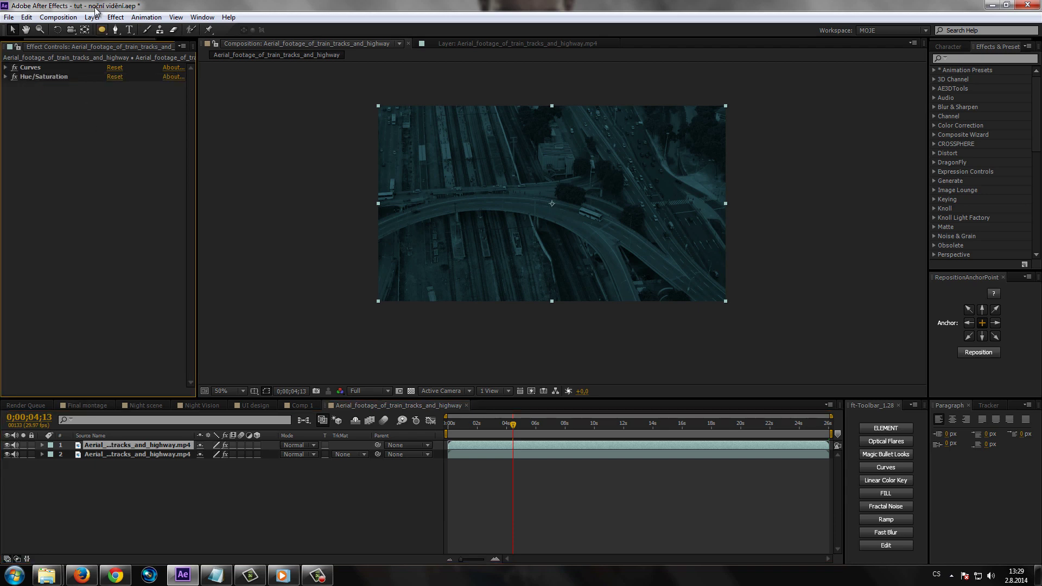
{"action": "left_click", "coordinate": [115, 16]}
{"action": "mouse_move", "coordinate": [247, 128]}
{"action": "left_click", "coordinate": [314, 486]}
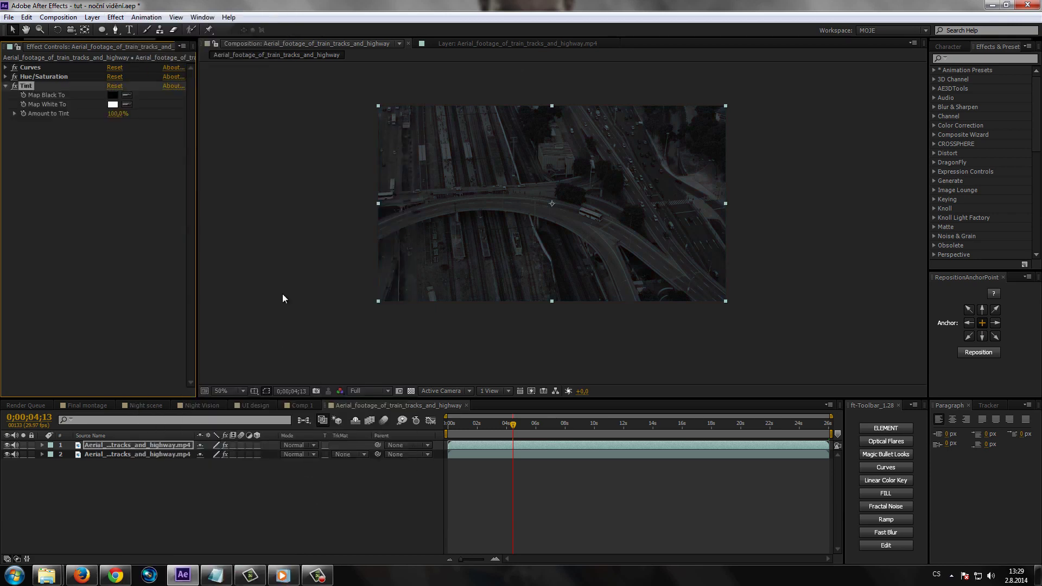
{"action": "scroll", "coordinate": [631, 276], "scroll_direction": "up", "scroll_amount": 2}
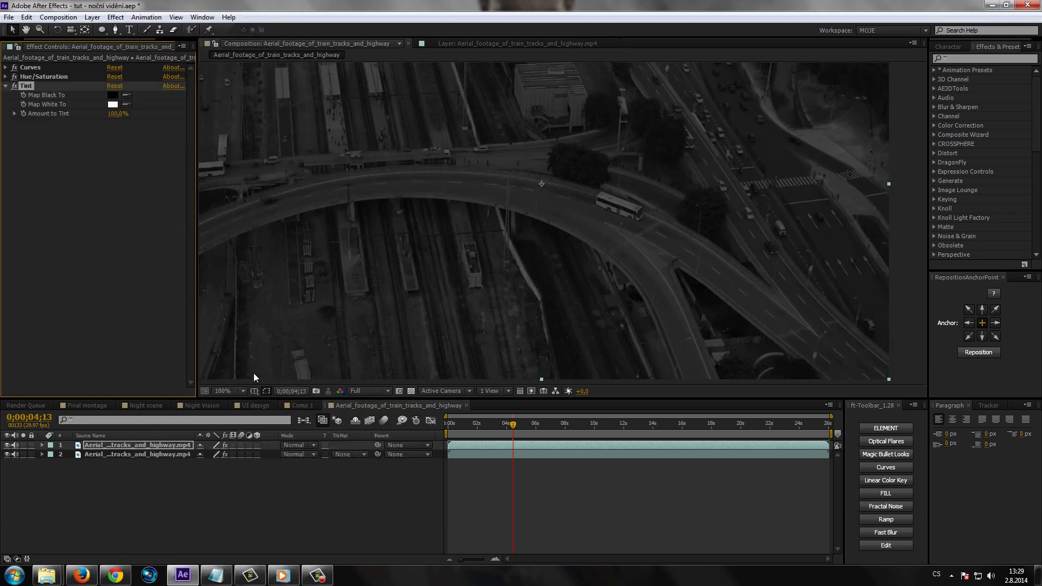
{"action": "scroll", "coordinate": [564, 225], "scroll_direction": "down", "scroll_amount": 2}
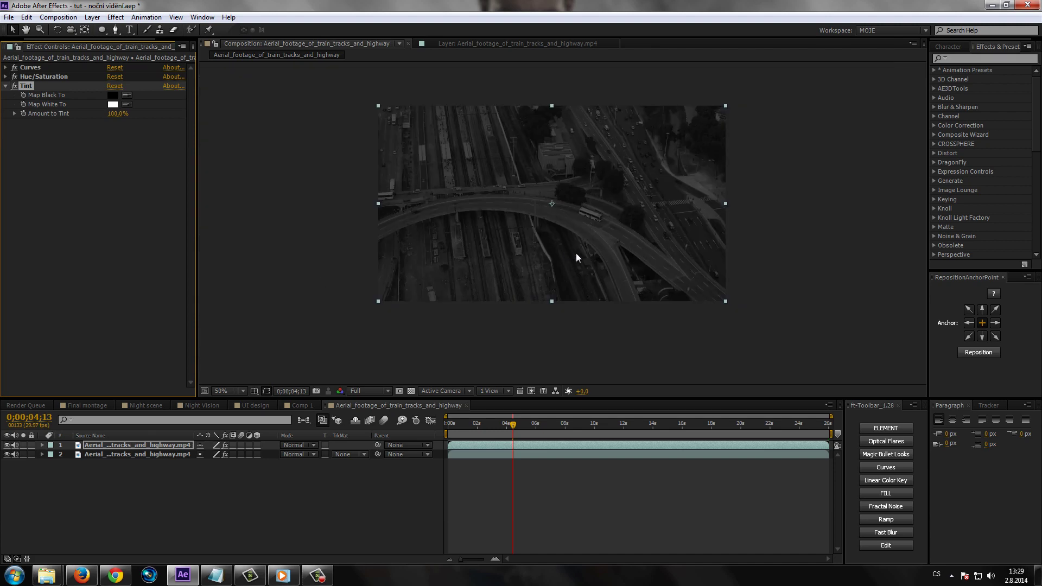
{"action": "left_click", "coordinate": [115, 16]}
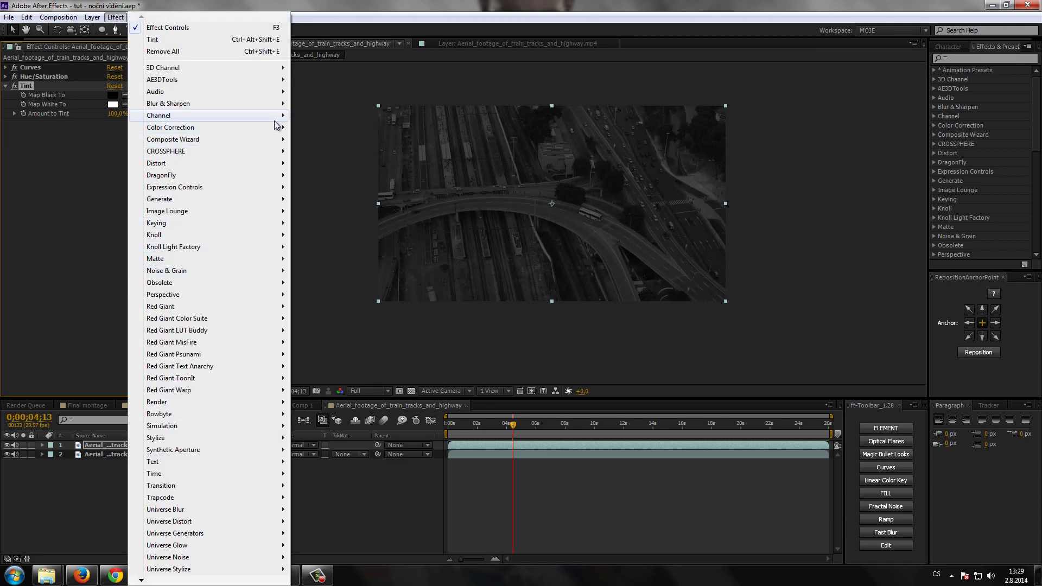
{"action": "mouse_move", "coordinate": [276, 130]}
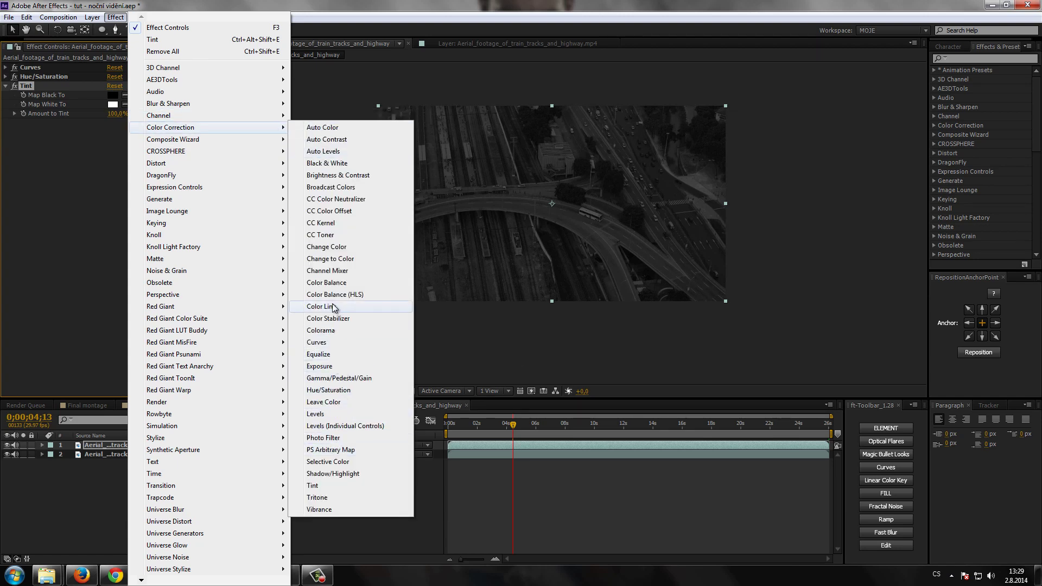
- Add Levels to the top layer with Input Black 5525,6 and Input White 13492,7
{"action": "left_click", "coordinate": [315, 415]}
{"action": "scroll", "coordinate": [608, 282], "scroll_direction": "up", "scroll_amount": 2}
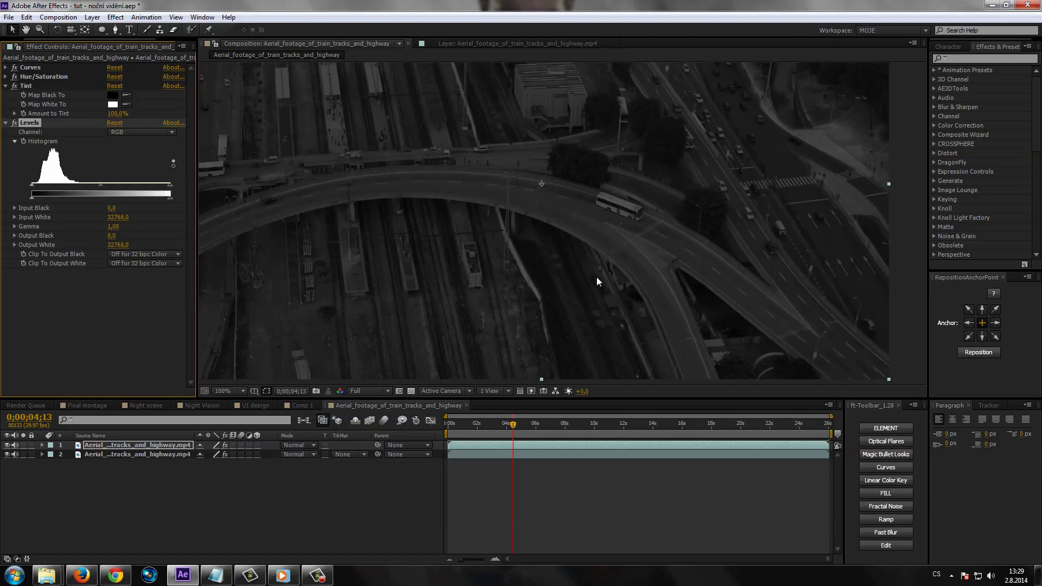
{"action": "scroll", "coordinate": [521, 260], "scroll_direction": "down", "scroll_amount": 2}
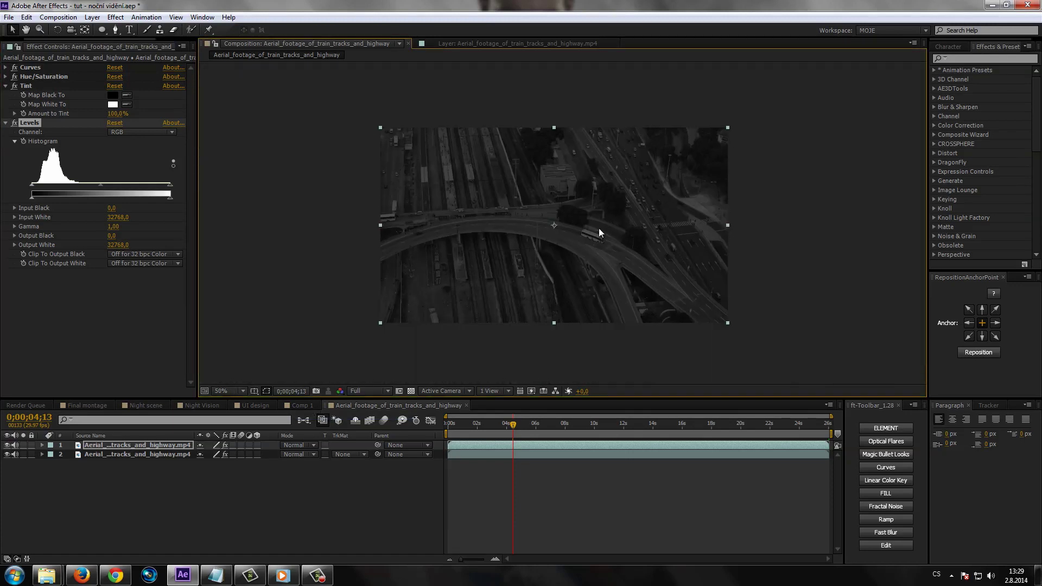
{"action": "scroll", "coordinate": [607, 276], "scroll_direction": "up", "scroll_amount": 2}
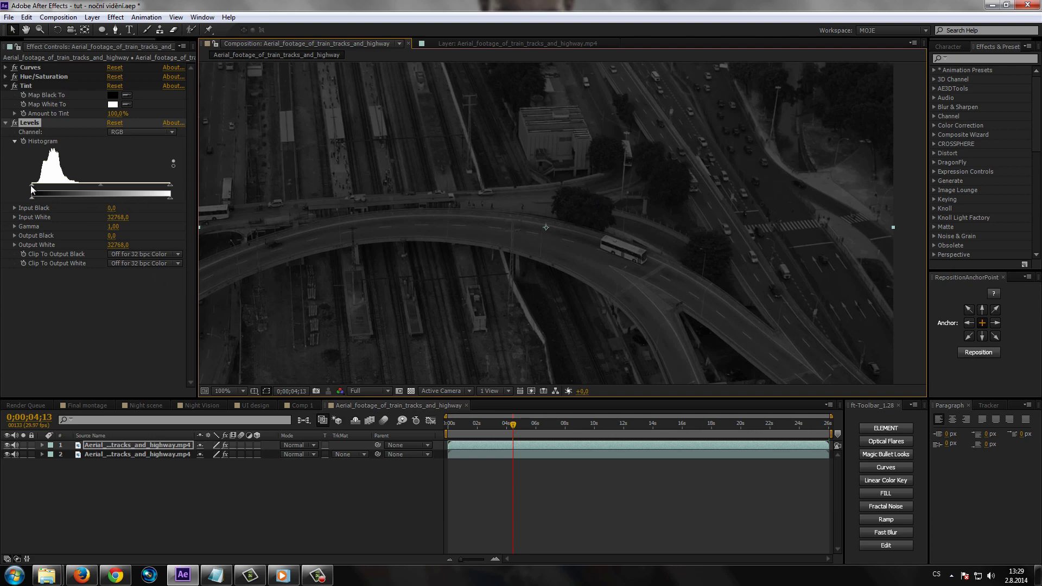
{"action": "left_click_drag", "start_coordinate": [30, 184], "coordinate": [56, 185]}
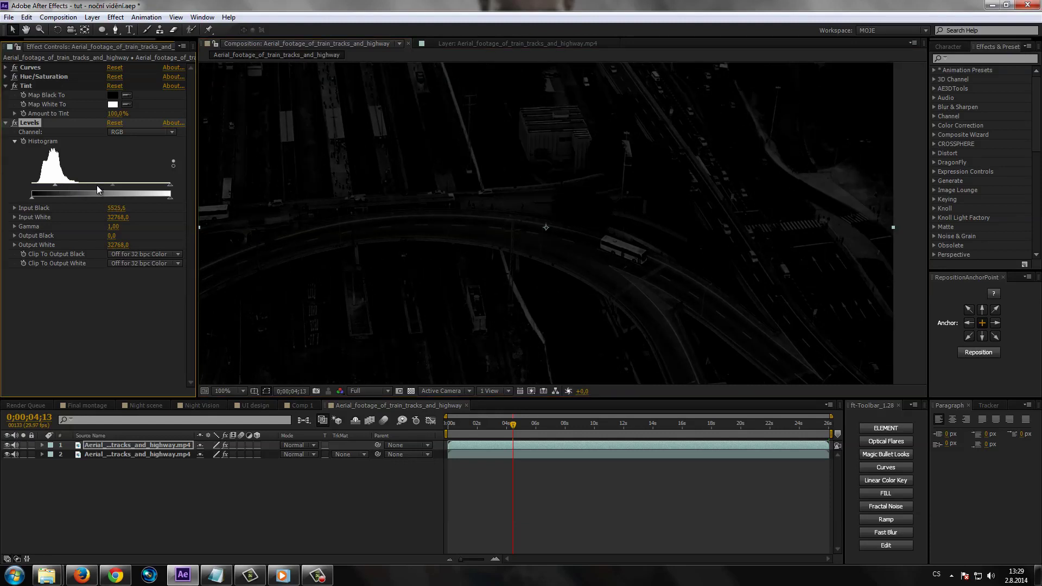
{"action": "left_click_drag", "start_coordinate": [169, 186], "coordinate": [89, 187]}
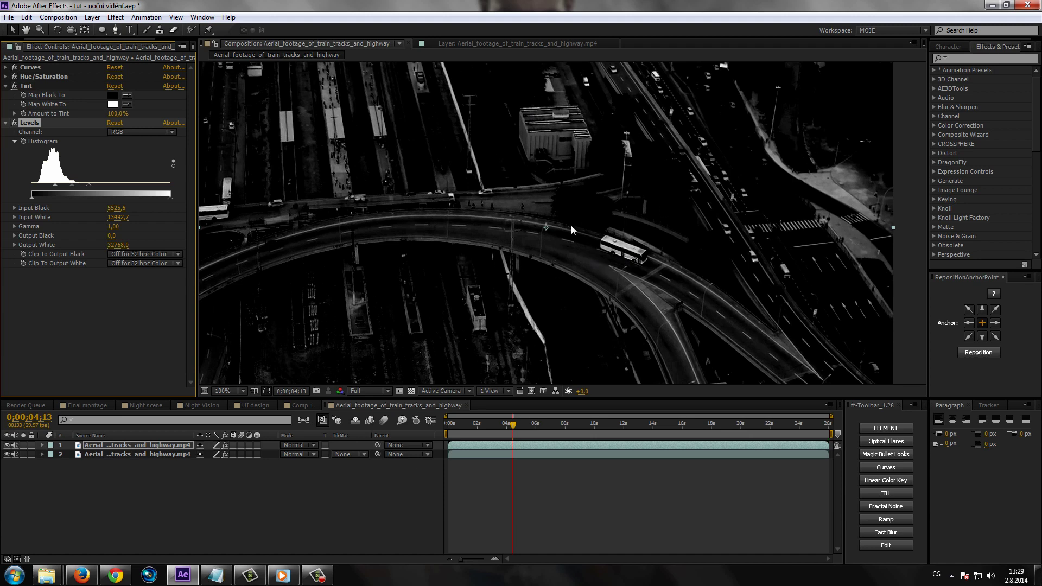
{"action": "key", "text": "comma"}
{"action": "key", "text": "comma"}
{"action": "key", "text": "period"}
{"action": "key", "text": "period"}
{"action": "left_click", "coordinate": [365, 470]}
{"action": "left_click", "coordinate": [122, 445]}
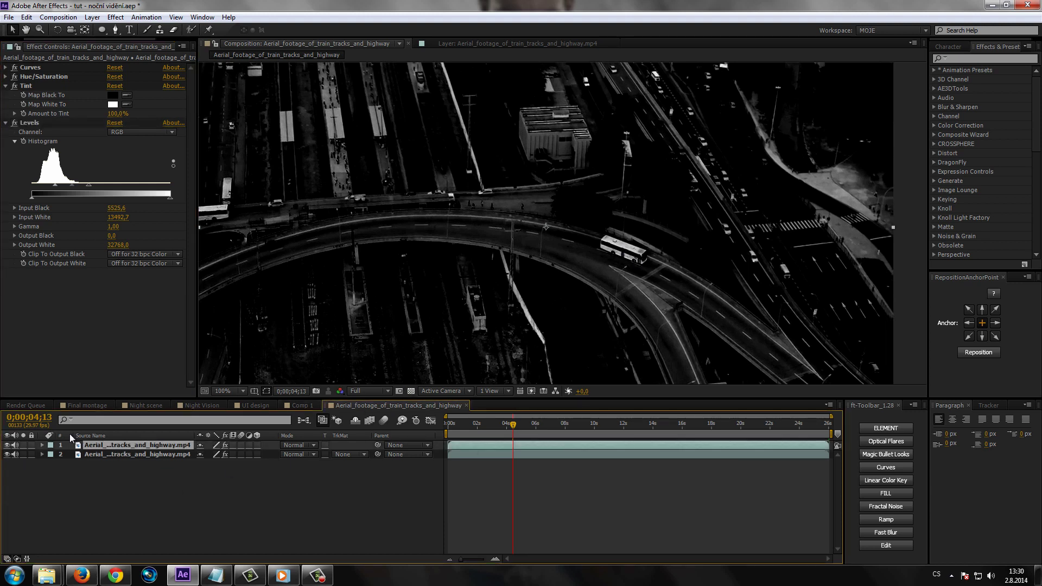
{"action": "left_click", "coordinate": [144, 455]}
{"action": "left_click", "coordinate": [145, 448]}
{"action": "key", "text": "t"}
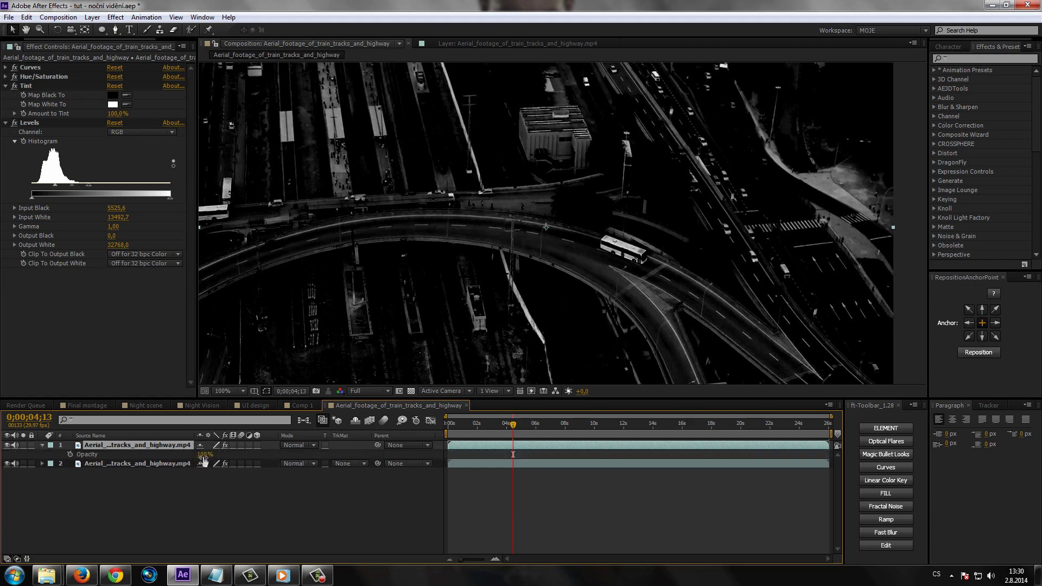
{"action": "left_click_drag", "start_coordinate": [203, 460], "coordinate": [176, 451]}
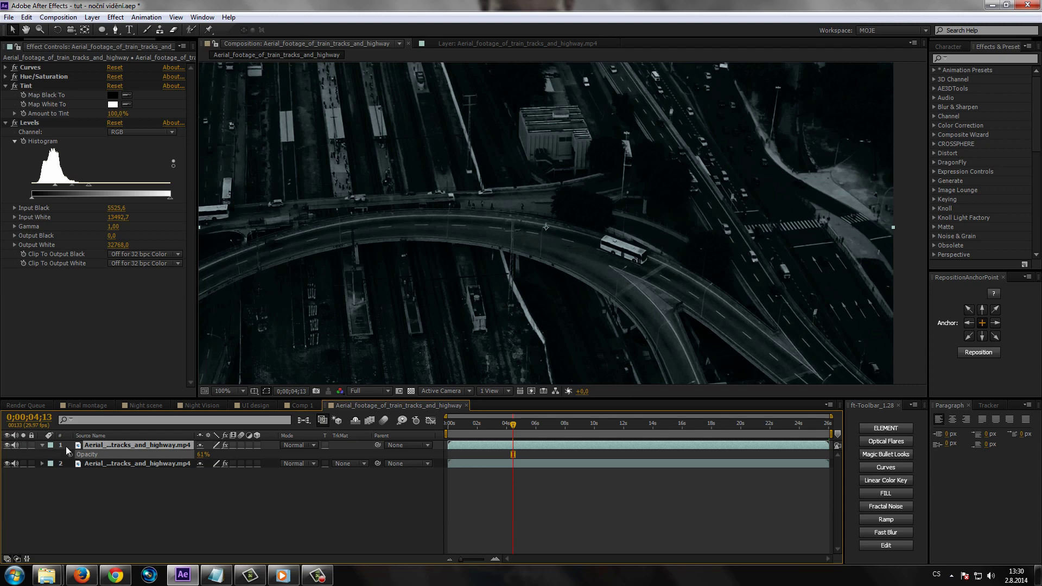
{"action": "key", "text": "comma"}
{"action": "key", "text": "comma"}
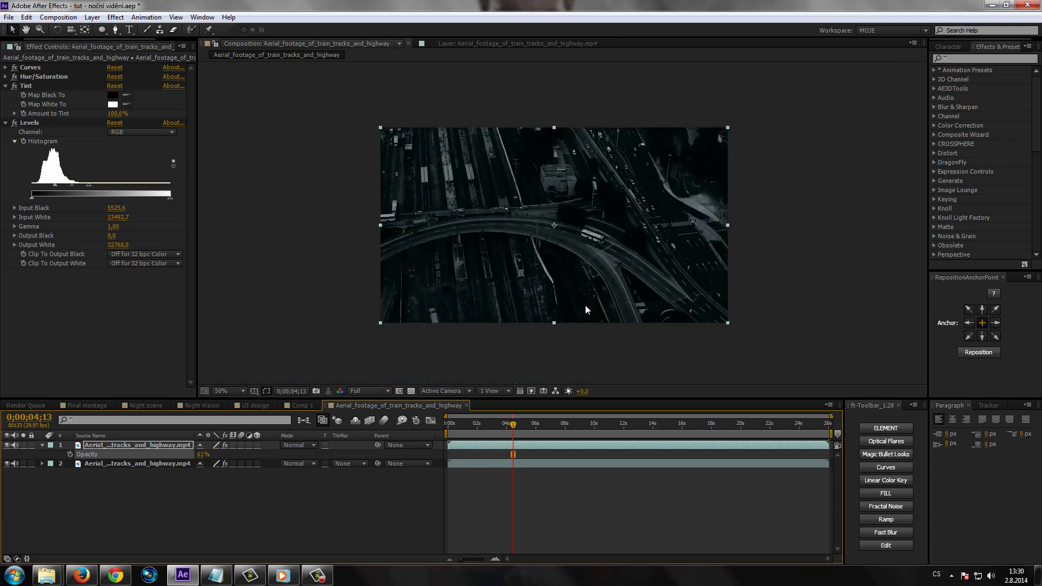
{"action": "left_click", "coordinate": [8, 446]}
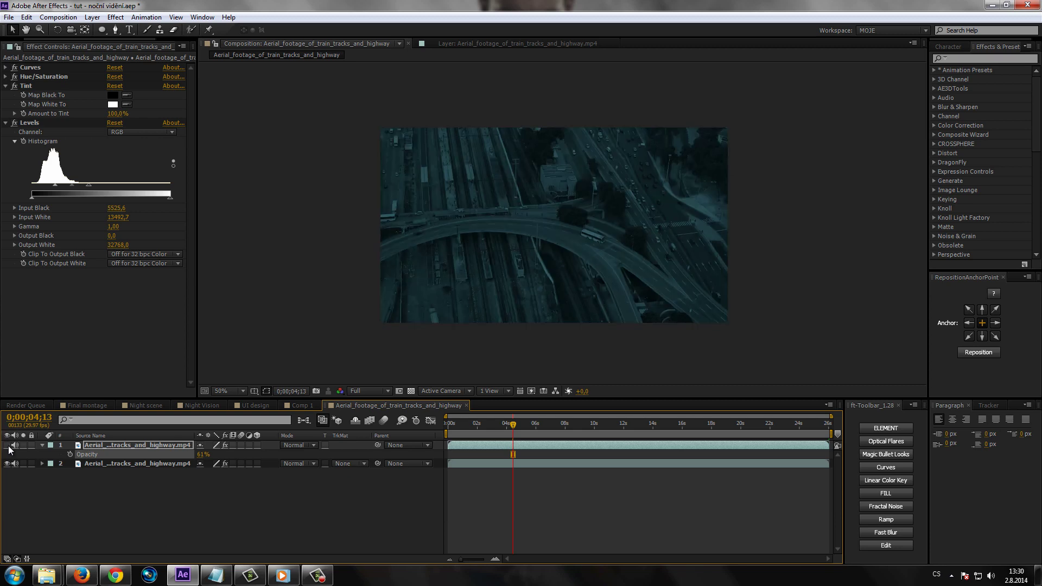
{"action": "left_click", "coordinate": [8, 446]}
{"action": "left_click", "coordinate": [8, 447]}
{"action": "left_click", "coordinate": [8, 446]}
{"action": "key", "text": "period"}
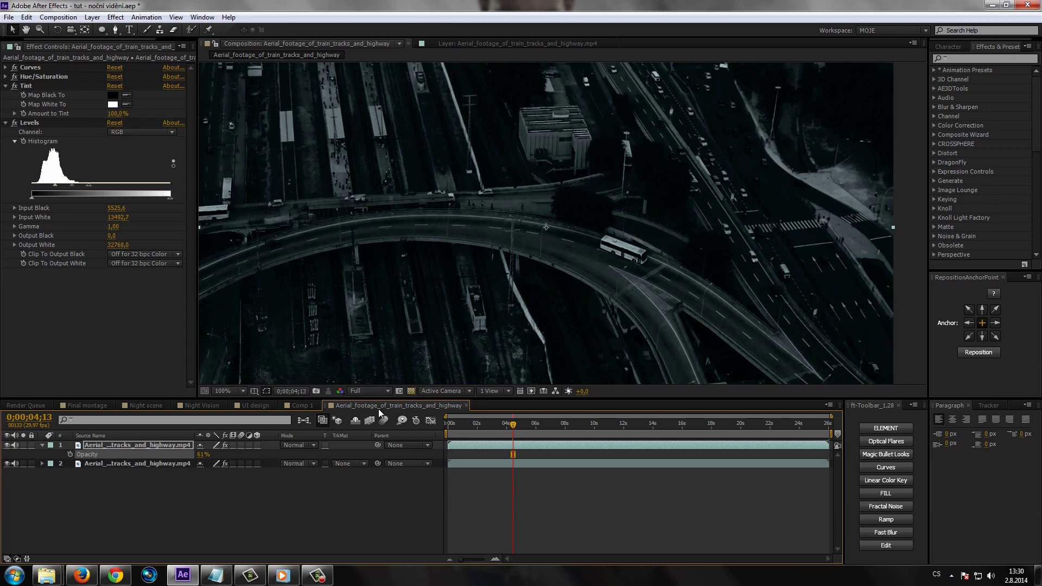
{"action": "key", "text": "comma"}
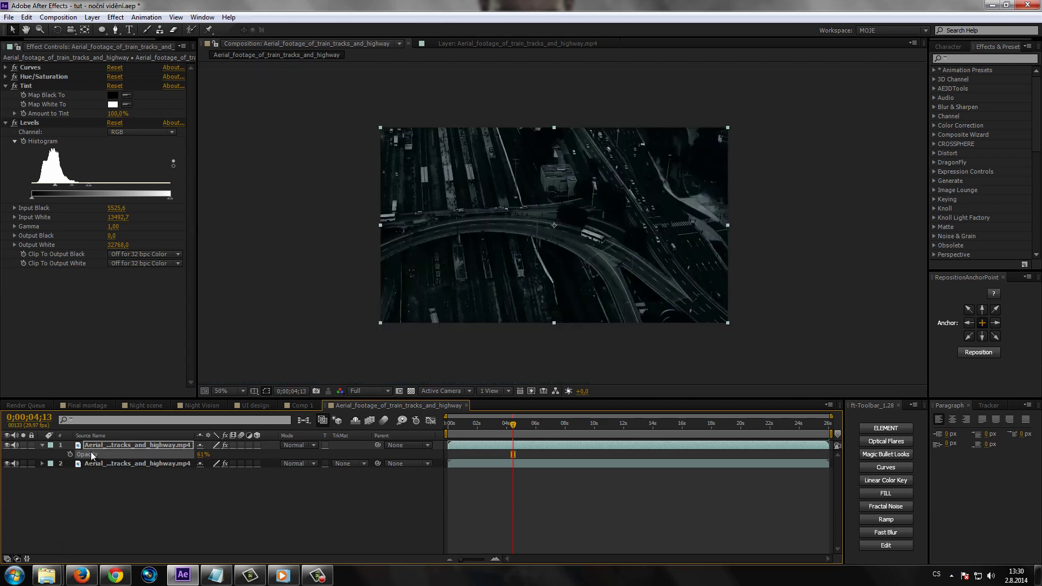
{"action": "left_click", "coordinate": [9, 446]}
{"action": "left_click", "coordinate": [8, 446]}
{"action": "key", "text": "period"}
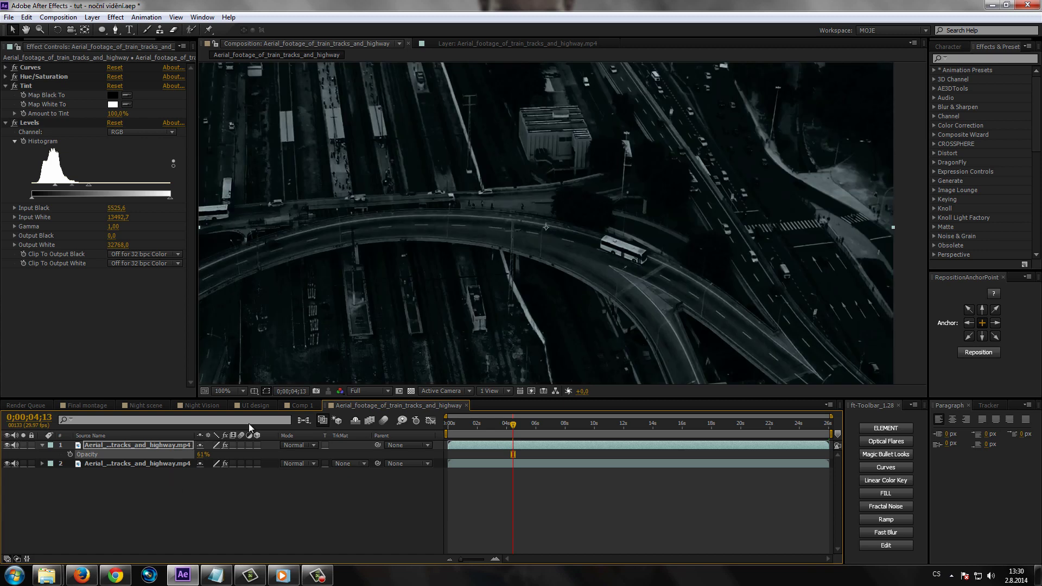
{"action": "left_click", "coordinate": [141, 449]}
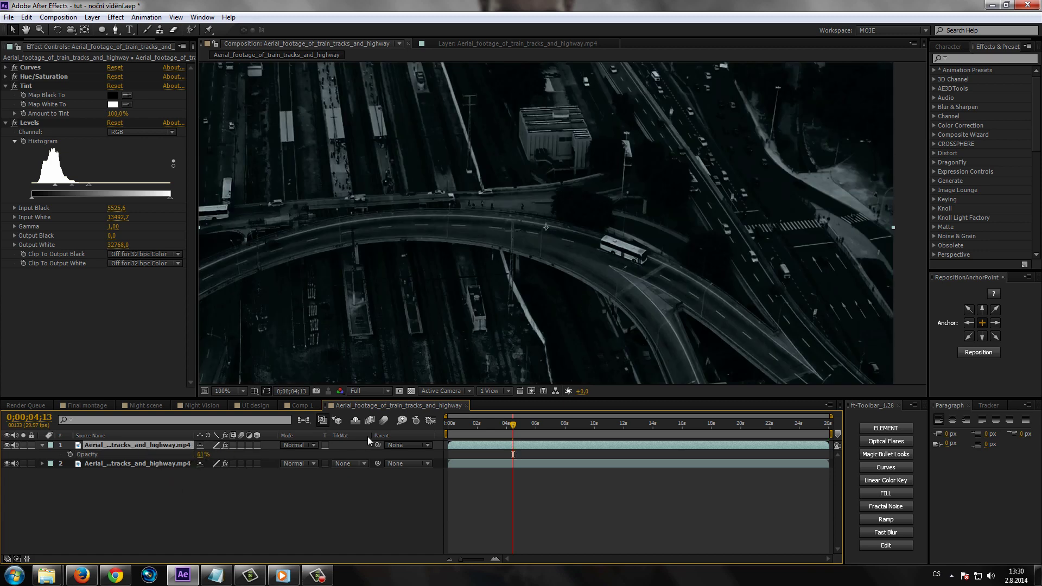
{"action": "left_click", "coordinate": [295, 444]}
{"action": "left_click", "coordinate": [341, 301]}
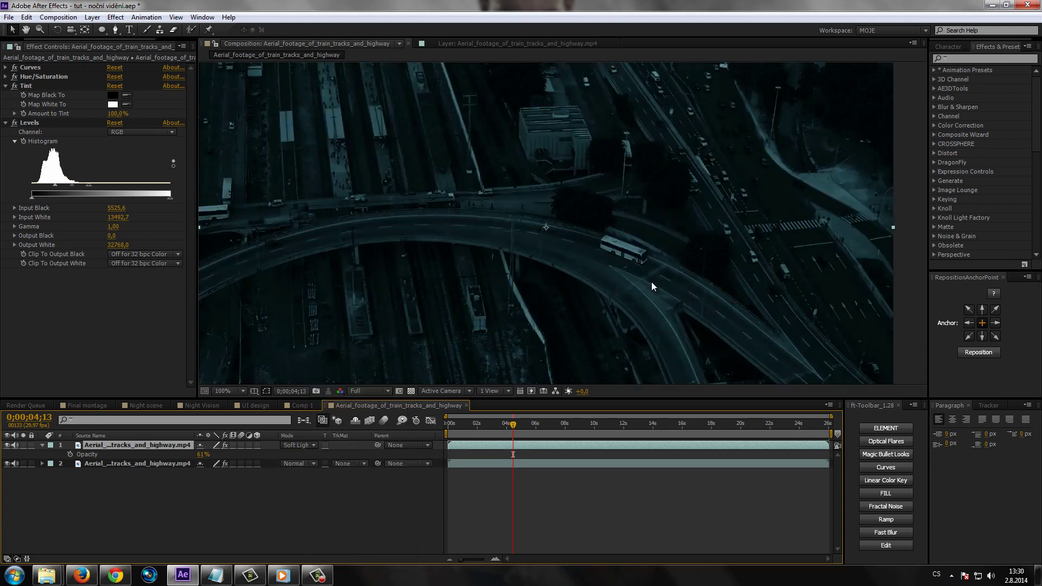
{"action": "left_click_drag", "start_coordinate": [203, 459], "coordinate": [252, 462]}
{"action": "key", "text": "comma"}
{"action": "key", "text": "comma"}
{"action": "scroll", "coordinate": [585, 310], "scroll_direction": "up", "scroll_amount": 3}
{"action": "scroll", "coordinate": [546, 304], "scroll_direction": "down", "scroll_amount": 1}
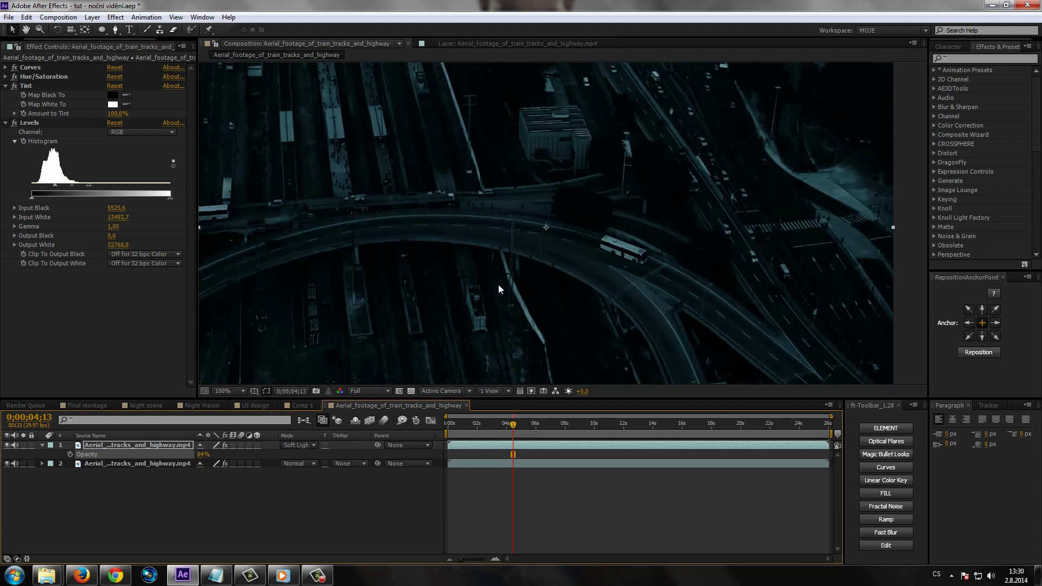
{"action": "scroll", "coordinate": [498, 285], "scroll_direction": "down", "scroll_amount": 2}
{"action": "scroll", "coordinate": [519, 288], "scroll_direction": "up", "scroll_amount": 2}
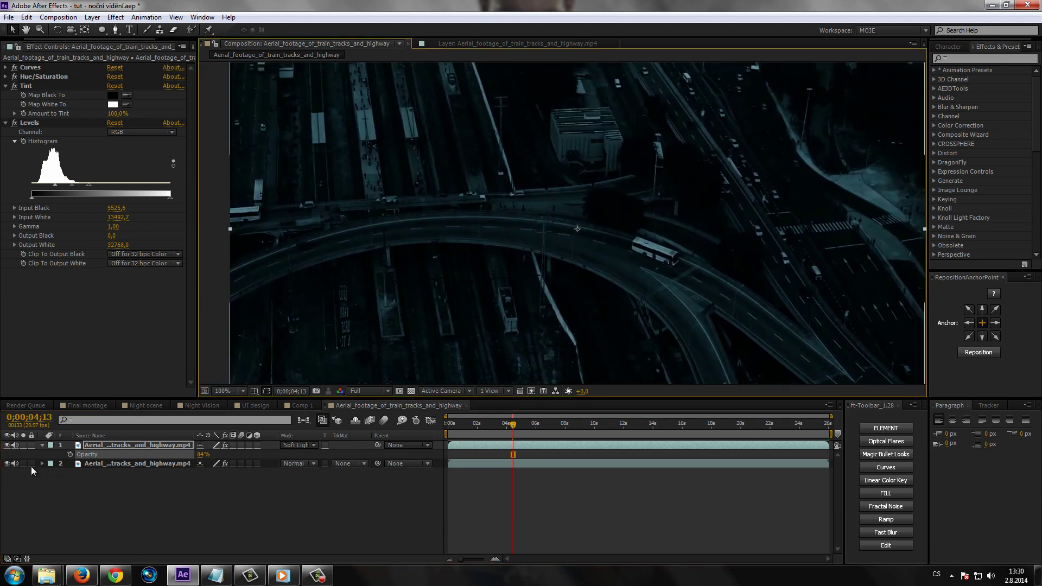
{"action": "left_click", "coordinate": [226, 464]}
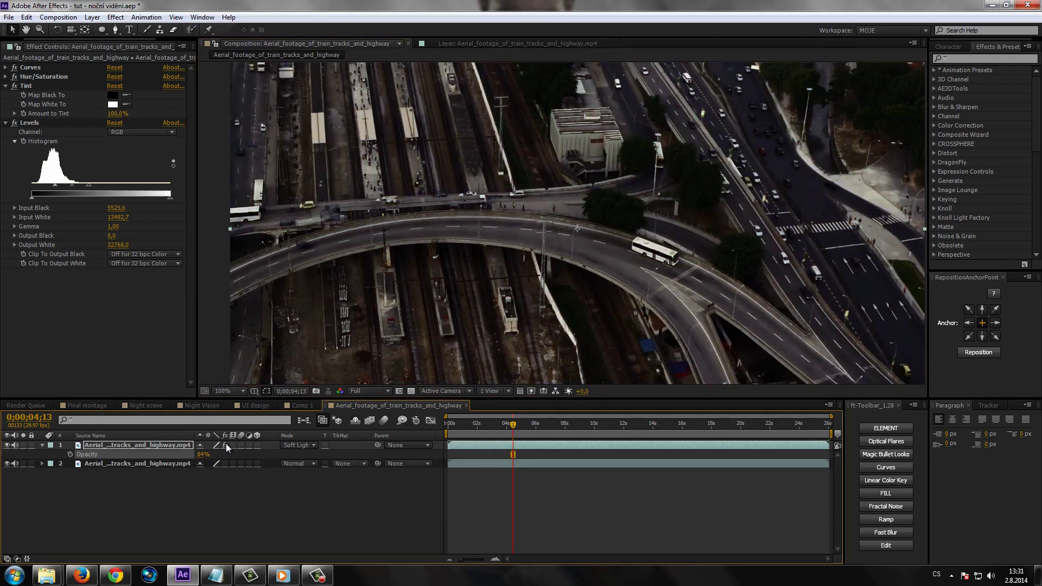
{"action": "left_click", "coordinate": [226, 445]}
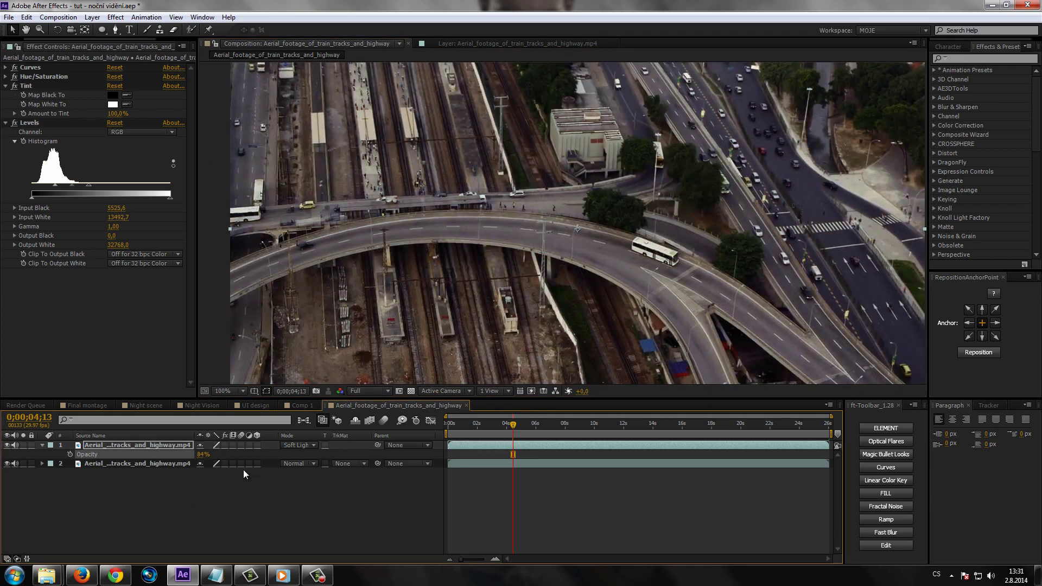
{"action": "left_click", "coordinate": [226, 464]}
{"action": "left_click", "coordinate": [225, 445]}
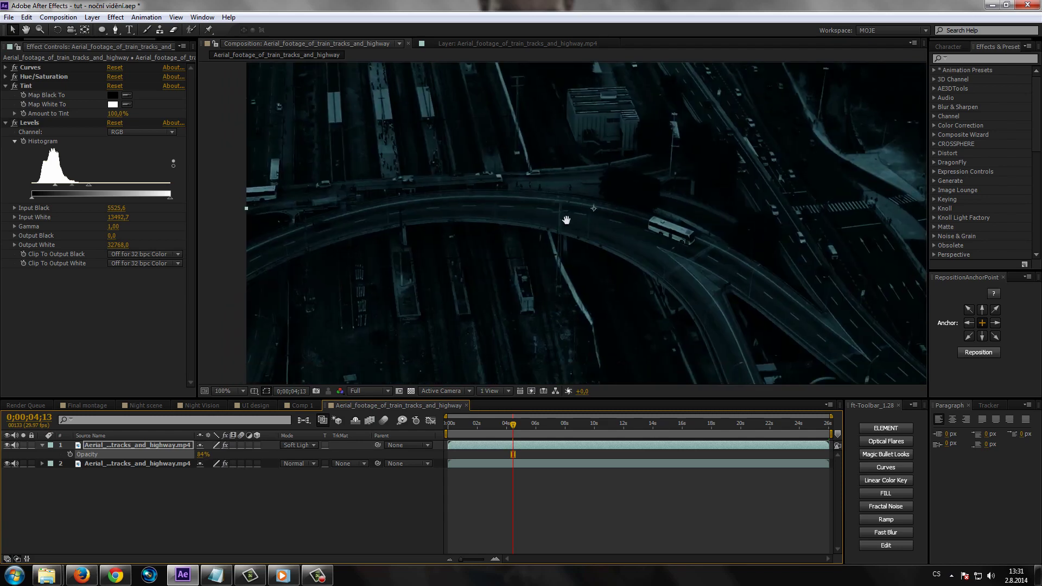
{"action": "scroll", "coordinate": [551, 243], "scroll_direction": "down", "scroll_amount": 2}
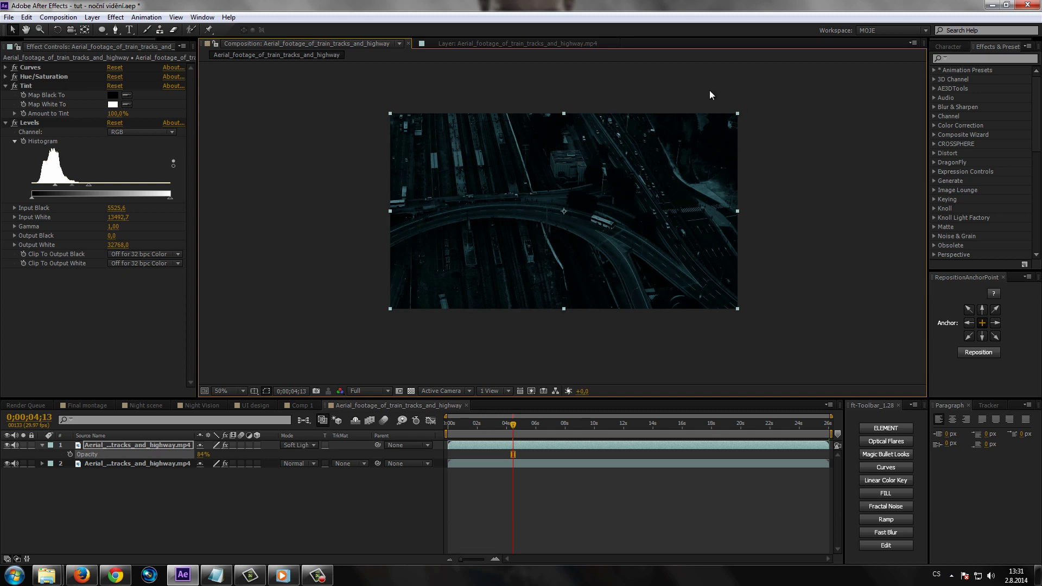
- Create a new black solid layer named vineta
{"action": "right_click", "coordinate": [112, 511]}
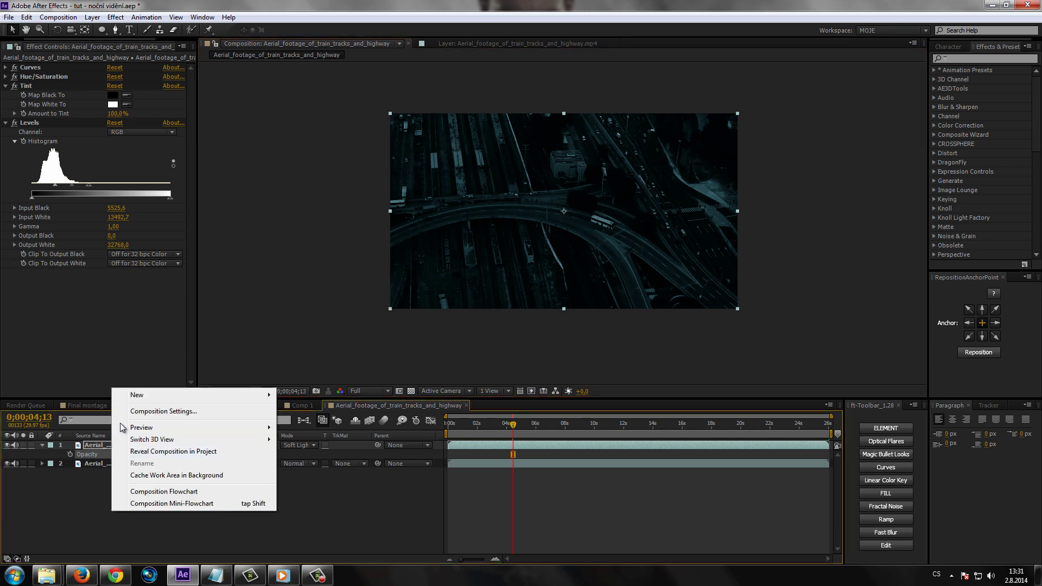
{"action": "mouse_move", "coordinate": [148, 396]}
{"action": "left_click", "coordinate": [329, 425]}
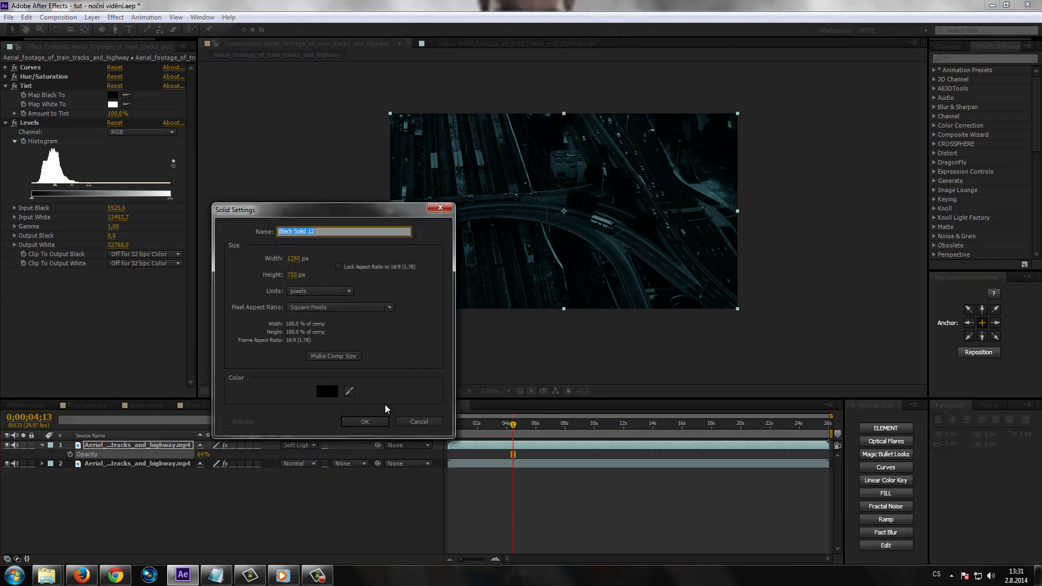
{"action": "type", "text": "vi"}
{"action": "type", "text": "ta"}
{"action": "key", "text": "Return"}
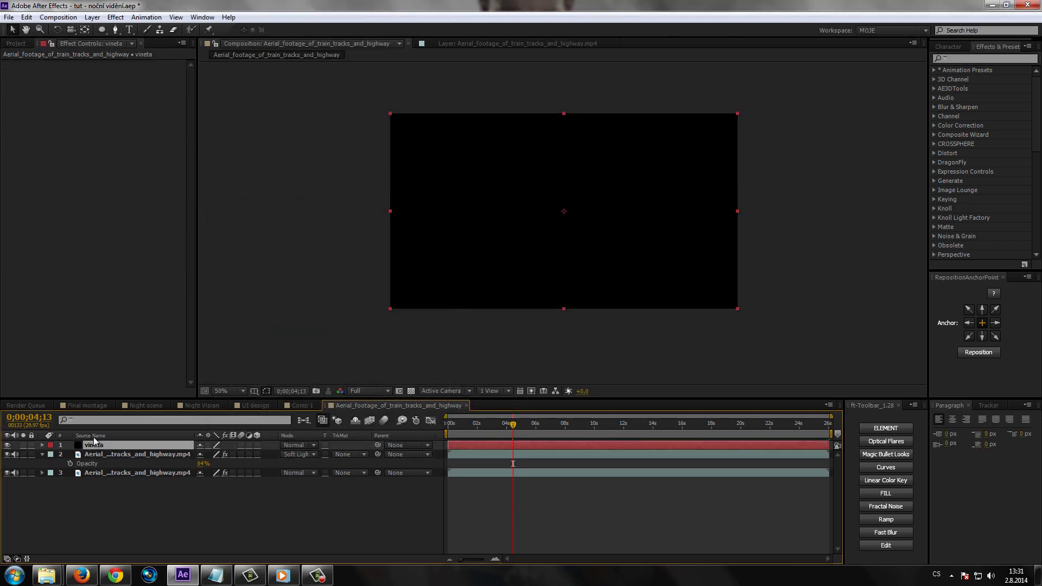
- Give vineta an inverted full-frame elliptical mask with a 300-pixel feather
{"action": "left_click", "coordinate": [99, 31]}
{"action": "left_click", "coordinate": [100, 31]}
{"action": "double_click", "coordinate": [103, 31]}
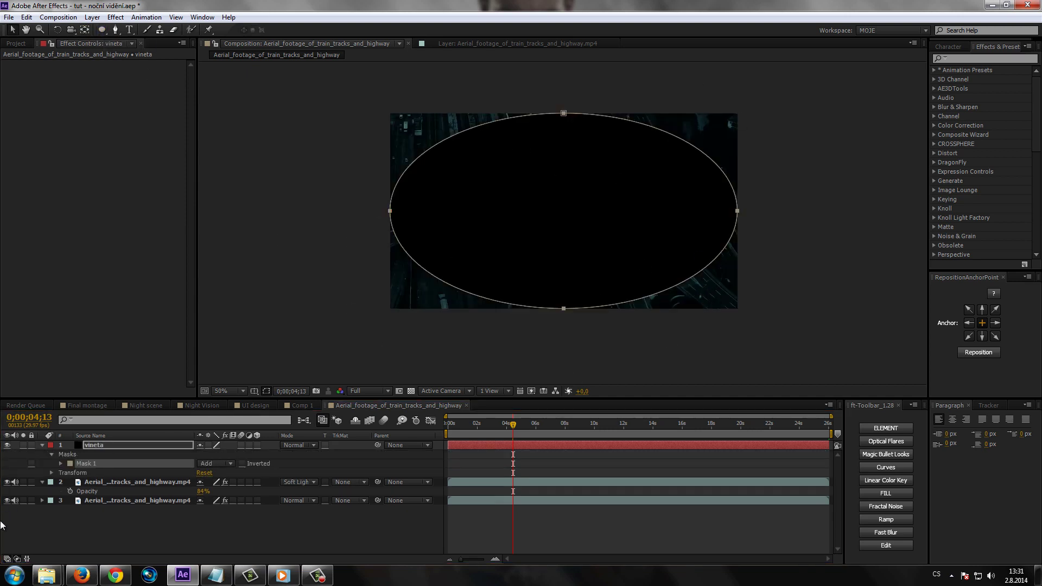
{"action": "left_click", "coordinate": [242, 464]}
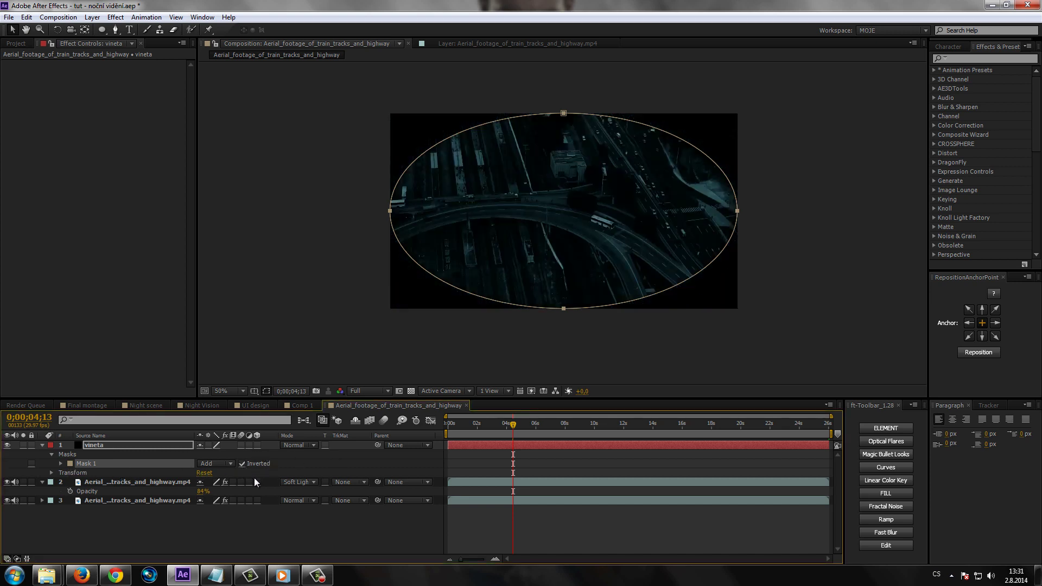
{"action": "left_click", "coordinate": [52, 473]}
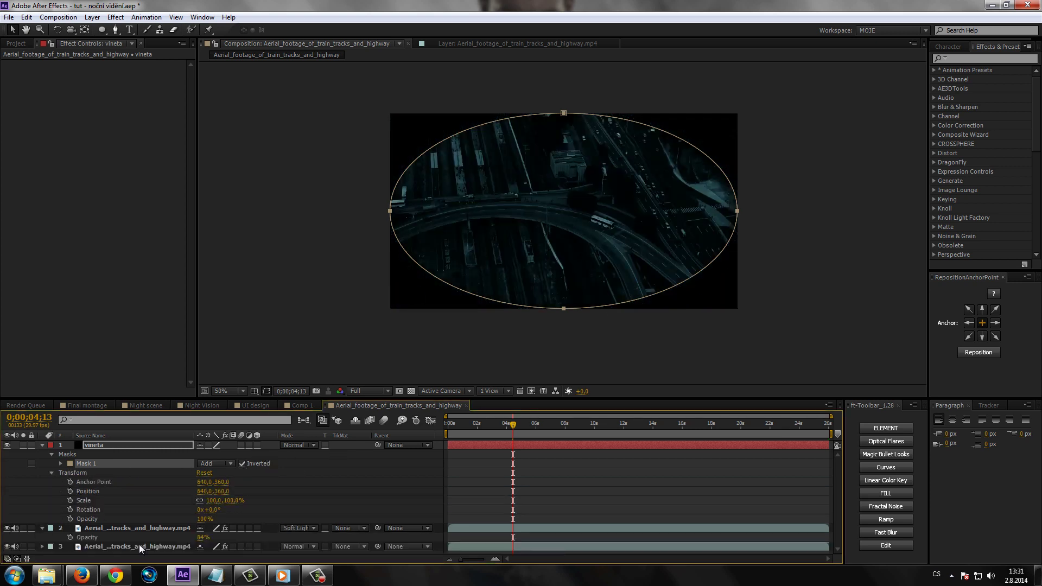
{"action": "left_click", "coordinate": [52, 473]}
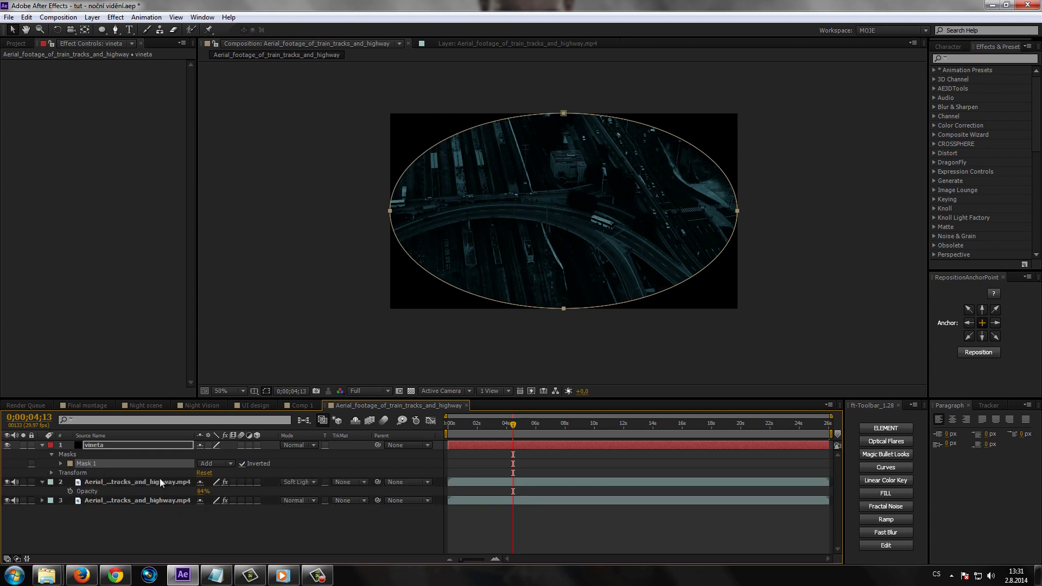
{"action": "key", "text": "f"}
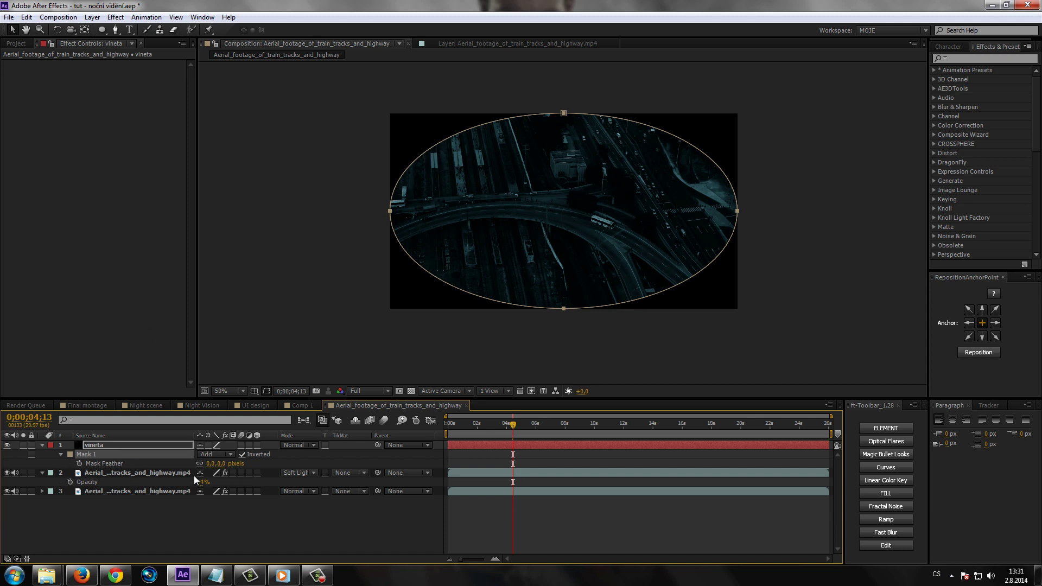
{"action": "left_click", "coordinate": [210, 463]}
{"action": "key", "text": "Return"}
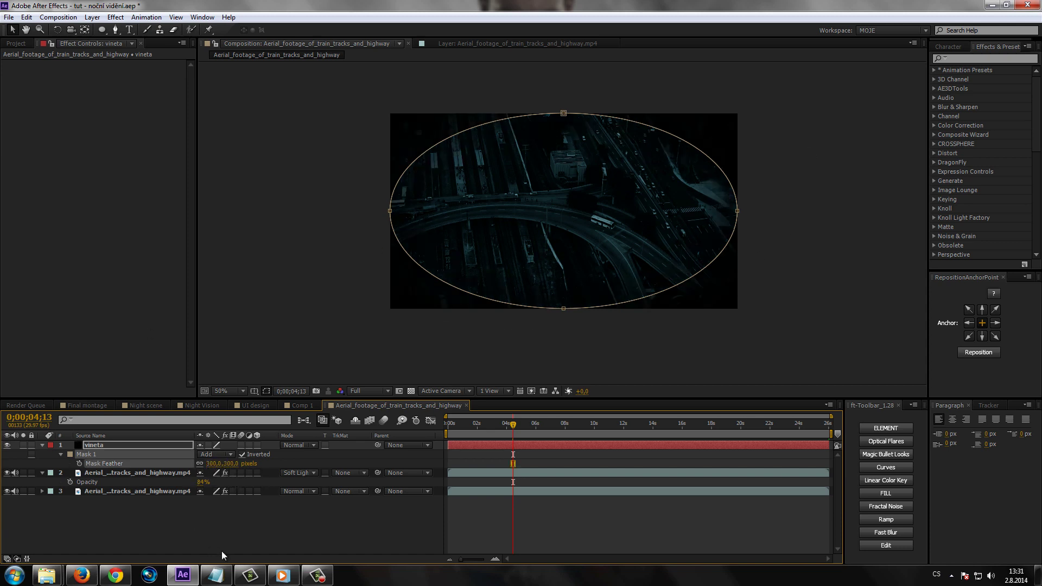
- Toggle the vineta layer off and on to compare the vignette, then collapse it
{"action": "left_click", "coordinate": [221, 551]}
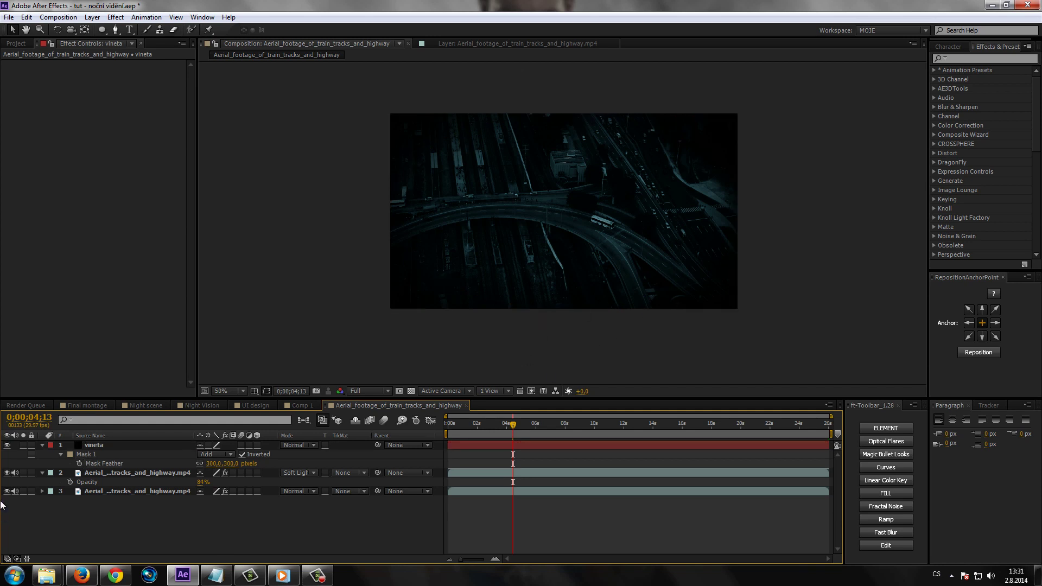
{"action": "left_click", "coordinate": [8, 446]}
{"action": "left_click", "coordinate": [8, 445]}
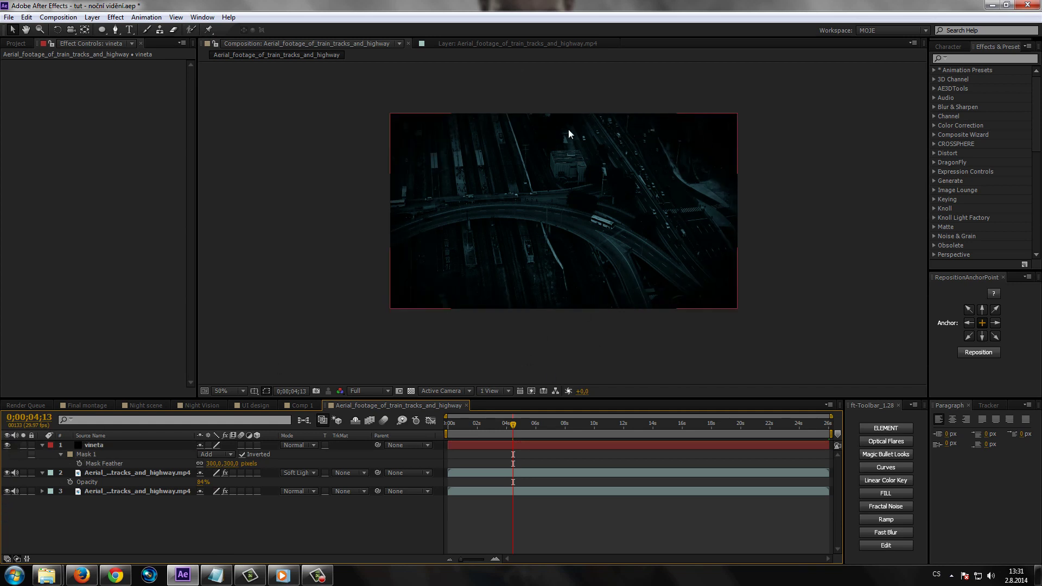
{"action": "left_click", "coordinate": [453, 461]}
{"action": "left_click", "coordinate": [41, 445]}
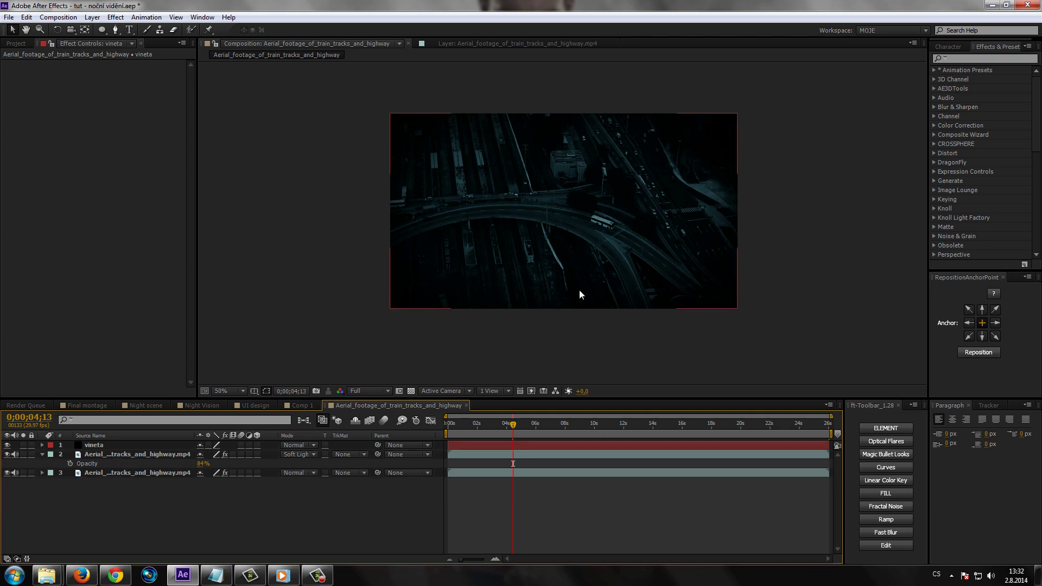
{"action": "left_click", "coordinate": [373, 315]}
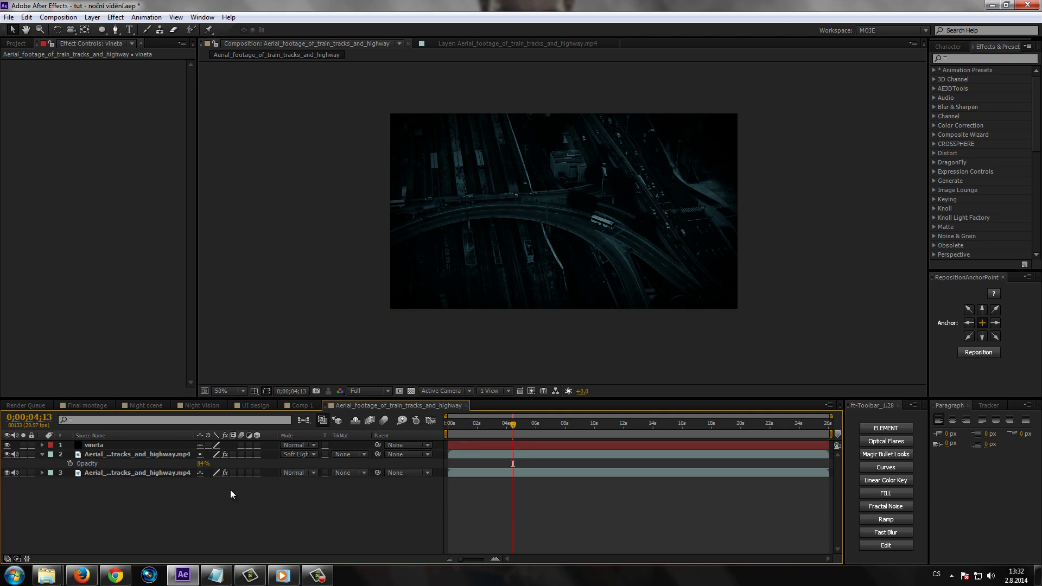
{"action": "key", "text": "slash"}
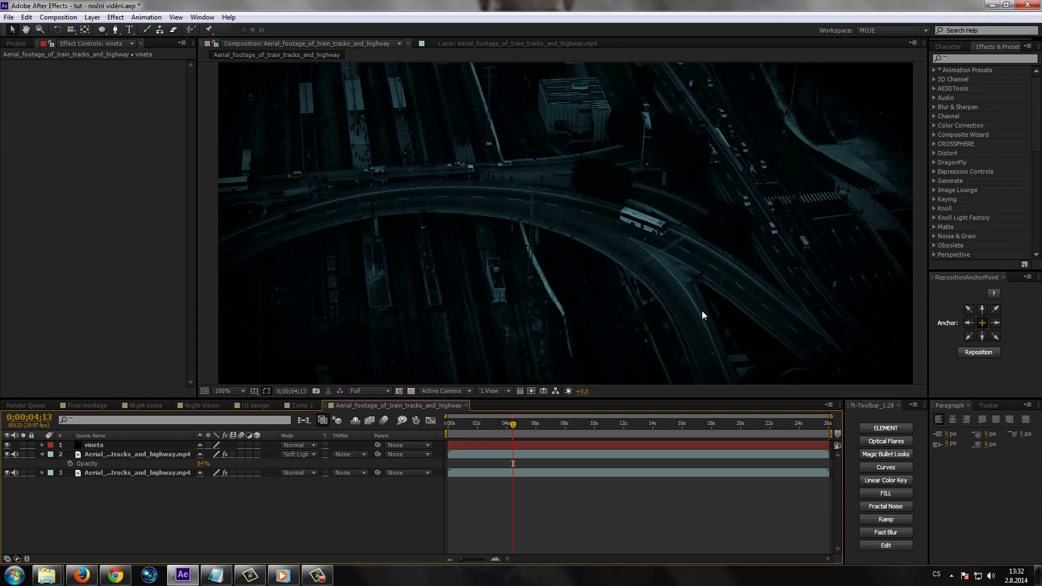
- Add a new adjustment layer on top and apply Solid Composite to it
{"action": "right_click", "coordinate": [171, 503]}
{"action": "mouse_move", "coordinate": [216, 386]}
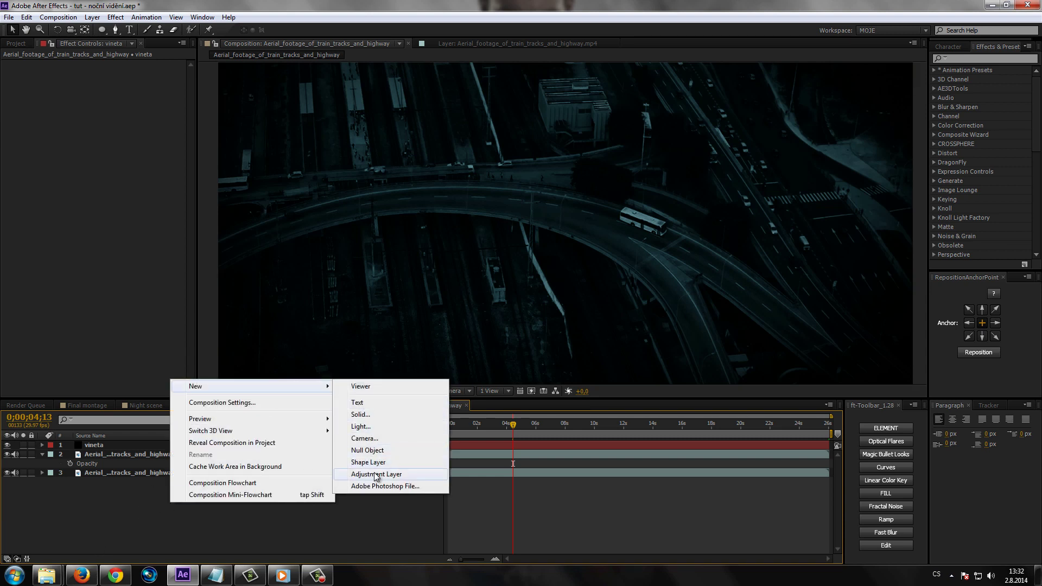
{"action": "left_click", "coordinate": [434, 474]}
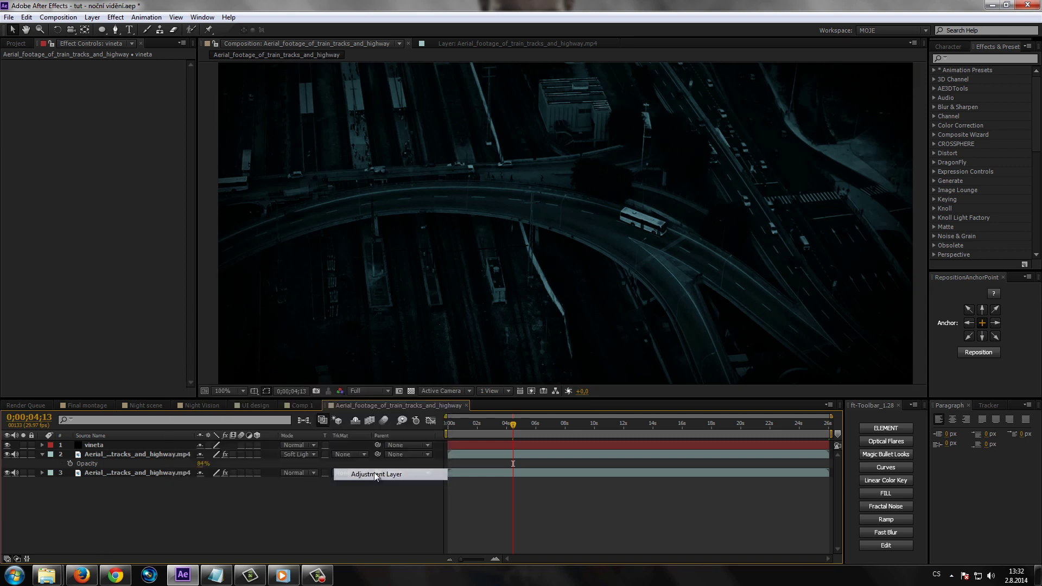
{"action": "left_click", "coordinate": [115, 16]}
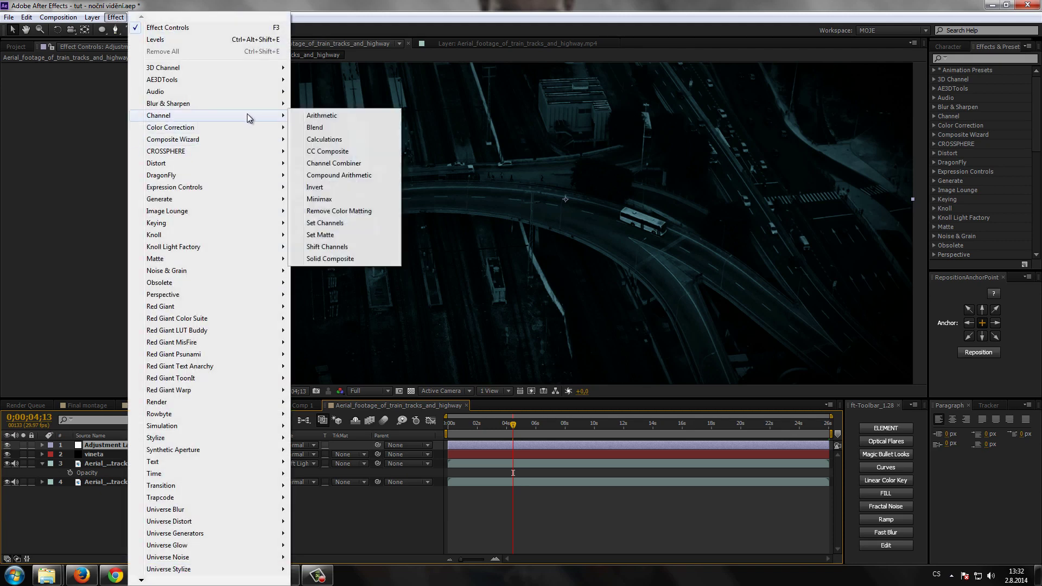
{"action": "mouse_move", "coordinate": [245, 115]}
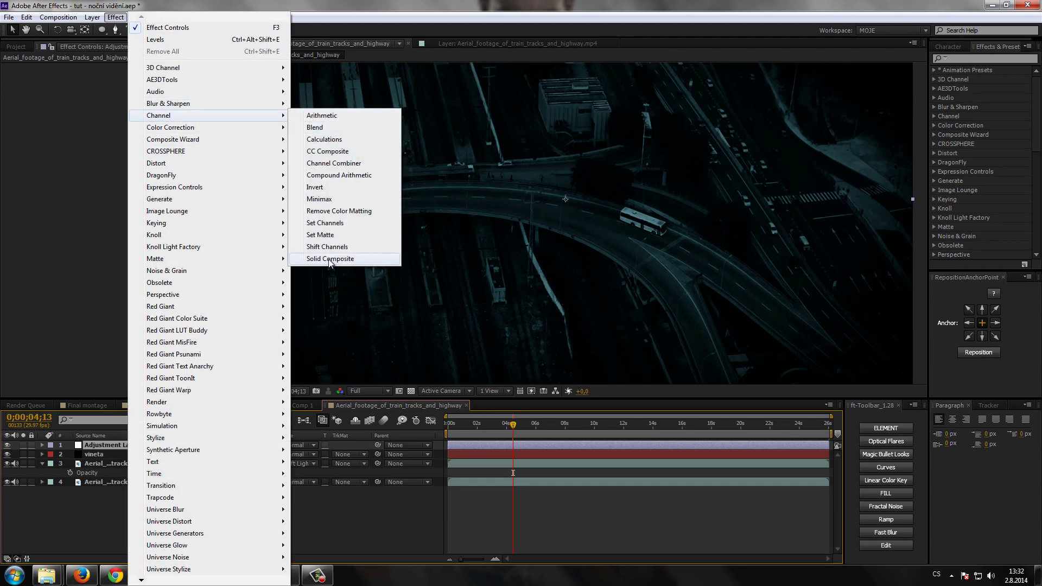
{"action": "left_click", "coordinate": [329, 259]}
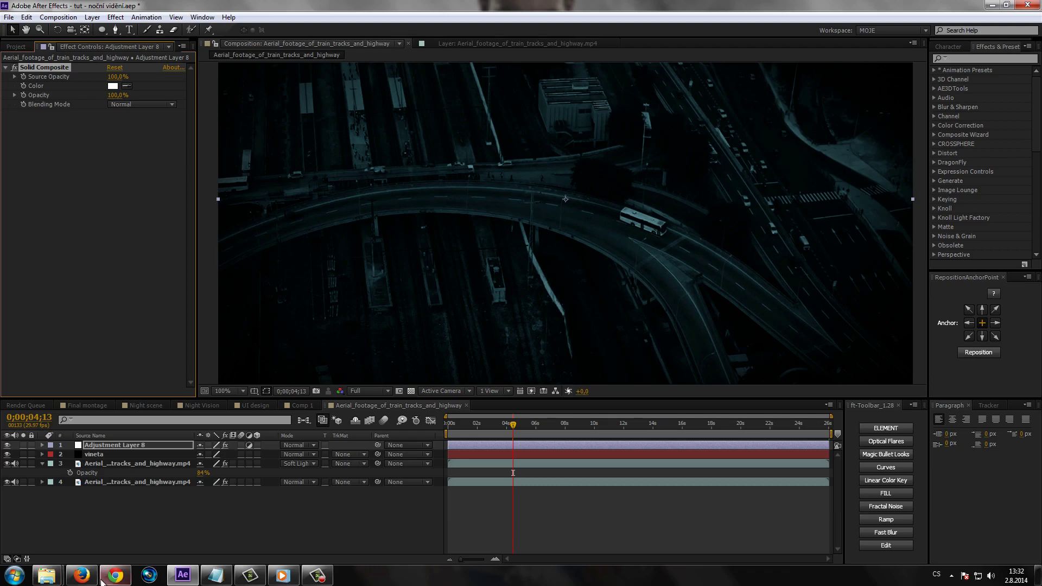
- Check the night-vision reference images in the browser, then return to After Effects
{"action": "left_click", "coordinate": [98, 571]}
{"action": "left_click", "coordinate": [291, 21]}
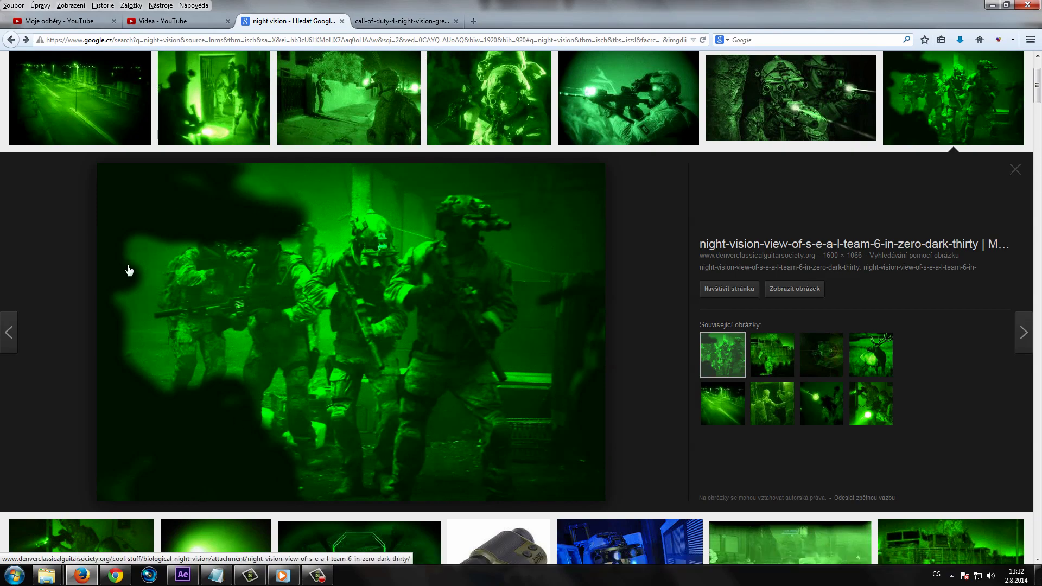
{"action": "key", "text": "alt+Tab"}
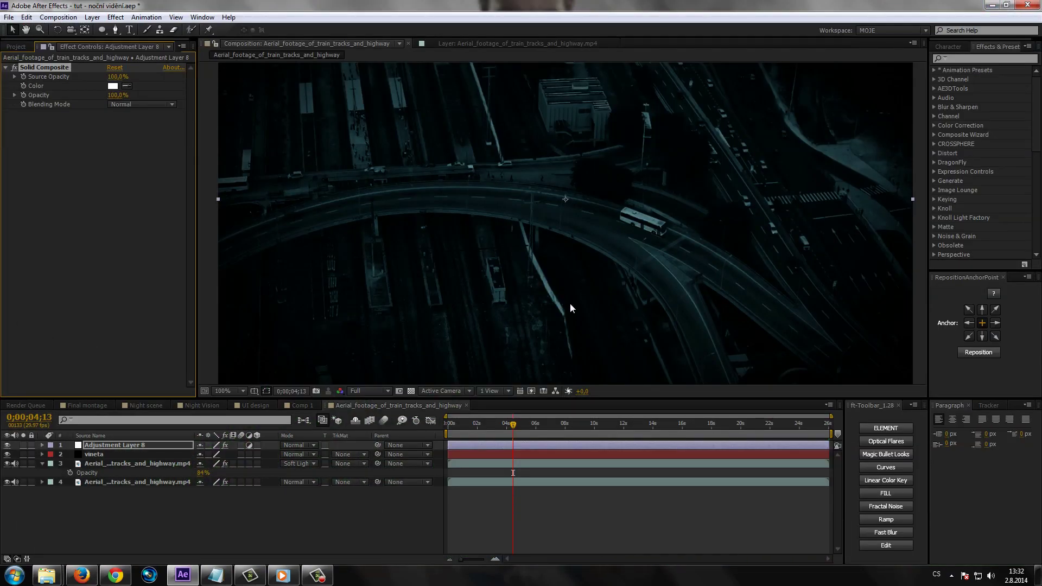
{"action": "scroll", "coordinate": [608, 239], "scroll_direction": "down", "scroll_amount": 2}
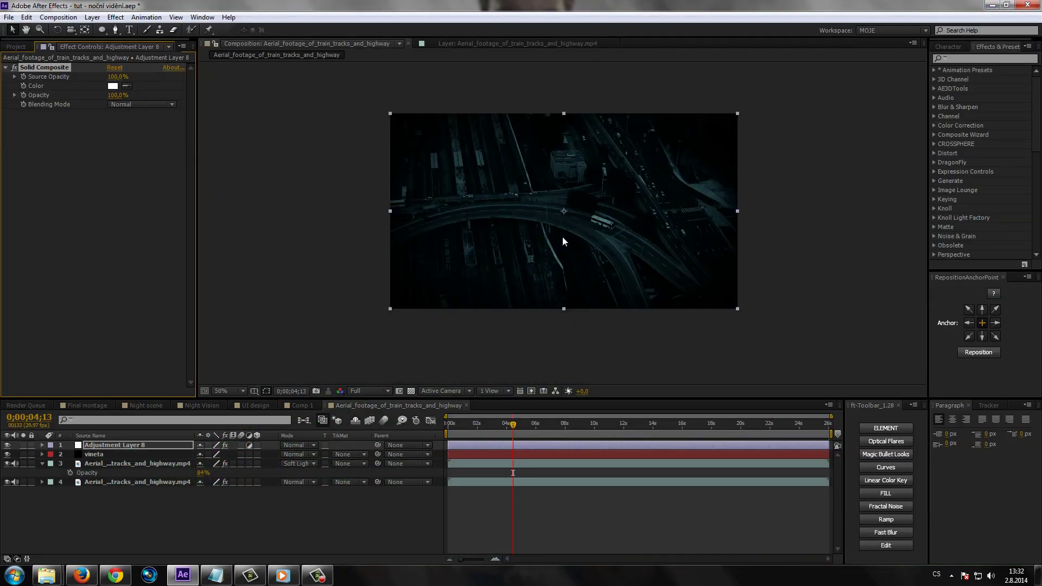
{"action": "scroll", "coordinate": [606, 253], "scroll_direction": "up", "scroll_amount": 2}
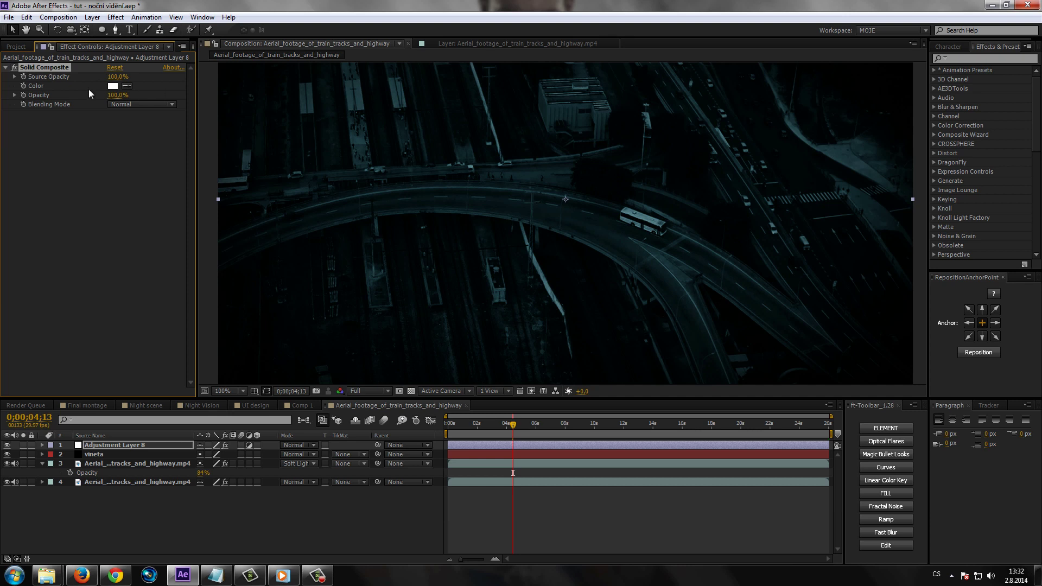
- Set the Solid Composite colour to a deep green
{"action": "left_click", "coordinate": [112, 86]}
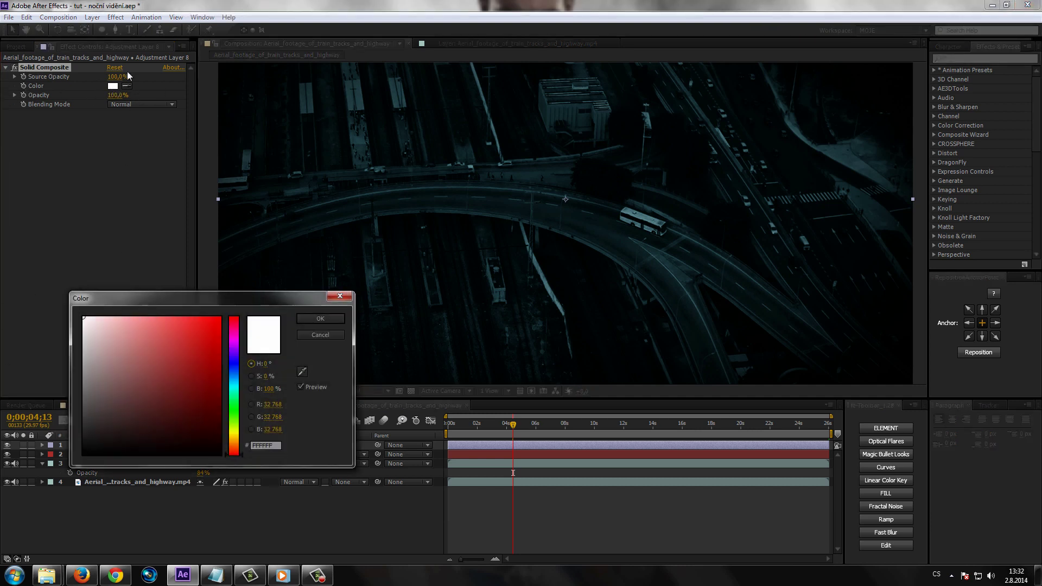
{"action": "left_click", "coordinate": [209, 369]}
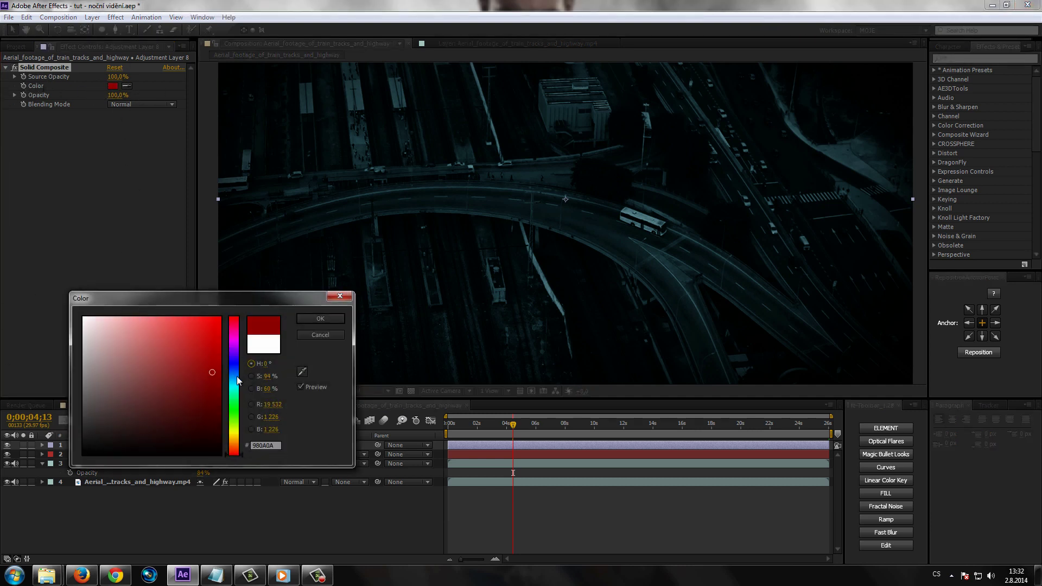
{"action": "left_click_drag", "start_coordinate": [233, 377], "coordinate": [243, 415]}
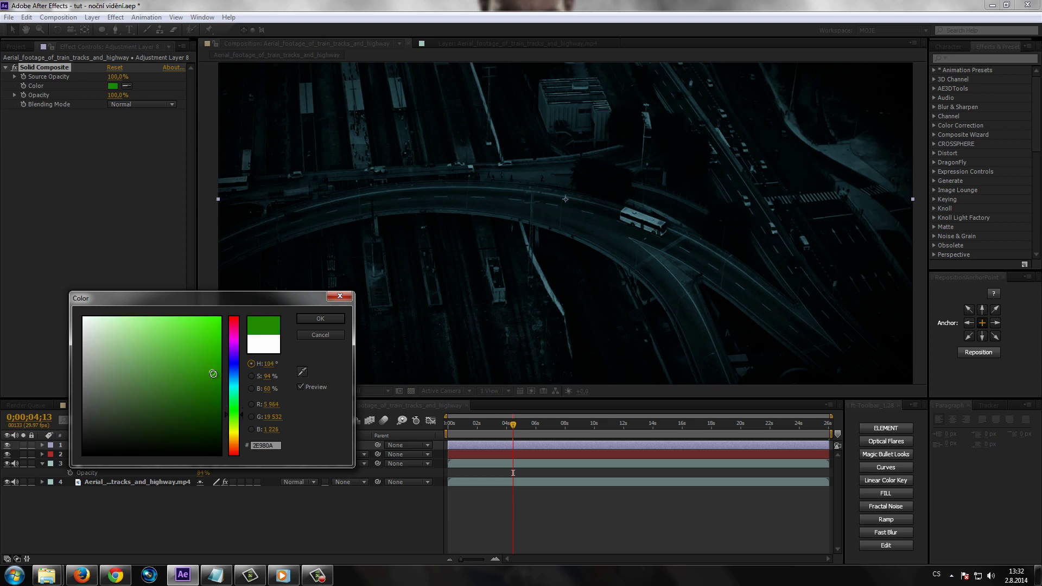
{"action": "left_click_drag", "start_coordinate": [212, 373], "coordinate": [215, 387]}
{"action": "left_click", "coordinate": [239, 414]}
{"action": "left_click", "coordinate": [240, 417]}
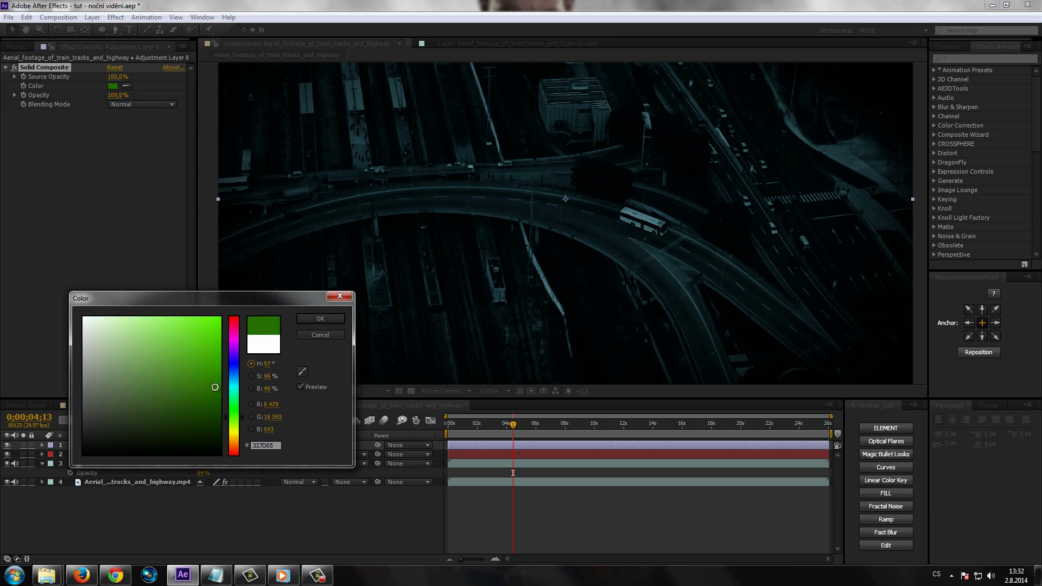
{"action": "left_click", "coordinate": [320, 319]}
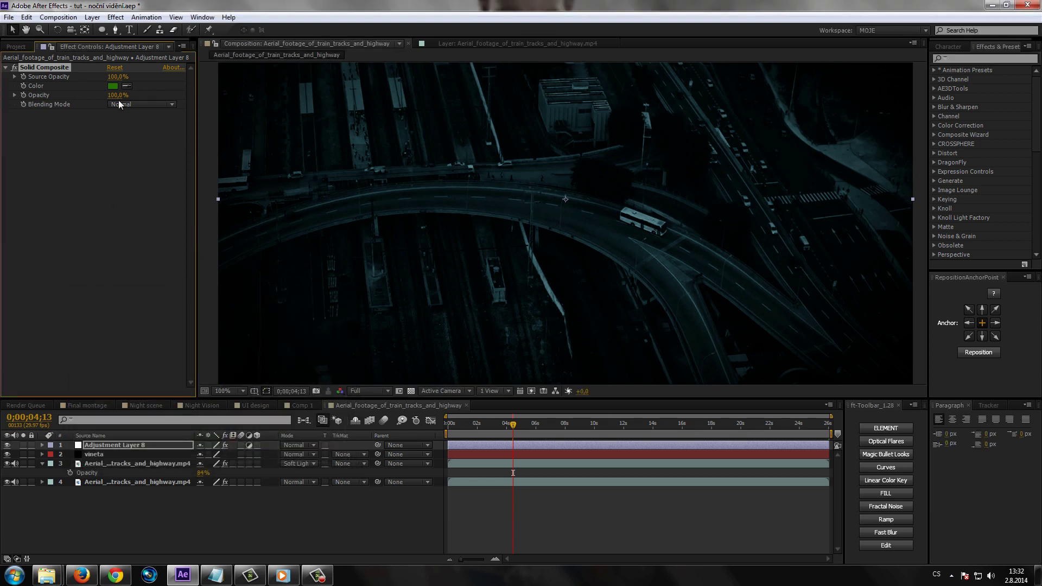
- Change the Solid Composite Blending Mode to Luminosity
{"action": "left_click", "coordinate": [174, 158]}
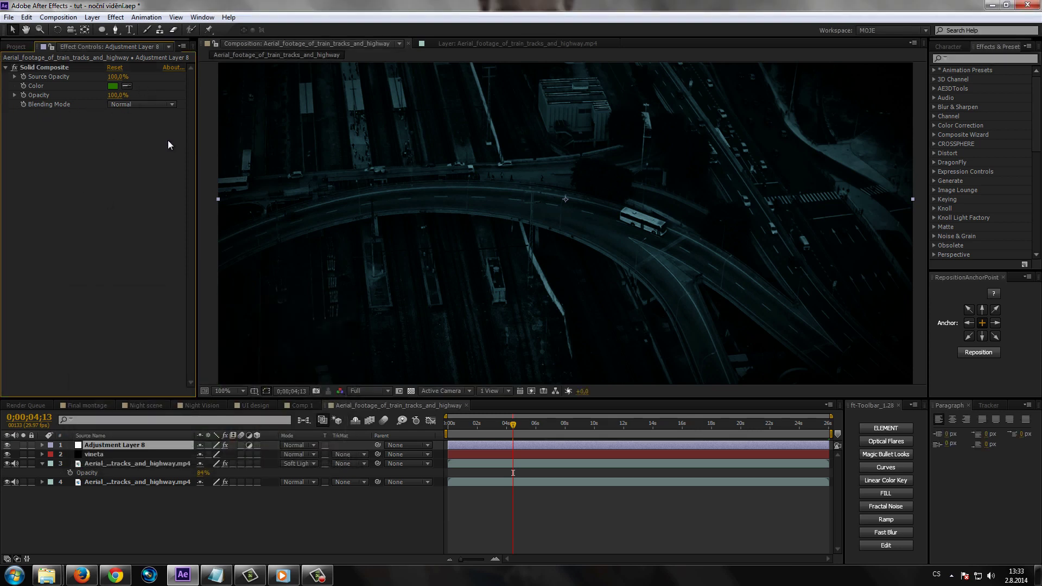
{"action": "left_click", "coordinate": [142, 104]}
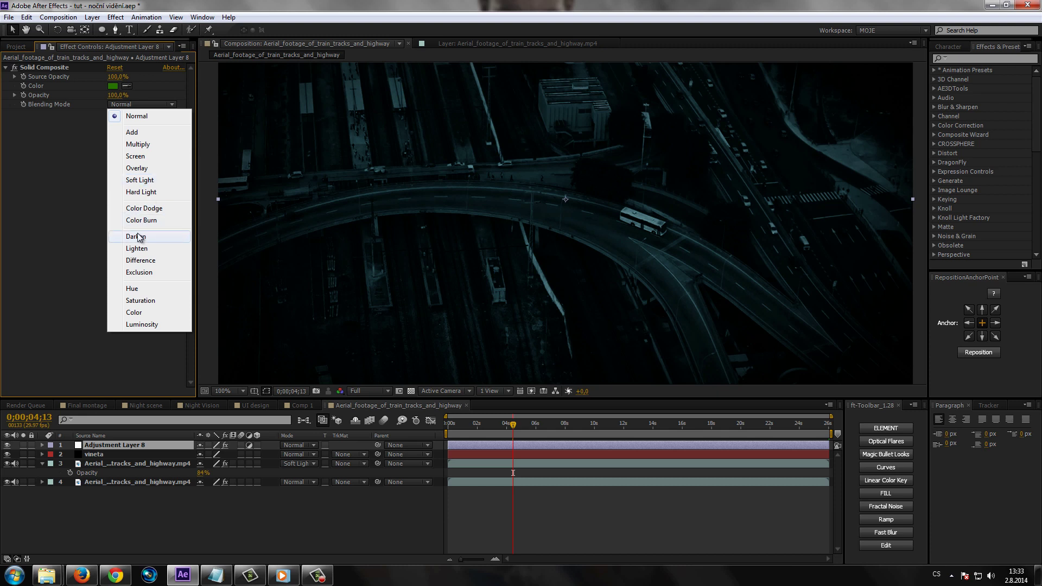
{"action": "left_click", "coordinate": [143, 324]}
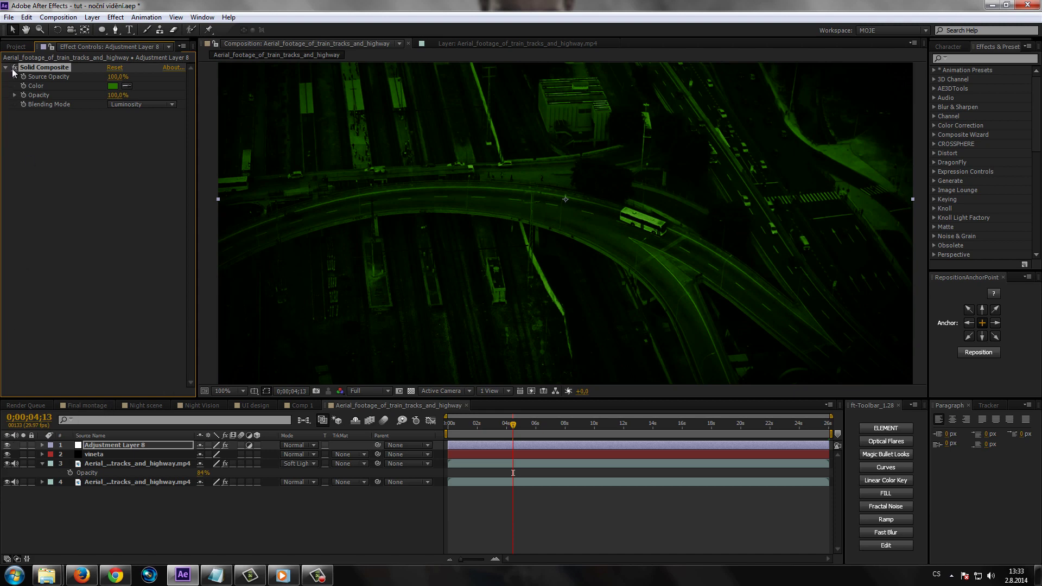
- Shift the green hue to 100°, then bring up the Firefox reference images
{"action": "left_click", "coordinate": [113, 85]}
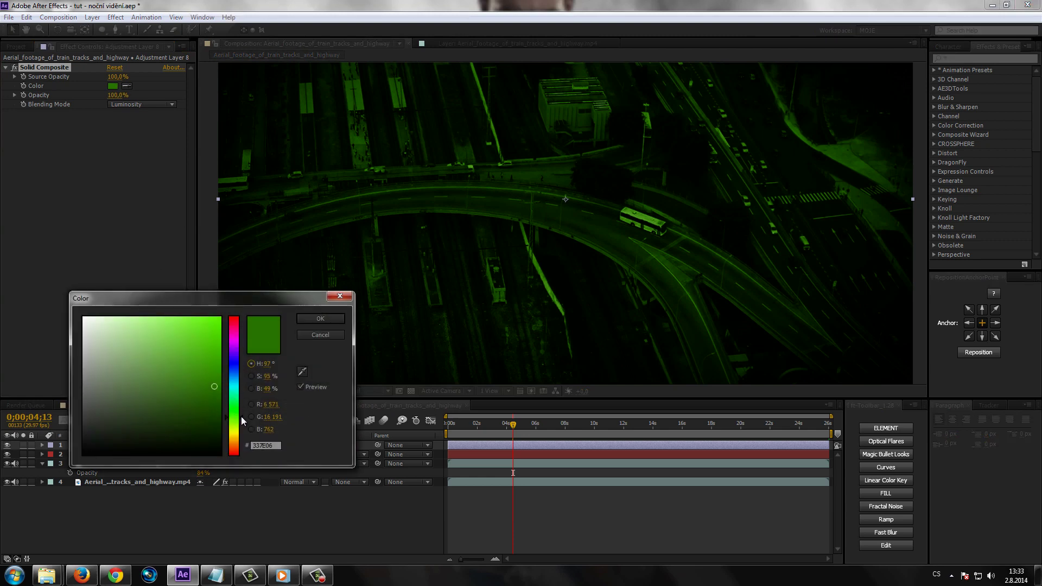
{"action": "left_click_drag", "start_coordinate": [243, 420], "coordinate": [214, 379]}
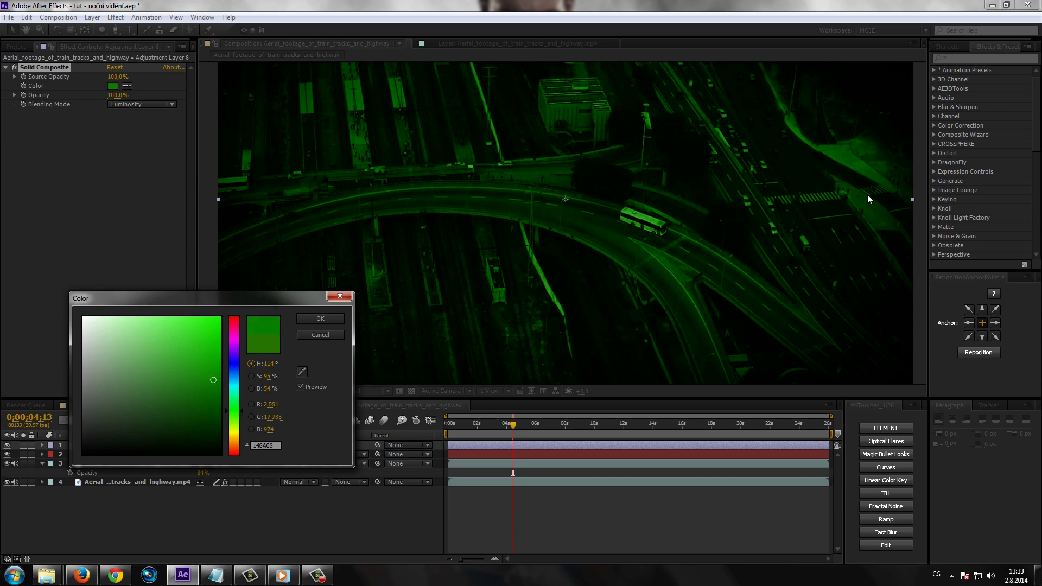
{"action": "left_click", "coordinate": [320, 319]}
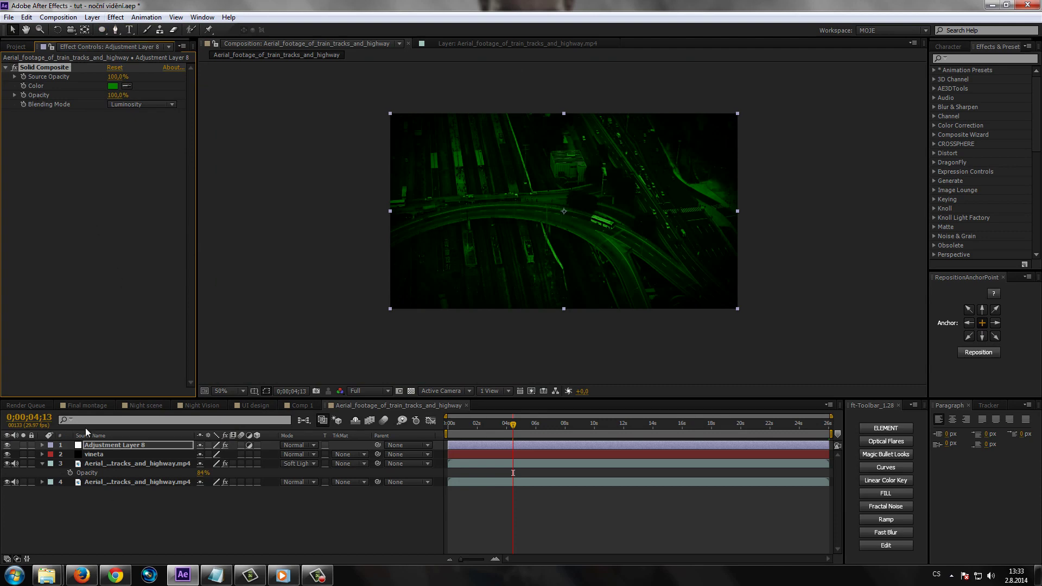
{"action": "left_click", "coordinate": [79, 576]}
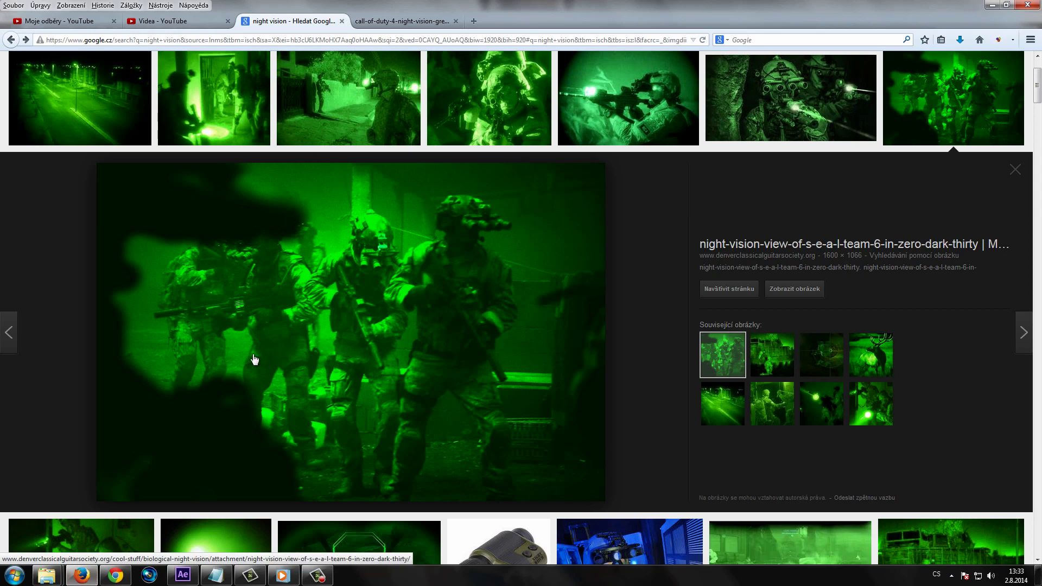
- Add a Noise effect to the adjustment layer with Amount of Noise at 50%
{"action": "left_click", "coordinate": [991, 6]}
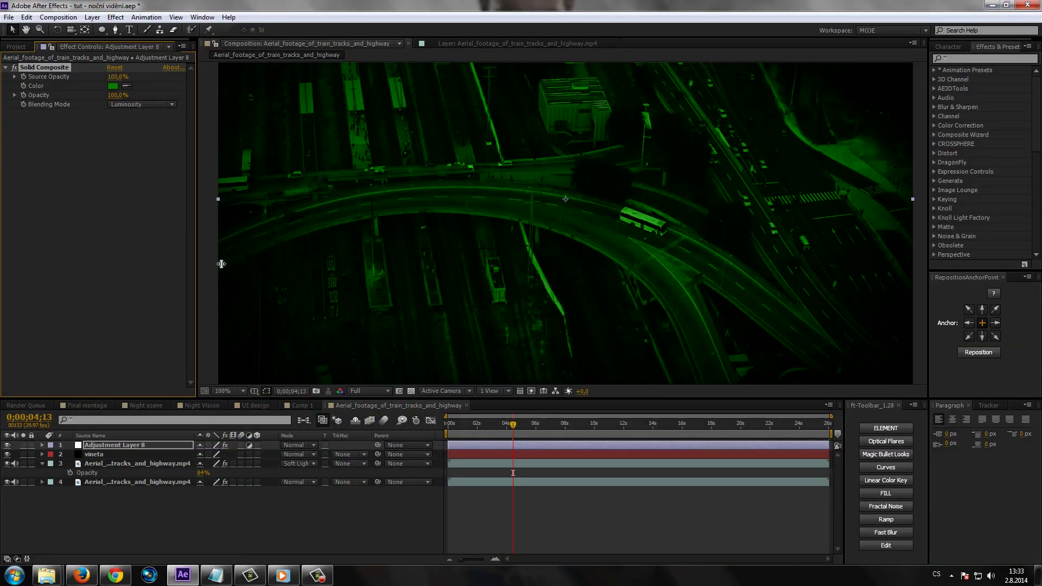
{"action": "left_click", "coordinate": [117, 20]}
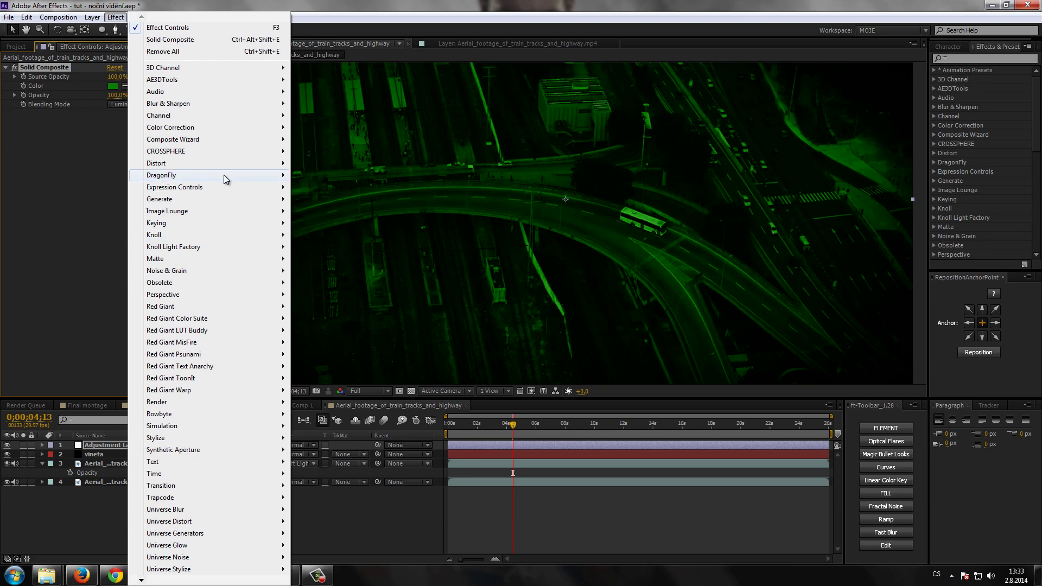
{"action": "mouse_move", "coordinate": [210, 274]}
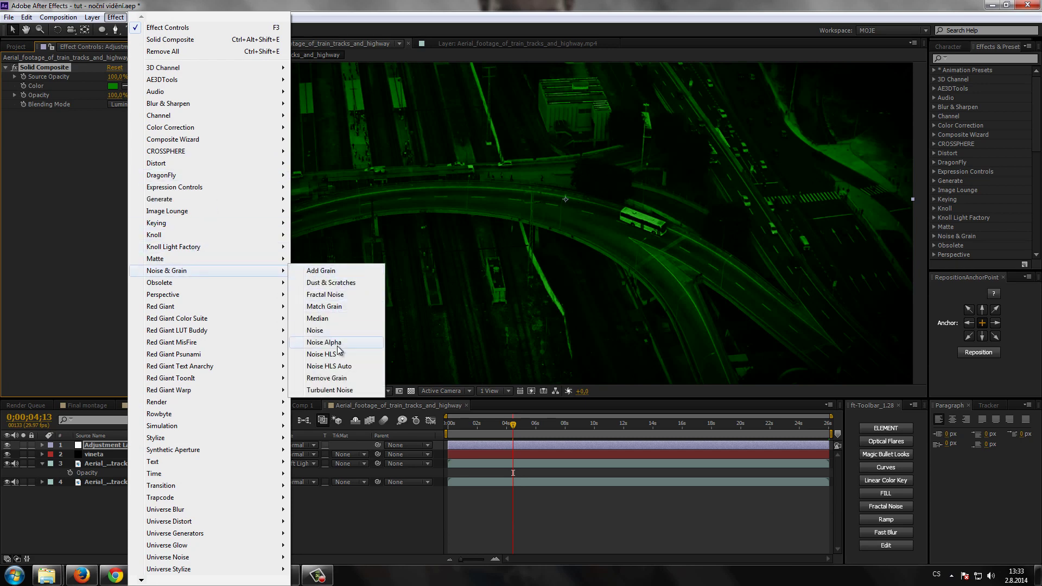
{"action": "left_click", "coordinate": [315, 331]}
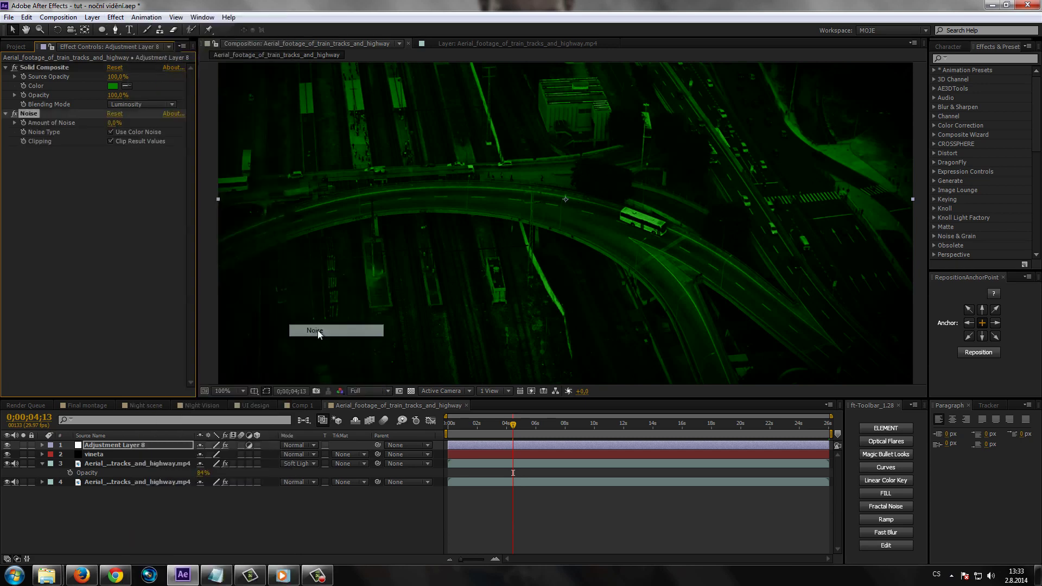
{"action": "left_click", "coordinate": [114, 123]}
{"action": "key", "text": "Return"}
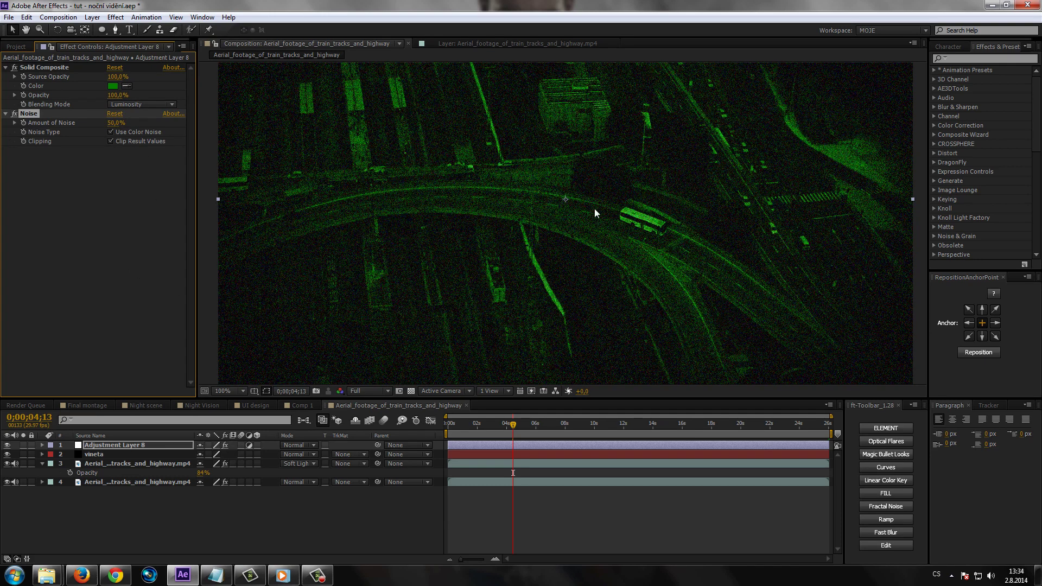
- Turn off Use Color Noise and lower Amount of Noise to 15%
{"action": "scroll", "coordinate": [668, 250], "scroll_direction": "up", "scroll_amount": 2}
{"action": "left_click_drag", "start_coordinate": [706, 263], "coordinate": [613, 280]}
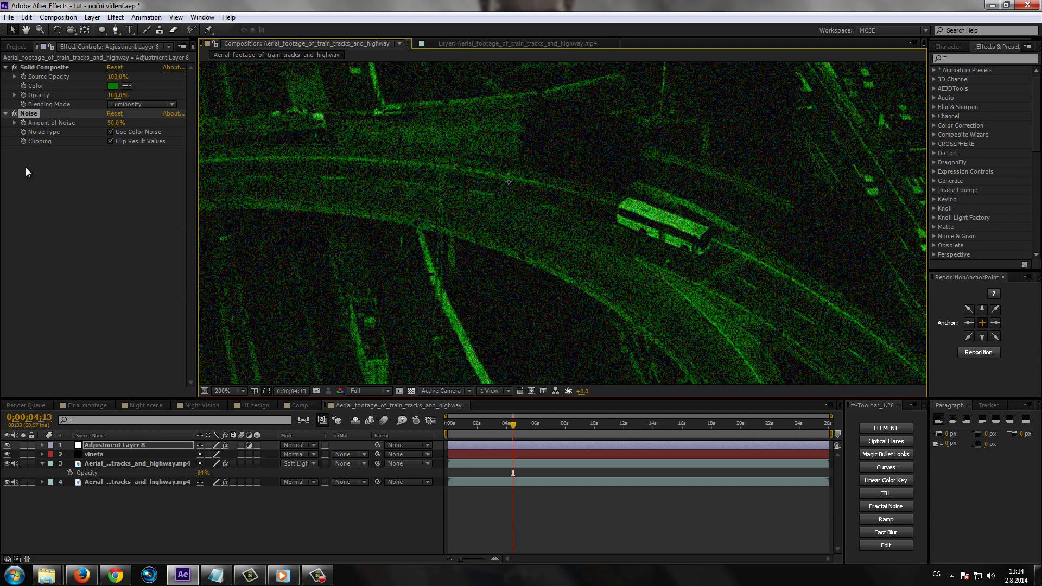
{"action": "left_click", "coordinate": [111, 132]}
{"action": "key", "text": "comma"}
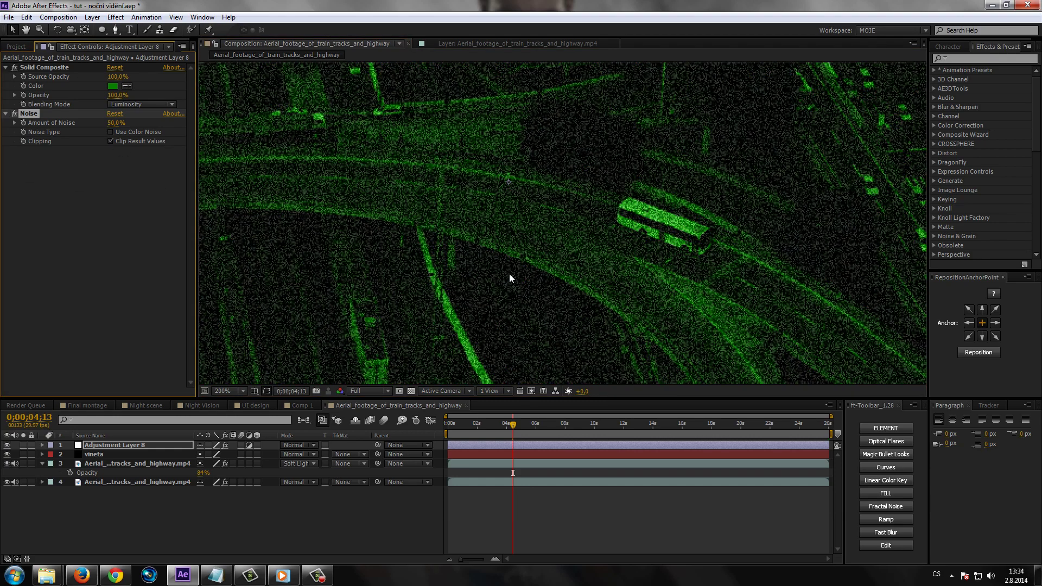
{"action": "key", "text": "comma"}
{"action": "left_click", "coordinate": [116, 123]}
{"action": "type", "text": "1"}
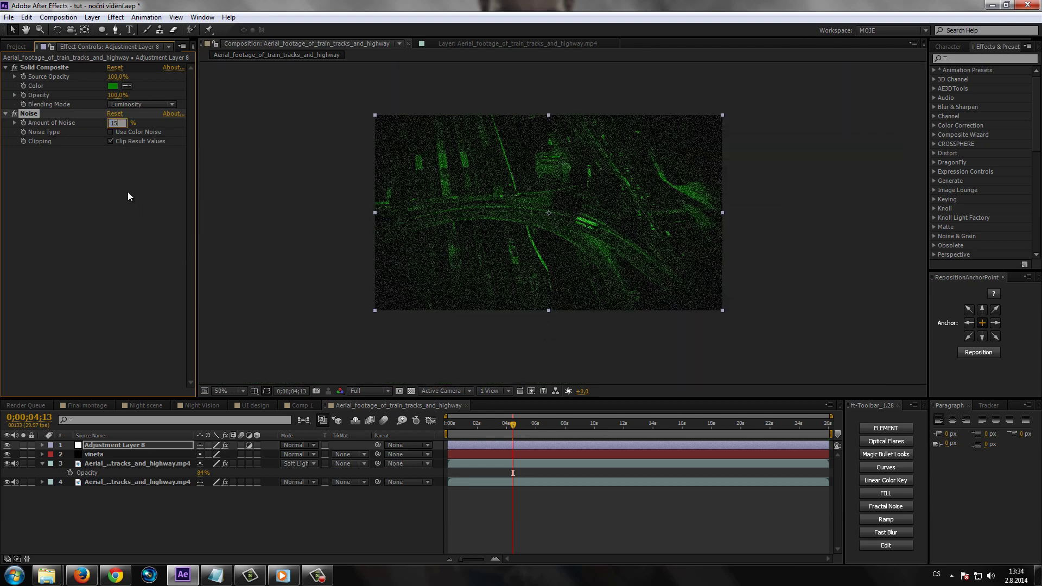
{"action": "type", "text": "5"}
{"action": "key", "text": "Return"}
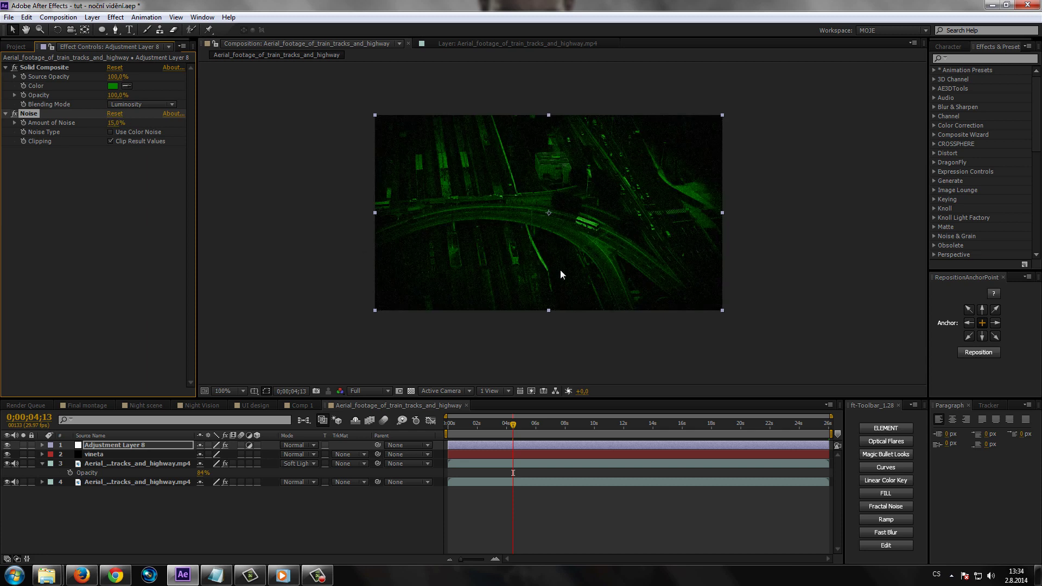
{"action": "key", "text": "period"}
{"action": "key", "text": "period"}
{"action": "scroll", "coordinate": [597, 295], "scroll_direction": "down", "scroll_amount": 2}
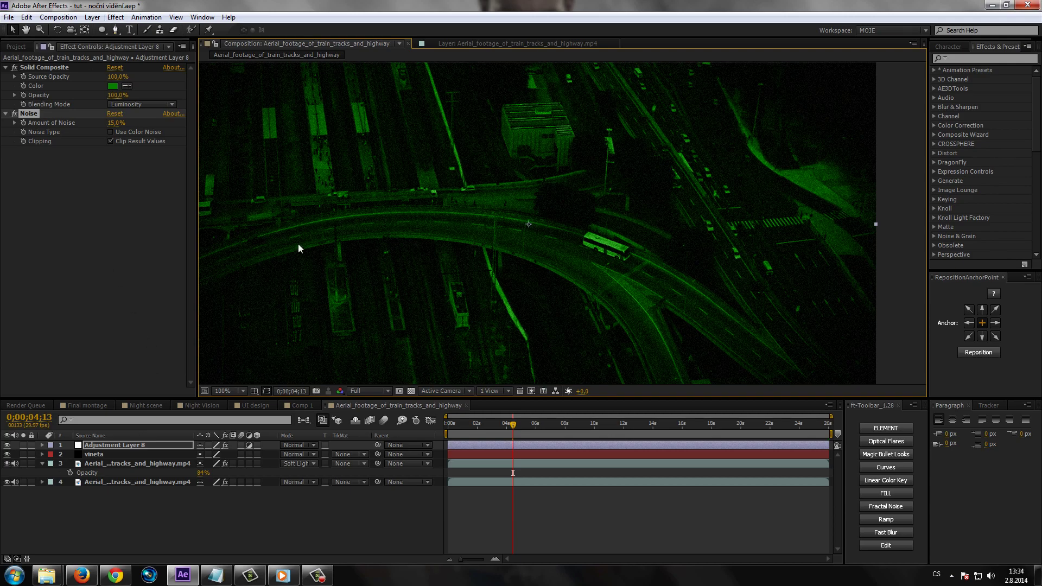
- Show the Call of Duty 4 night-vision grenades screenshot in Firefox
{"action": "left_click", "coordinate": [81, 575]}
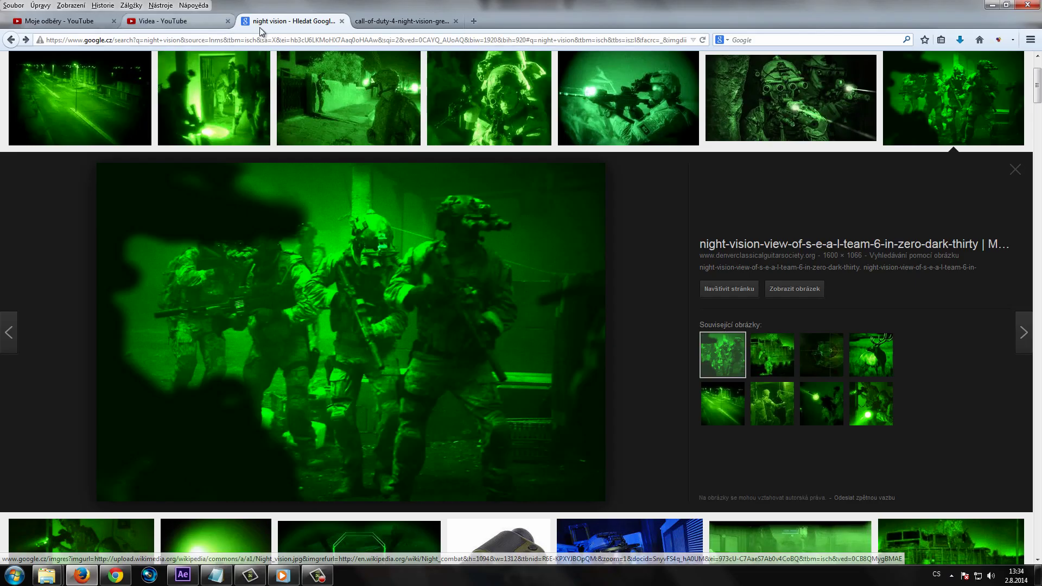
{"action": "left_click", "coordinate": [401, 21]}
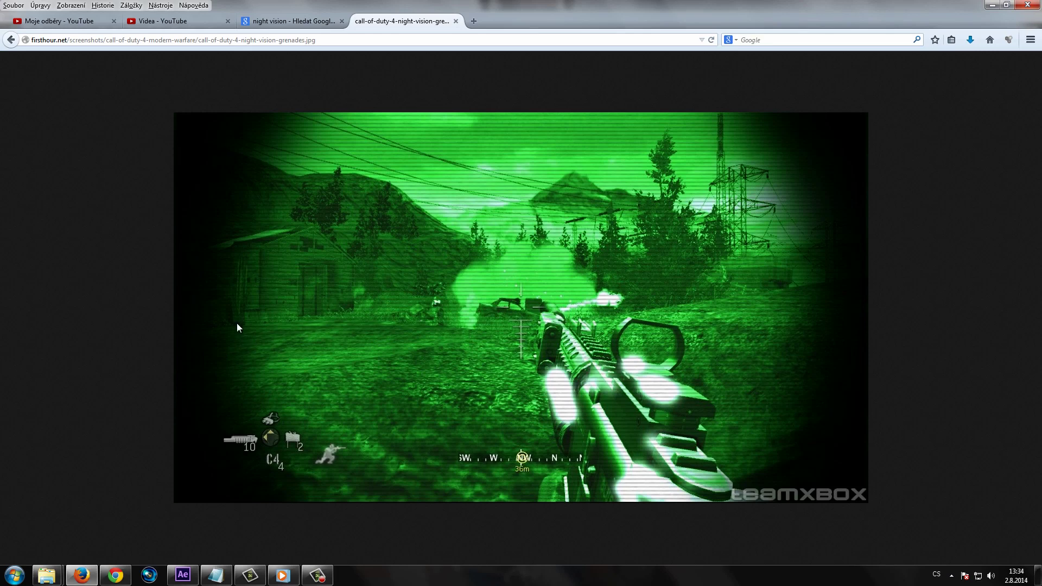
- Apply Venetian Blinds with Transition Completion at 10%
{"action": "left_click", "coordinate": [992, 5]}
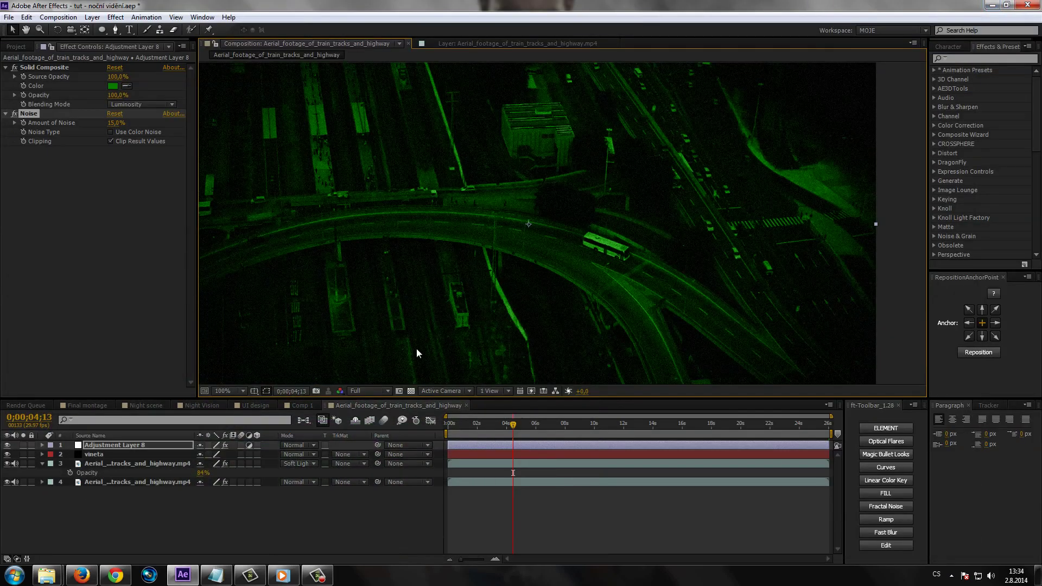
{"action": "left_click", "coordinate": [115, 17]}
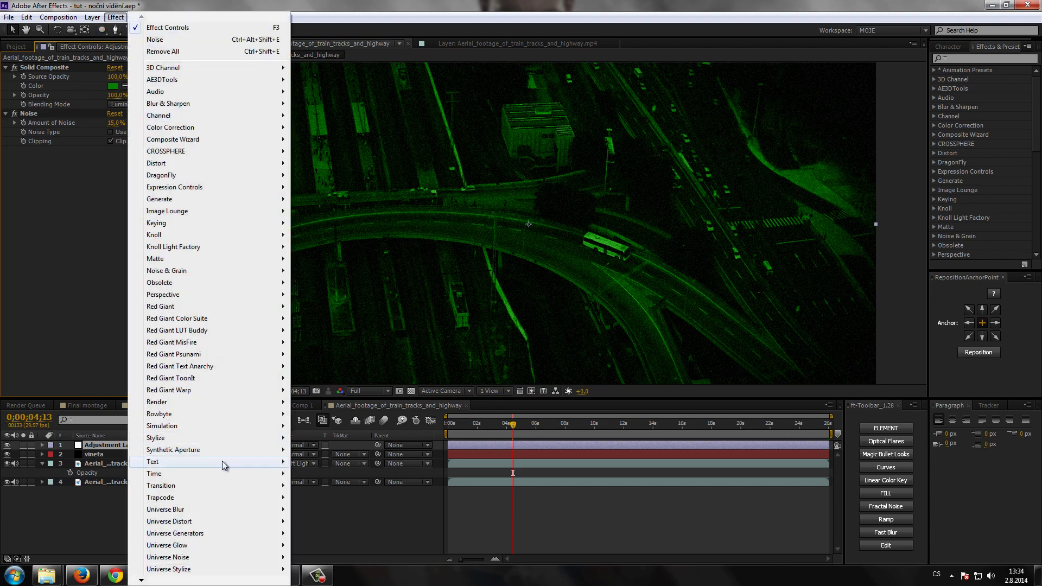
{"action": "mouse_move", "coordinate": [219, 484]}
{"action": "left_click", "coordinate": [354, 486]}
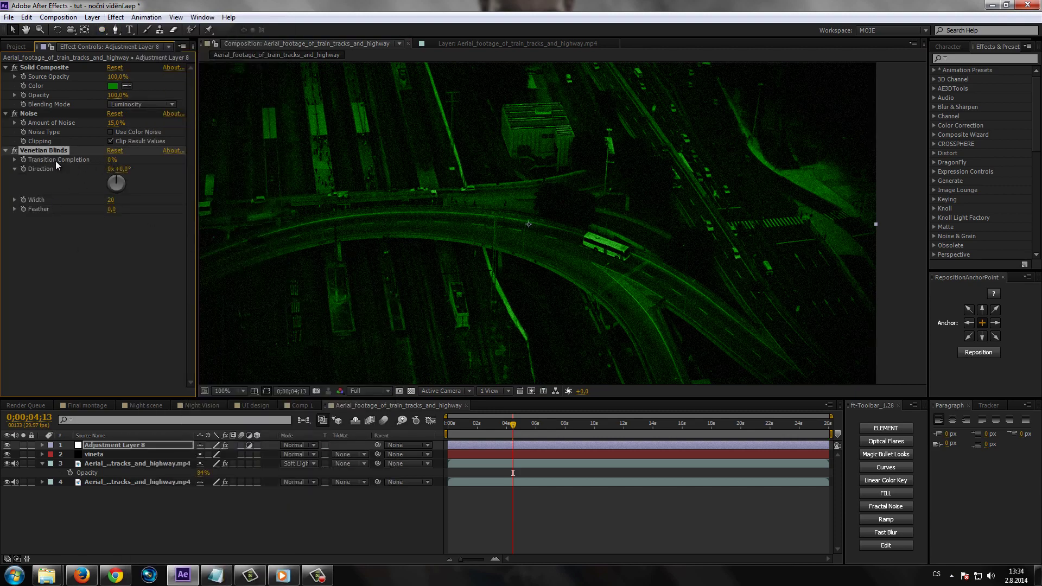
{"action": "key", "text": "Return"}
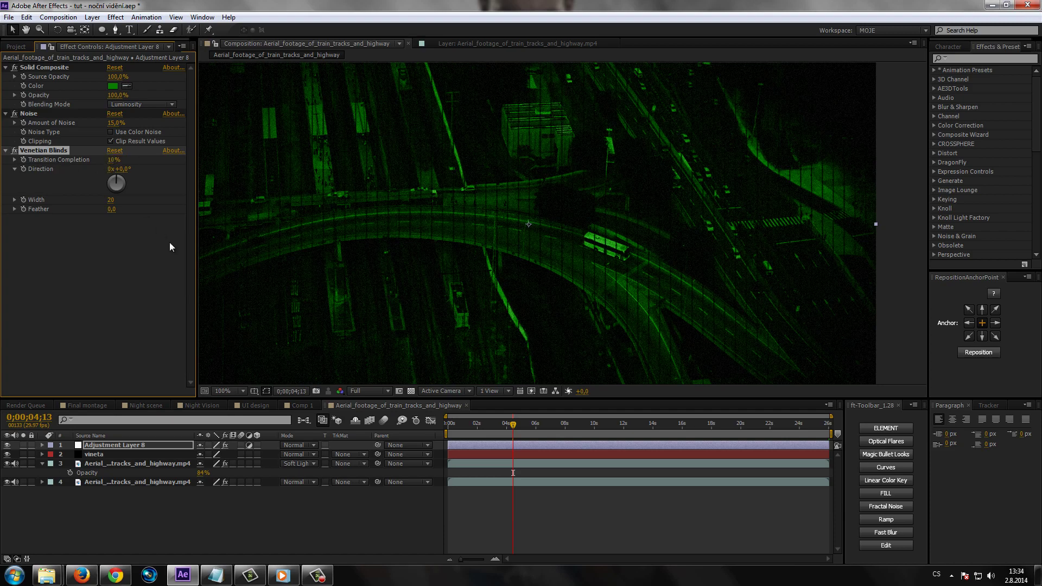
{"action": "key", "text": "comma"}
{"action": "key", "text": "period"}
- Set the blinds Direction to 90° for horizontal lines and Feather to 1
{"action": "left_click", "coordinate": [122, 168]}
{"action": "type", "text": "90"}
{"action": "key", "text": "Return"}
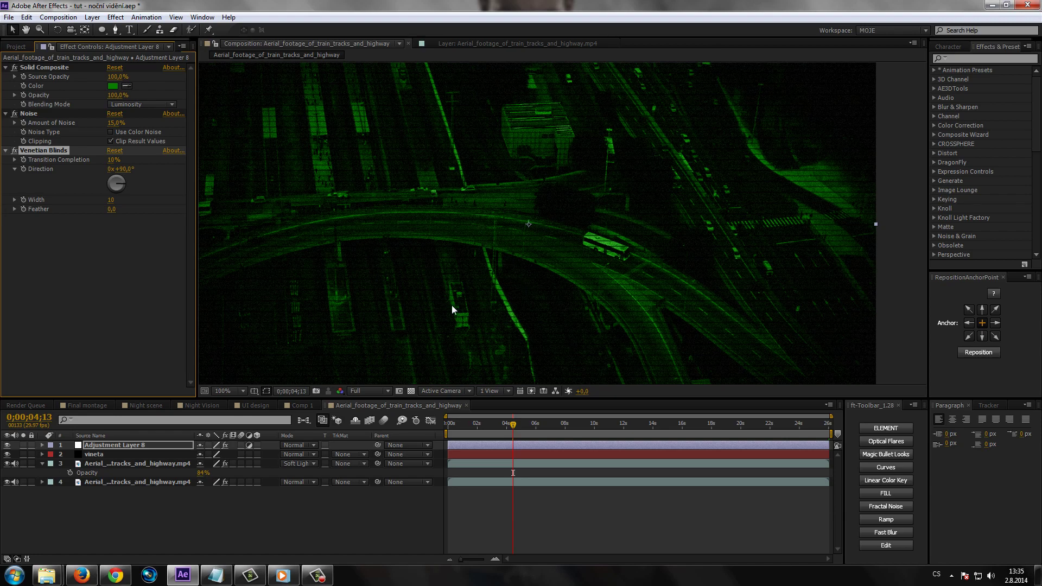
{"action": "left_click_drag", "start_coordinate": [111, 199], "coordinate": [123, 201]}
{"action": "key", "text": "ctrl+z"}
{"action": "left_click", "coordinate": [114, 200]}
{"action": "scroll", "coordinate": [579, 246], "scroll_direction": "up", "scroll_amount": 1}
{"action": "left_click", "coordinate": [112, 209]}
{"action": "type", "text": "1"}
{"action": "left_click", "coordinate": [128, 303]}
{"action": "scroll", "coordinate": [632, 244], "scroll_direction": "down", "scroll_amount": 1}
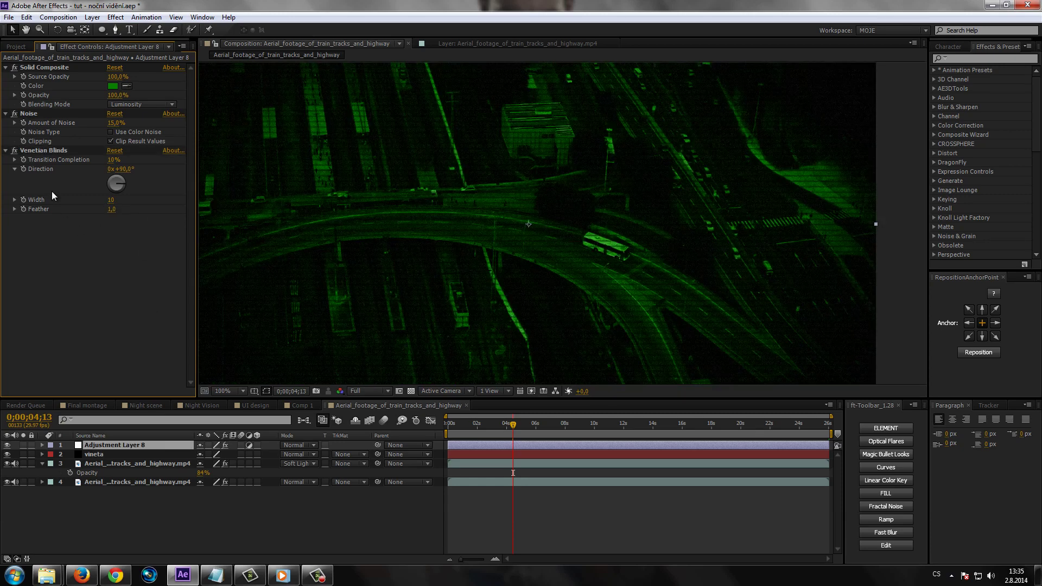
- Settle the blinds Width at 7 after trying 5 and 10 up close
{"action": "left_click", "coordinate": [118, 200]}
{"action": "type", "text": "5"}
{"action": "key", "text": "Return"}
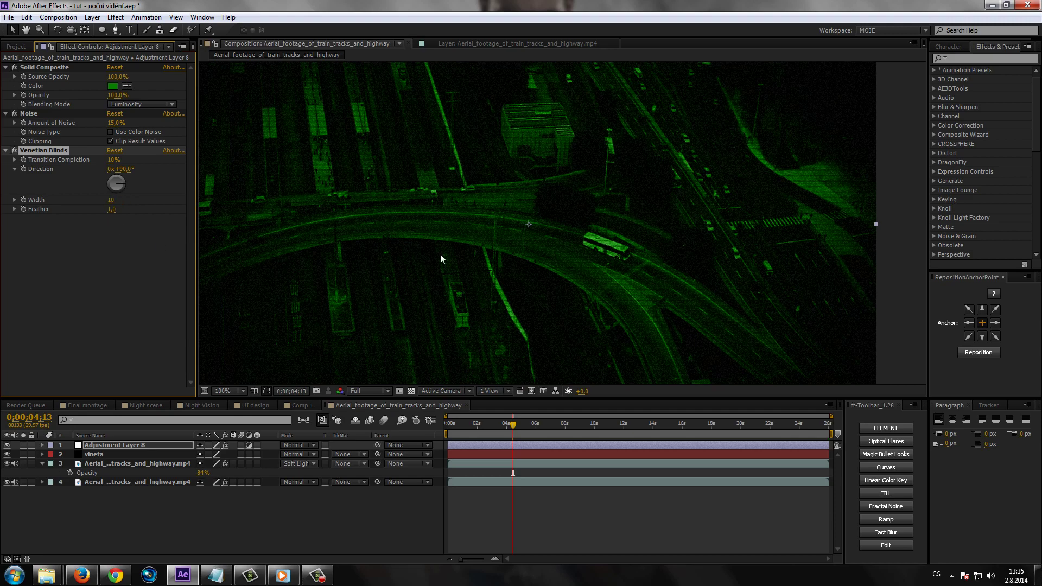
{"action": "left_click", "coordinate": [454, 253]}
{"action": "key", "text": "period"}
{"action": "left_click", "coordinate": [111, 201]}
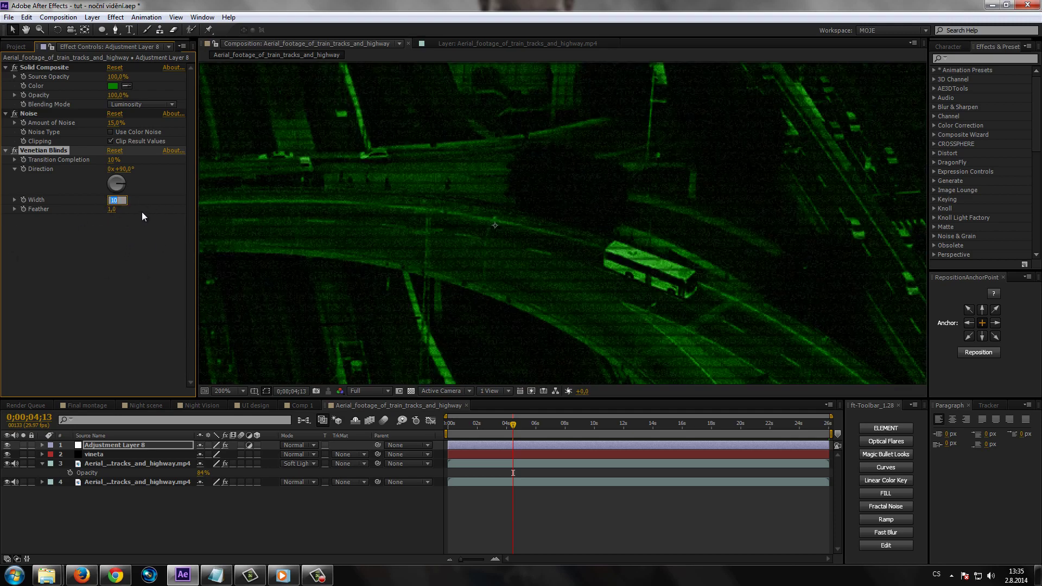
{"action": "key", "text": "Return"}
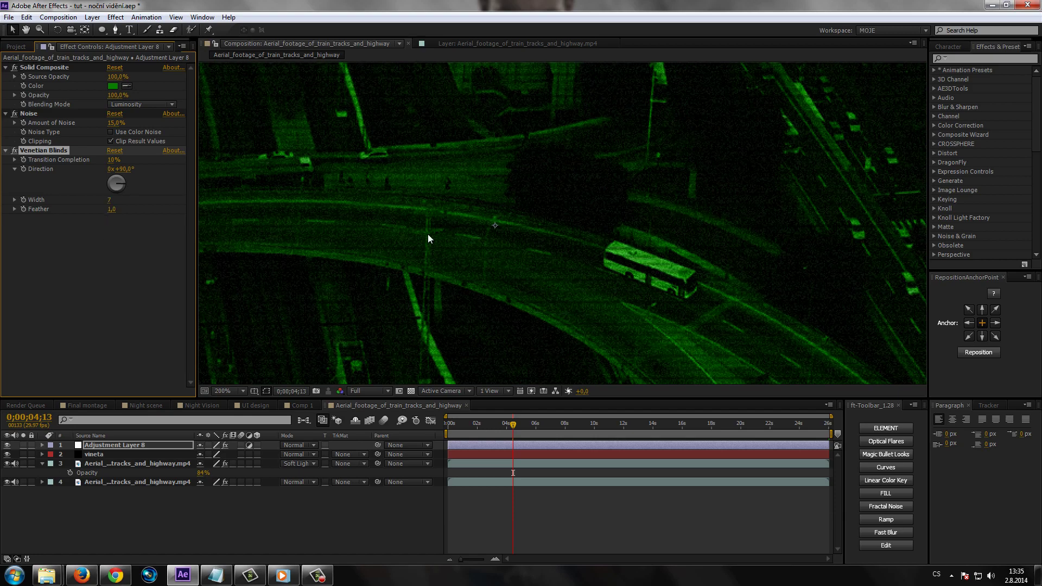
{"action": "key", "text": "comma"}
{"action": "key", "text": "comma"}
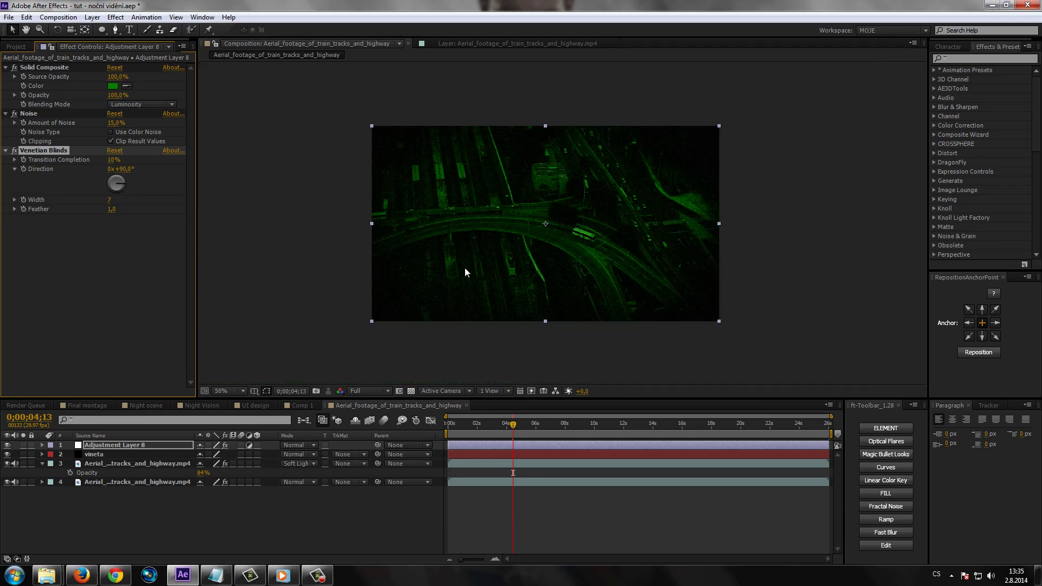
{"action": "key", "text": "period"}
{"action": "key", "text": "period"}
{"action": "key", "text": "comma"}
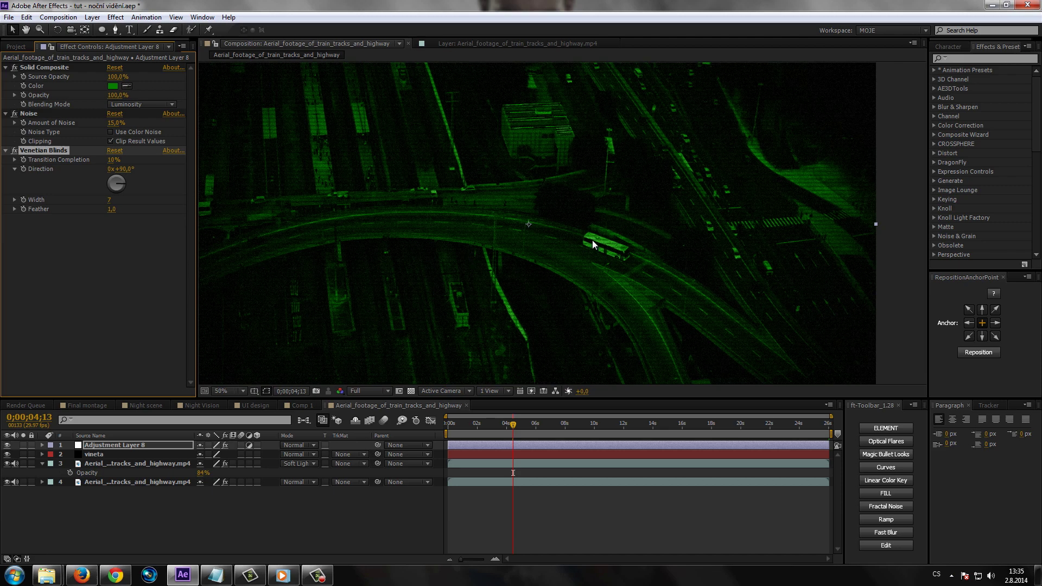
{"action": "key", "text": "comma"}
{"action": "key", "text": "period"}
- Add a new Adjustment Layer 9 above Adjustment Layer 8
{"action": "right_click", "coordinate": [151, 514]}
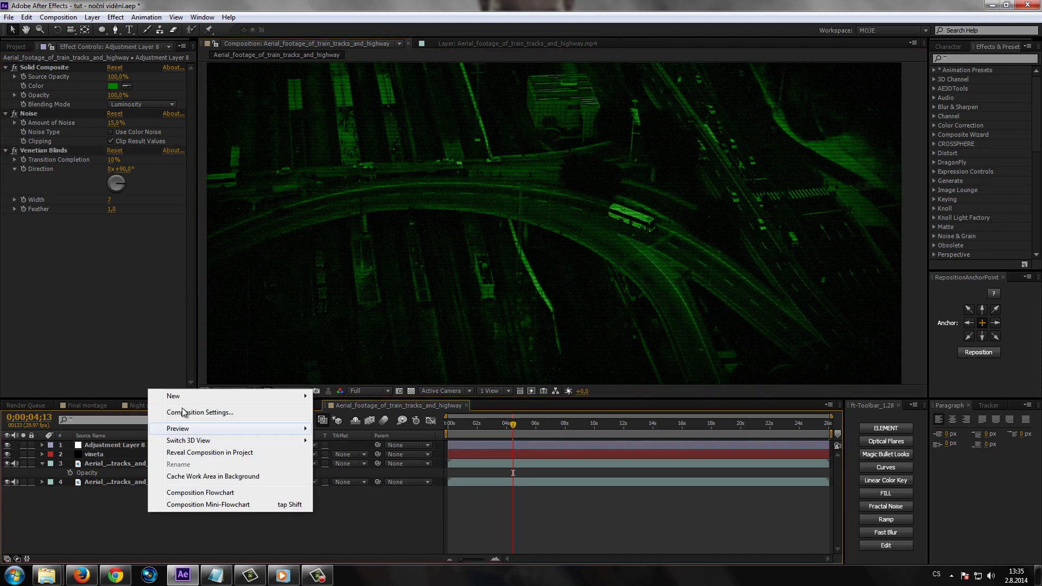
{"action": "mouse_move", "coordinate": [183, 402]}
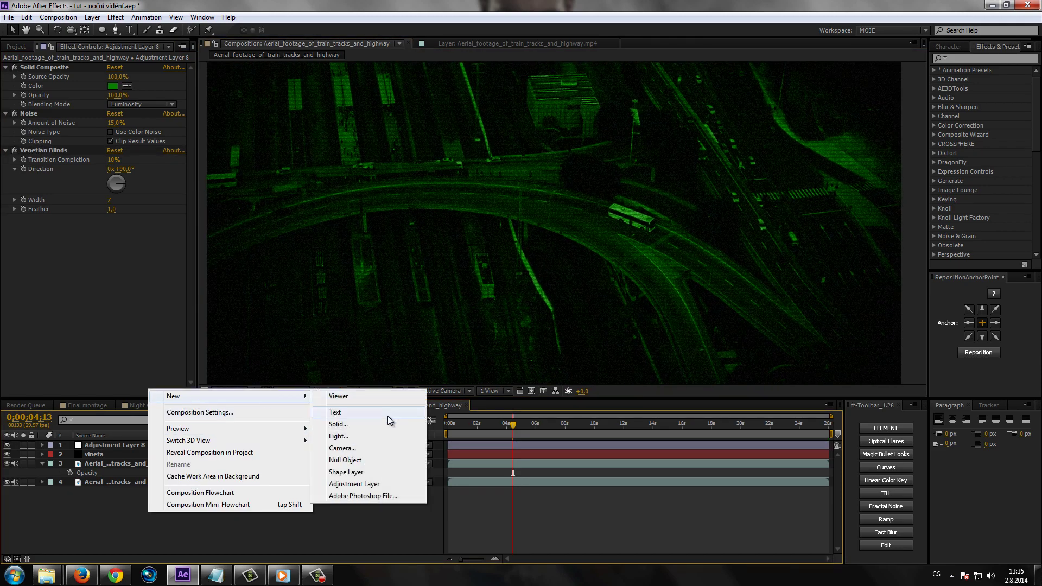
{"action": "left_click", "coordinate": [354, 484]}
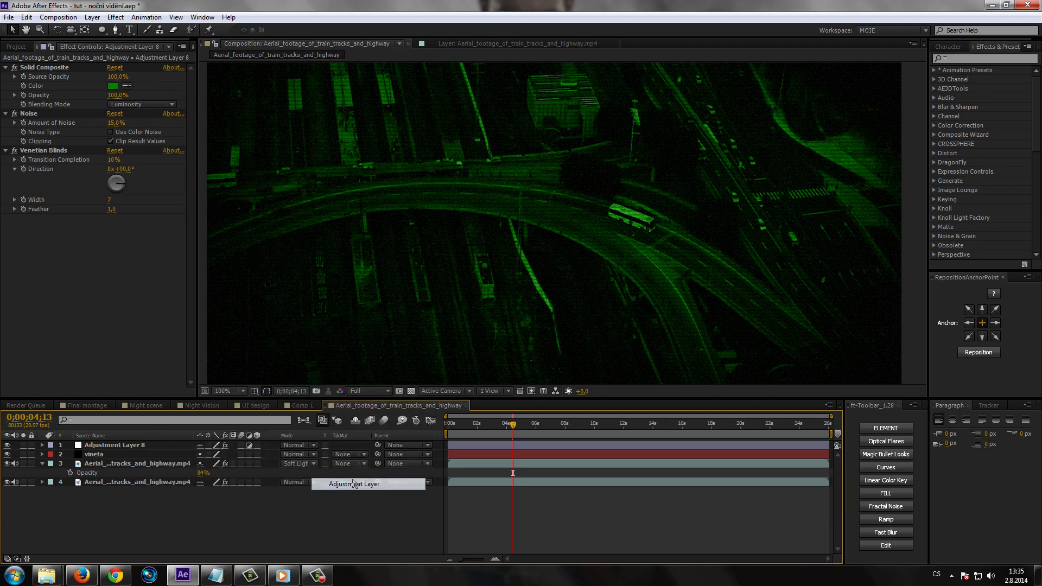
{"action": "left_click", "coordinate": [100, 453]}
{"action": "left_click", "coordinate": [100, 445]}
- Apply Curves to Adjustment Layer 9 and bend the curve upward to brighten
{"action": "left_click", "coordinate": [115, 18]}
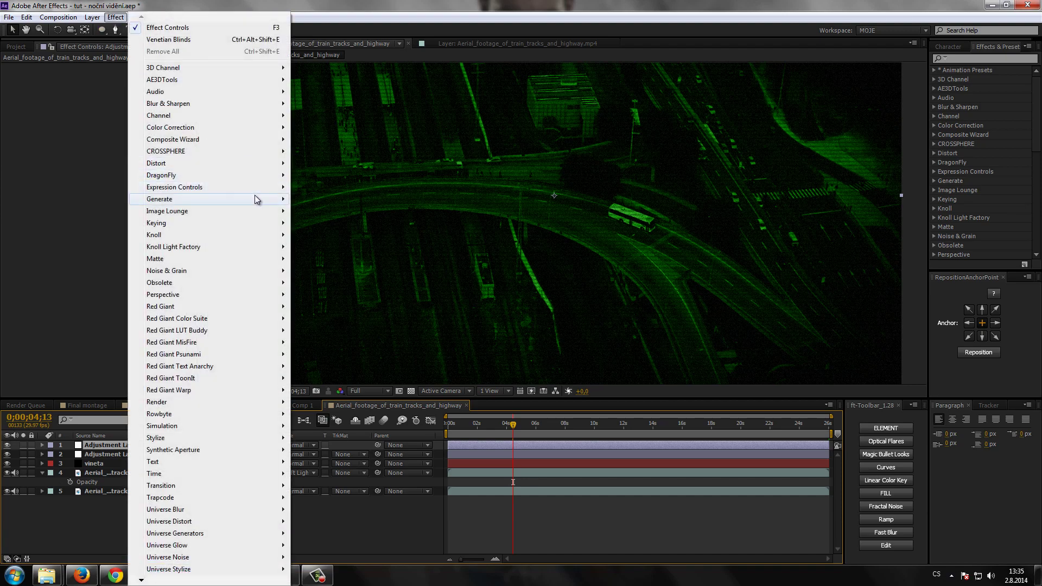
{"action": "mouse_move", "coordinate": [277, 127]}
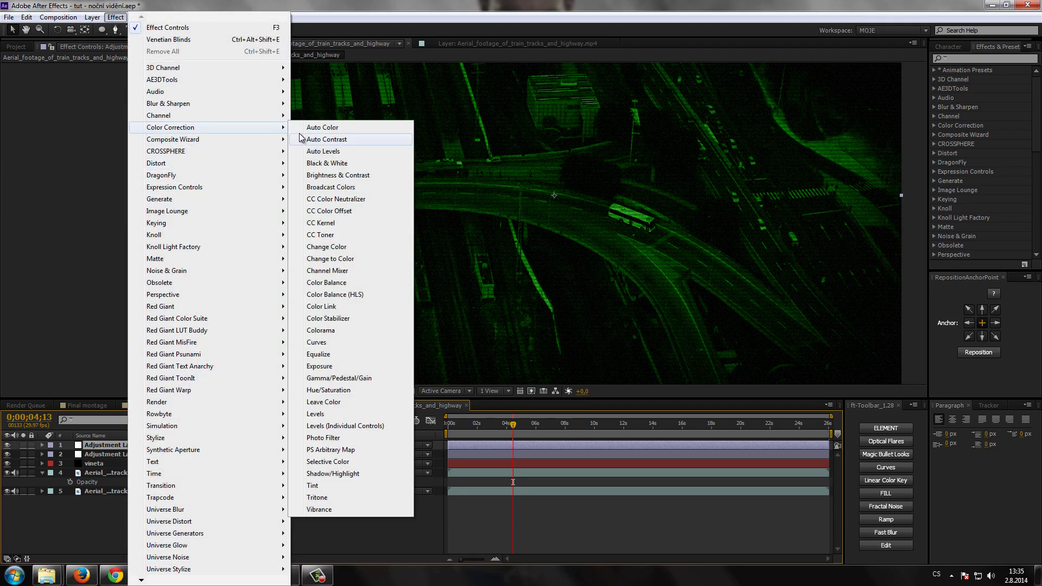
{"action": "left_click", "coordinate": [316, 343]}
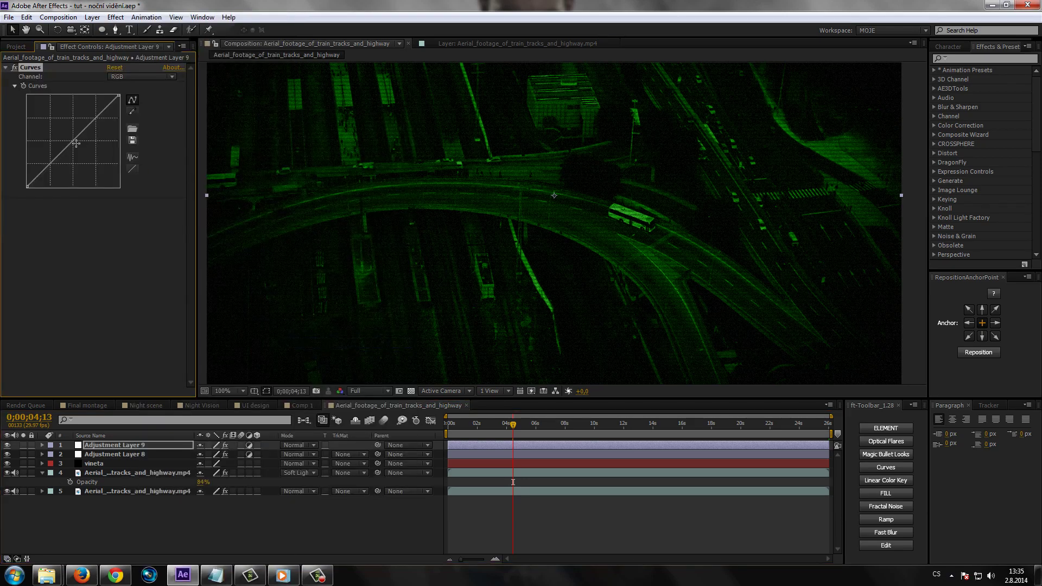
{"action": "left_click_drag", "start_coordinate": [74, 145], "coordinate": [64, 134]}
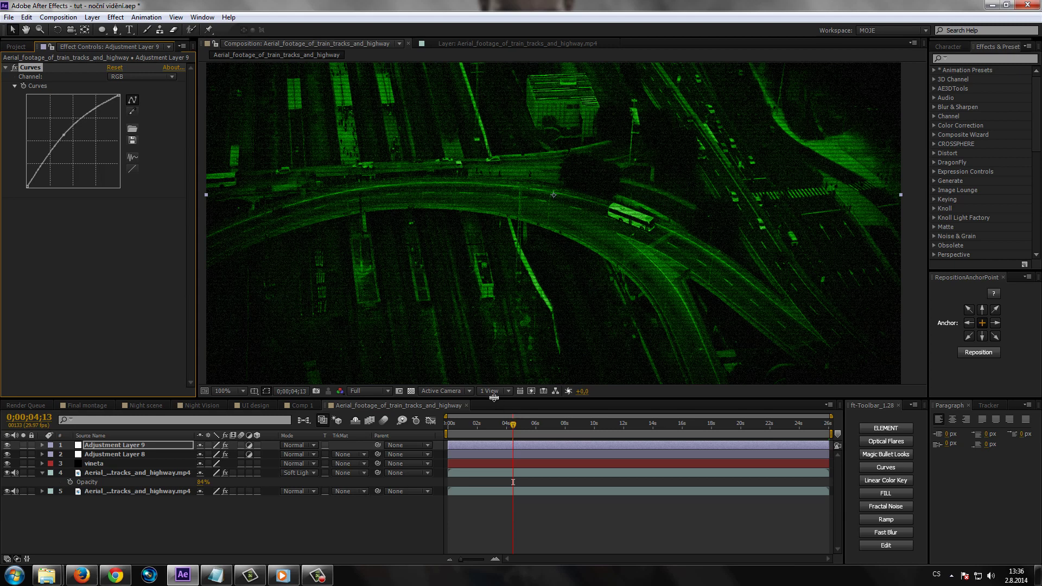
{"action": "left_click_drag", "start_coordinate": [494, 399], "coordinate": [496, 404]}
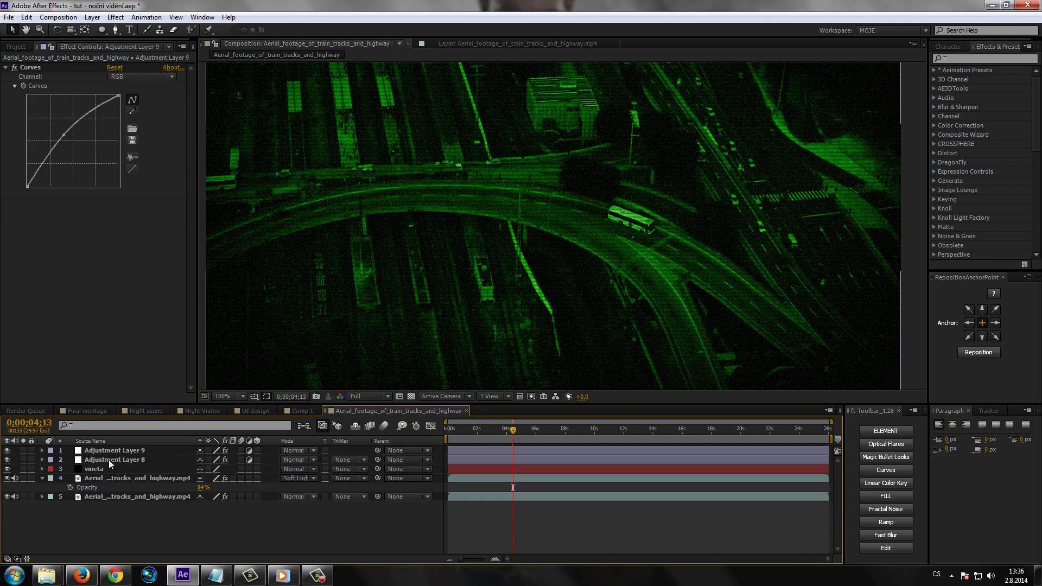
{"action": "left_click_drag", "start_coordinate": [487, 437], "coordinate": [509, 436]}
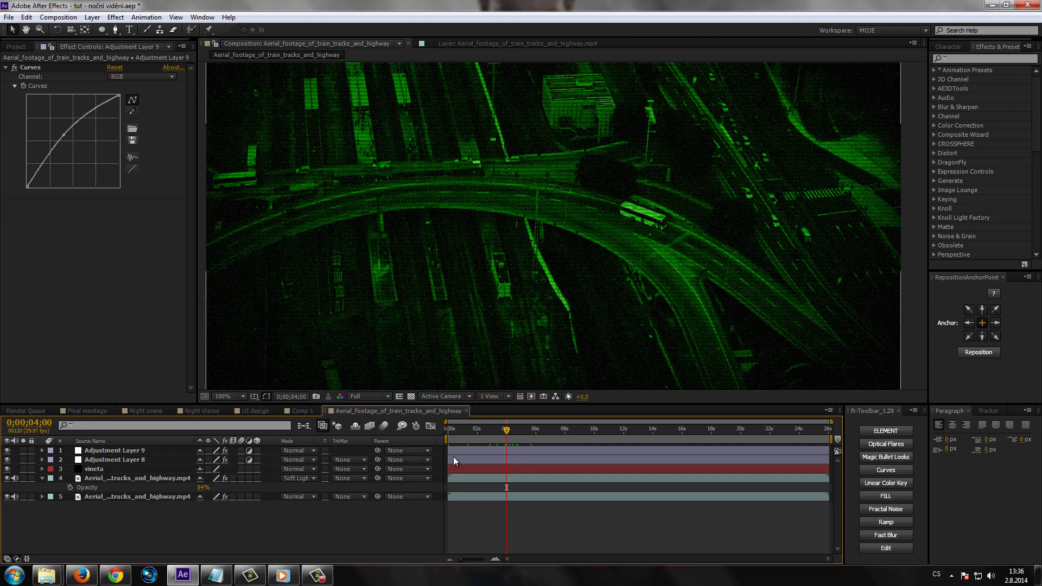
- Copy Curves from Layer 9 to Adjustment Layer 8, delete Layer 9, and trim Layer 8 to start at 4 s
{"action": "left_click", "coordinate": [52, 91]}
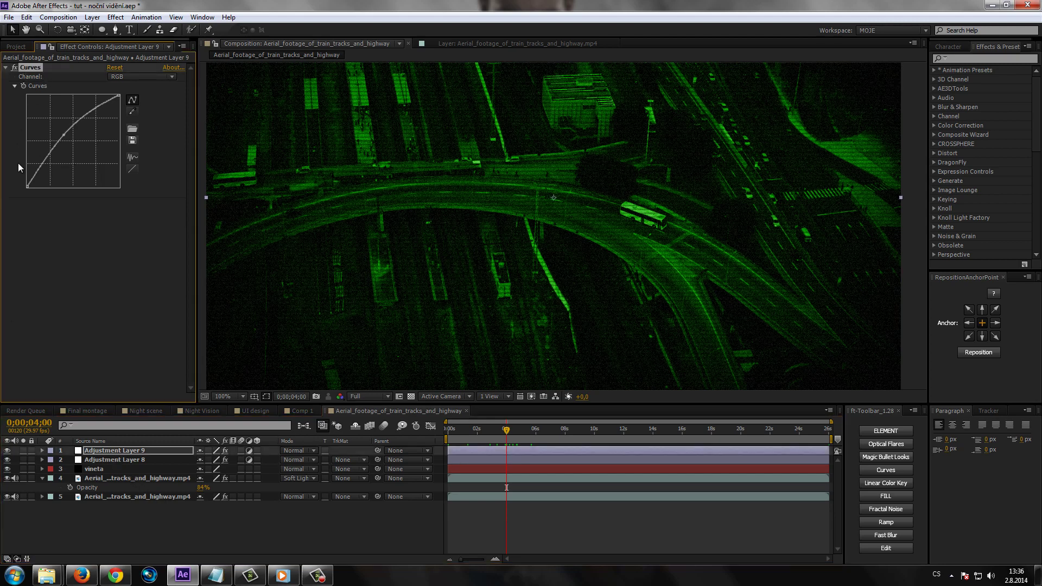
{"action": "left_click", "coordinate": [114, 460]}
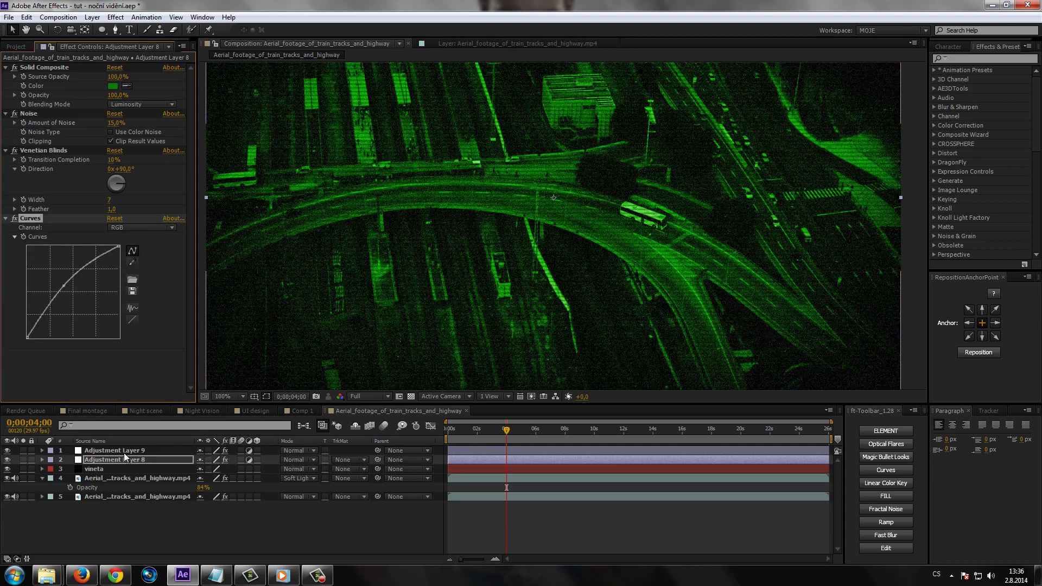
{"action": "left_click", "coordinate": [124, 452]}
{"action": "key", "text": "Delete"}
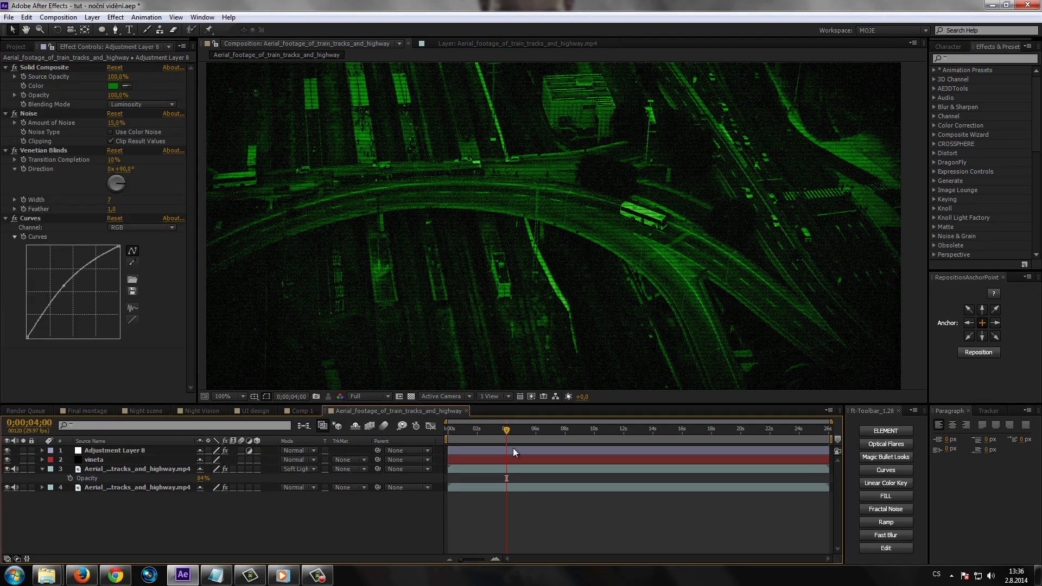
{"action": "left_click", "coordinate": [532, 453]}
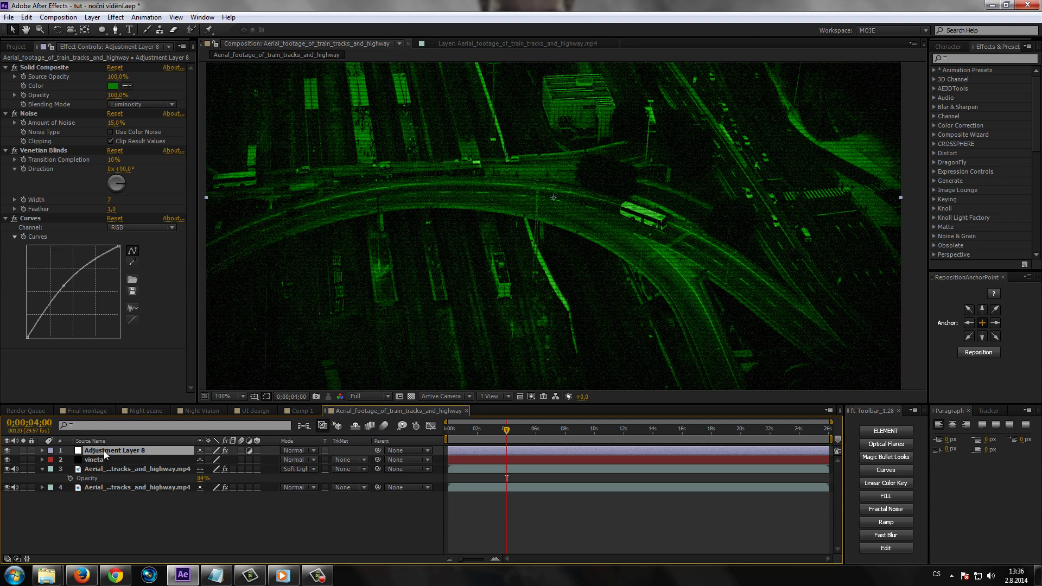
{"action": "left_click_drag", "start_coordinate": [448, 452], "coordinate": [510, 441]}
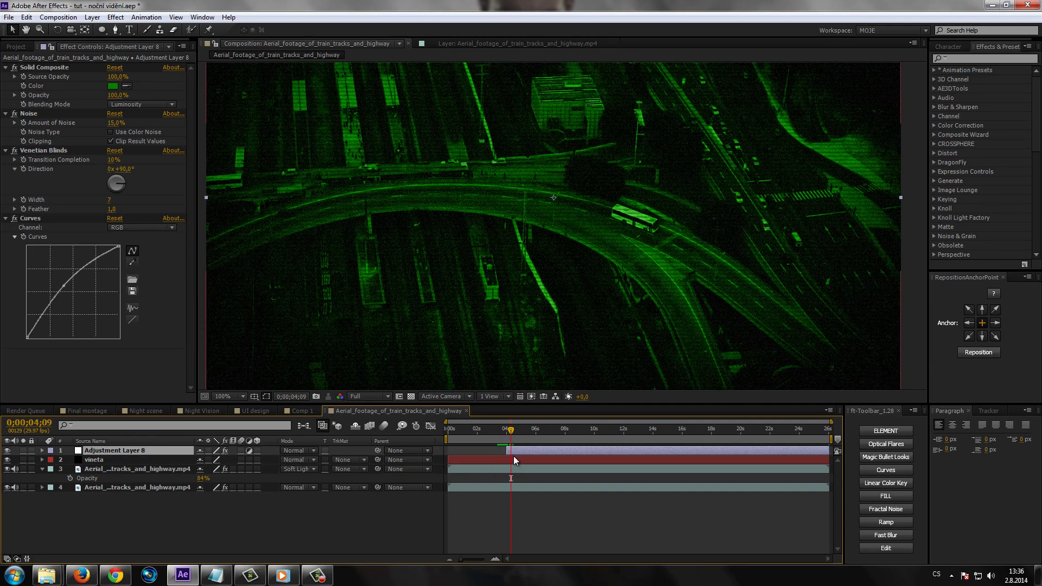
- Add a new Adjustment Layer 10 for the glitch
{"action": "right_click", "coordinate": [269, 521]}
{"action": "mouse_move", "coordinate": [304, 406]}
{"action": "left_click", "coordinate": [476, 493]}
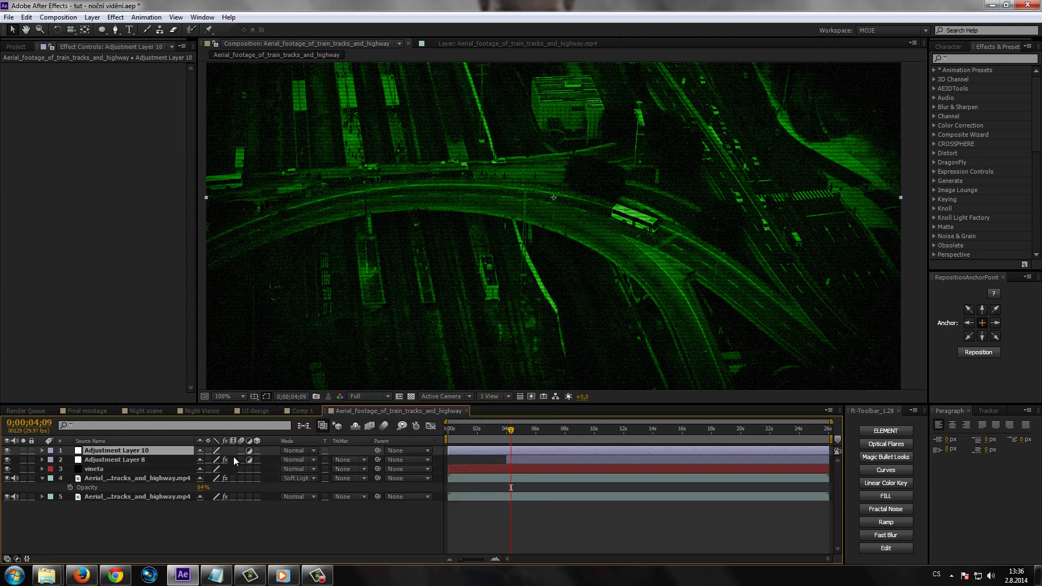
- Drag the Bad TV 3 - weak preset from Image - Special Effects onto Adjustment Layer 10
{"action": "left_click", "coordinate": [935, 69]}
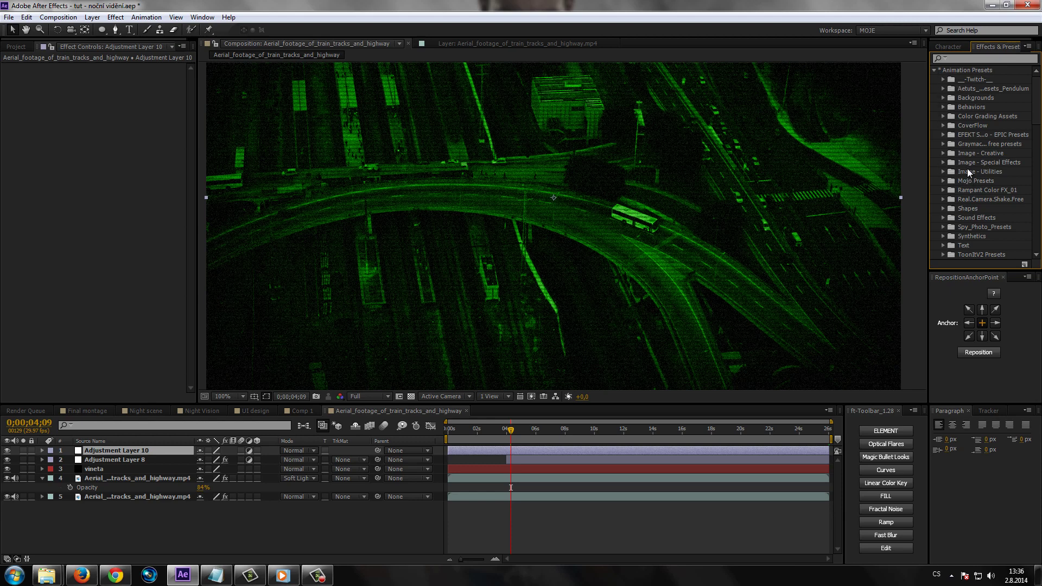
{"action": "left_click", "coordinate": [944, 162]}
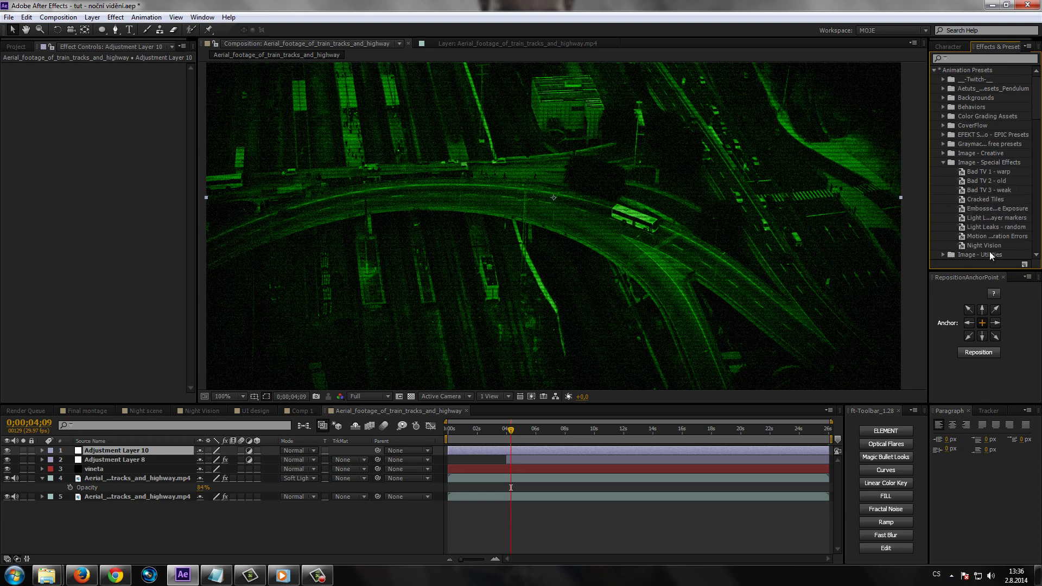
{"action": "left_click", "coordinate": [983, 180]}
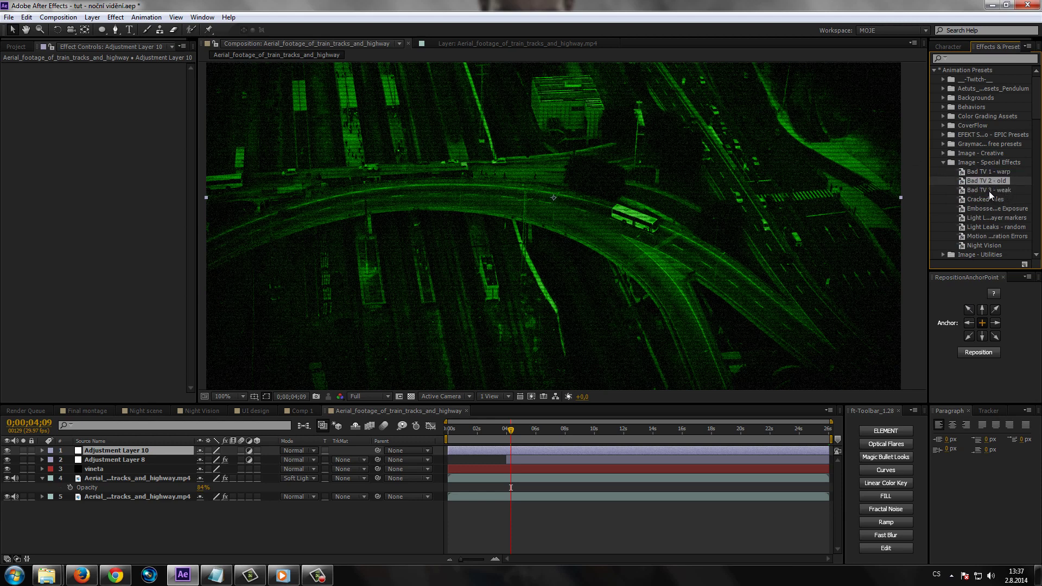
{"action": "left_click", "coordinate": [989, 190]}
{"action": "left_click_drag", "start_coordinate": [992, 190], "coordinate": [514, 434]}
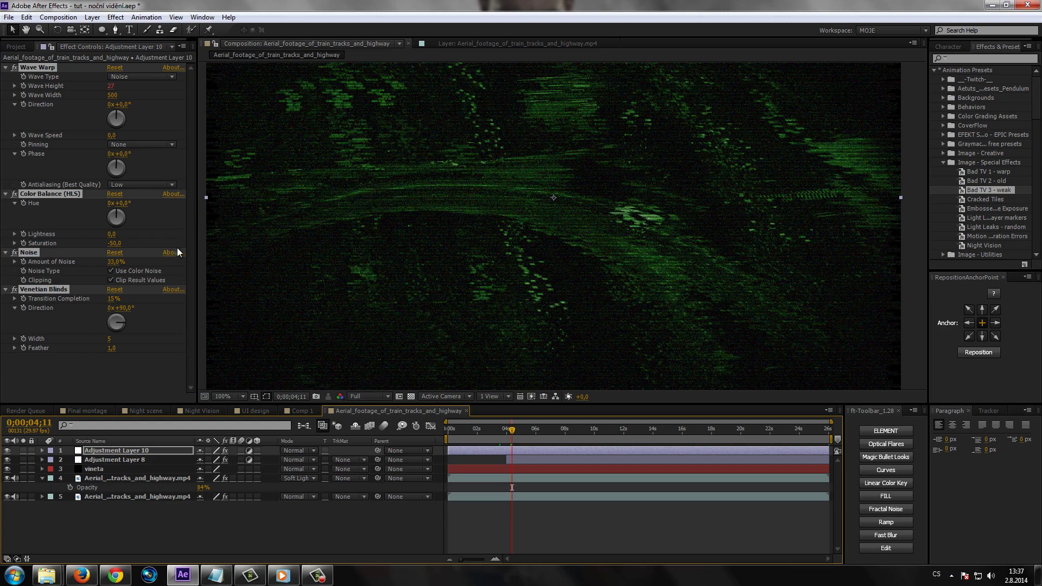
- Switch off the preset's Color Balance (HLS), Noise and Venetian Blinds effects
{"action": "left_click", "coordinate": [52, 363]}
{"action": "left_click", "coordinate": [31, 197]}
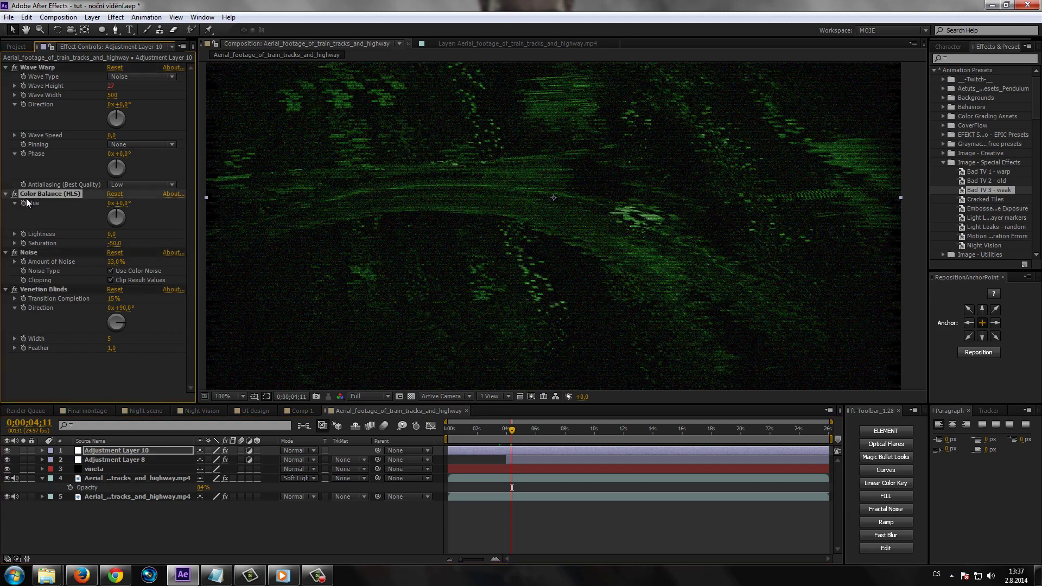
{"action": "left_click", "coordinate": [14, 196]}
{"action": "left_click", "coordinate": [14, 253]}
{"action": "left_click", "coordinate": [13, 292]}
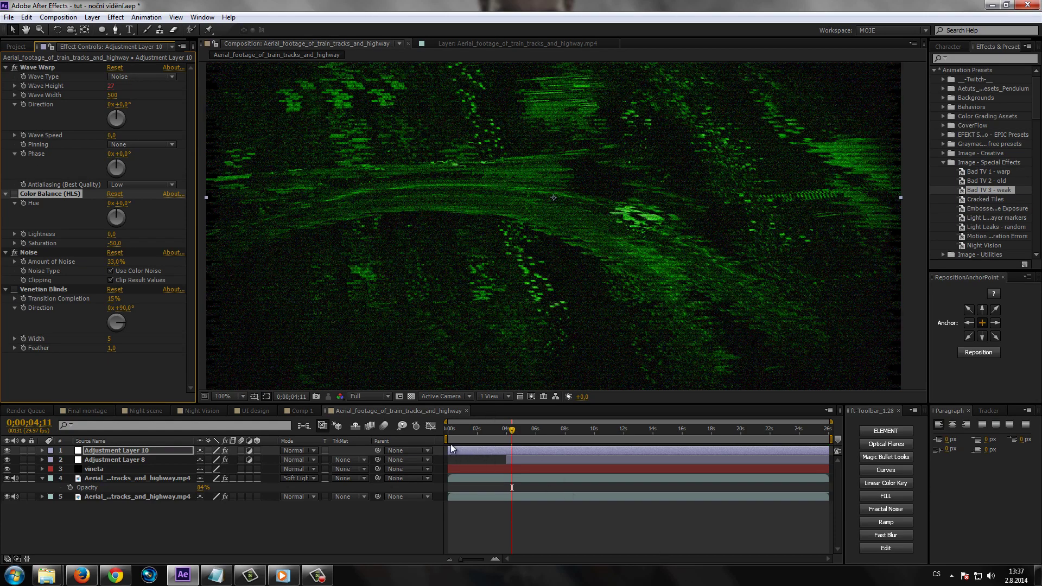
- Set the glitch's Wave Width to 100
{"action": "left_click", "coordinate": [112, 95]}
{"action": "type", "text": "200"}
{"action": "key", "text": "Return"}
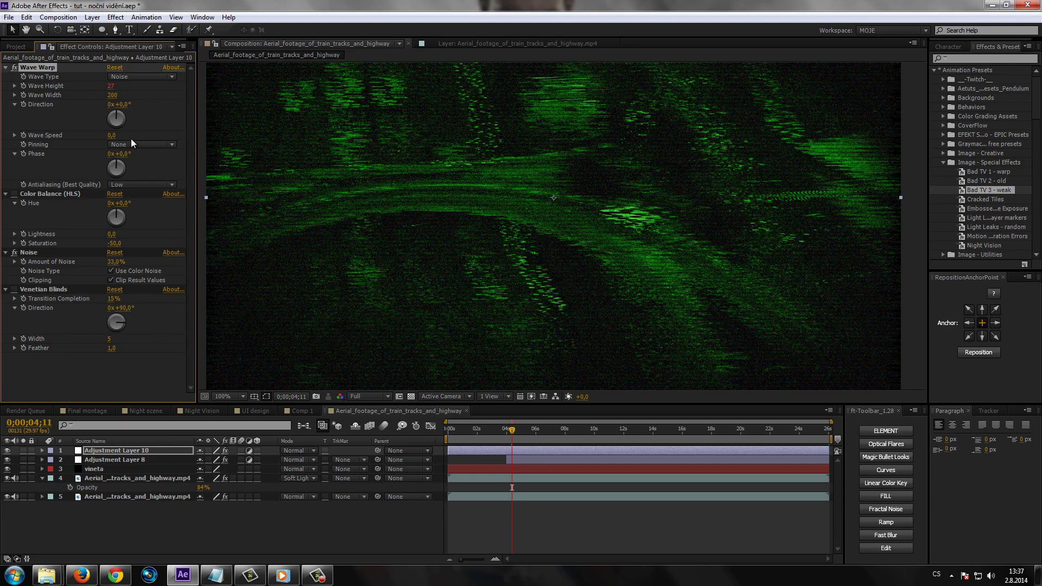
{"action": "left_click", "coordinate": [115, 96]}
{"action": "type", "text": "100"}
{"action": "key", "text": "Return"}
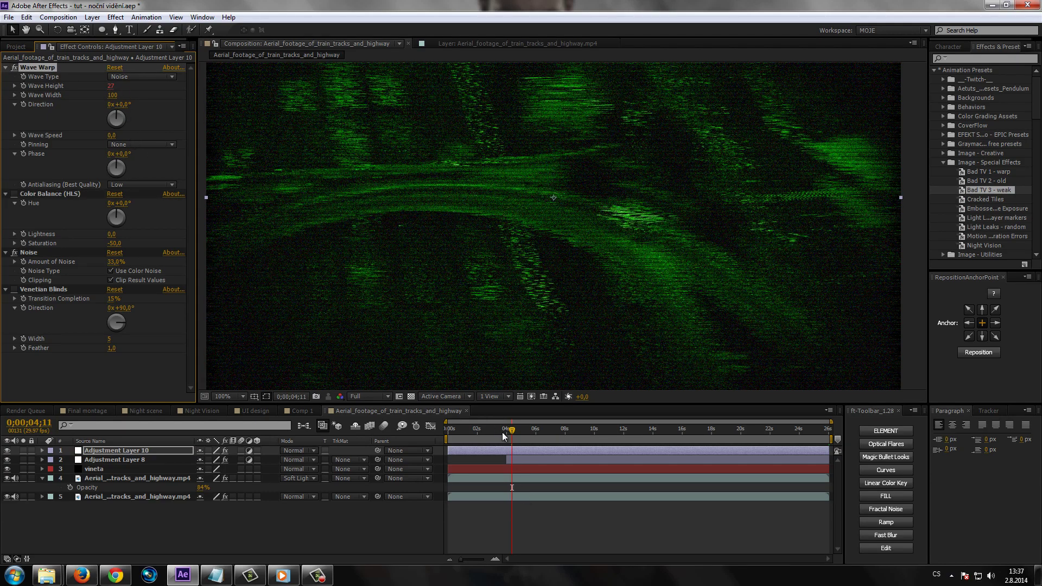
- Trim the glitch layer to run from about 4 s to 5 s
{"action": "key", "text": "Page_Up"}
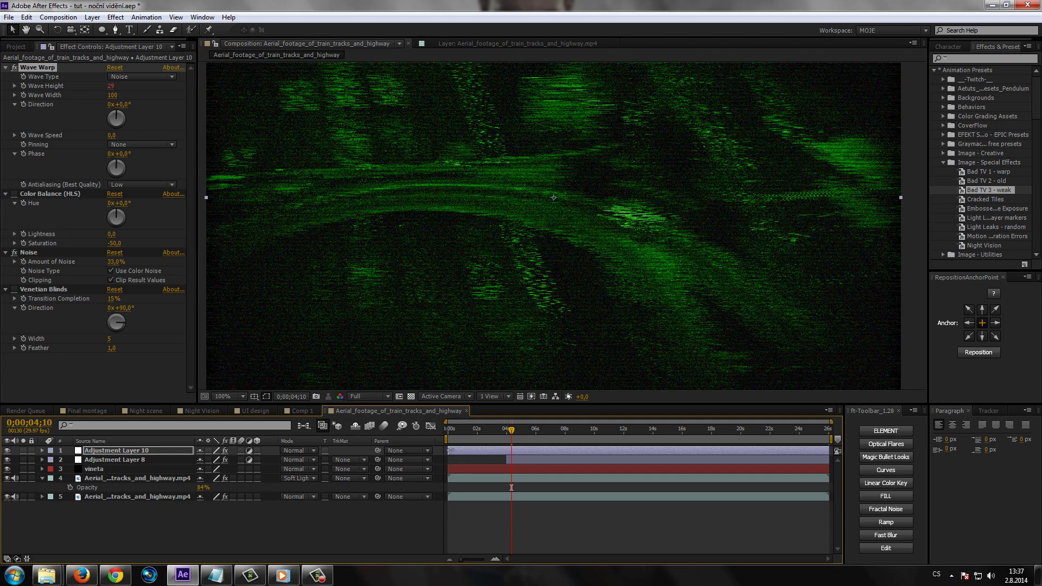
{"action": "left_click_drag", "start_coordinate": [447, 450], "coordinate": [510, 450]}
{"action": "left_click_drag", "start_coordinate": [828, 451], "coordinate": [514, 429]}
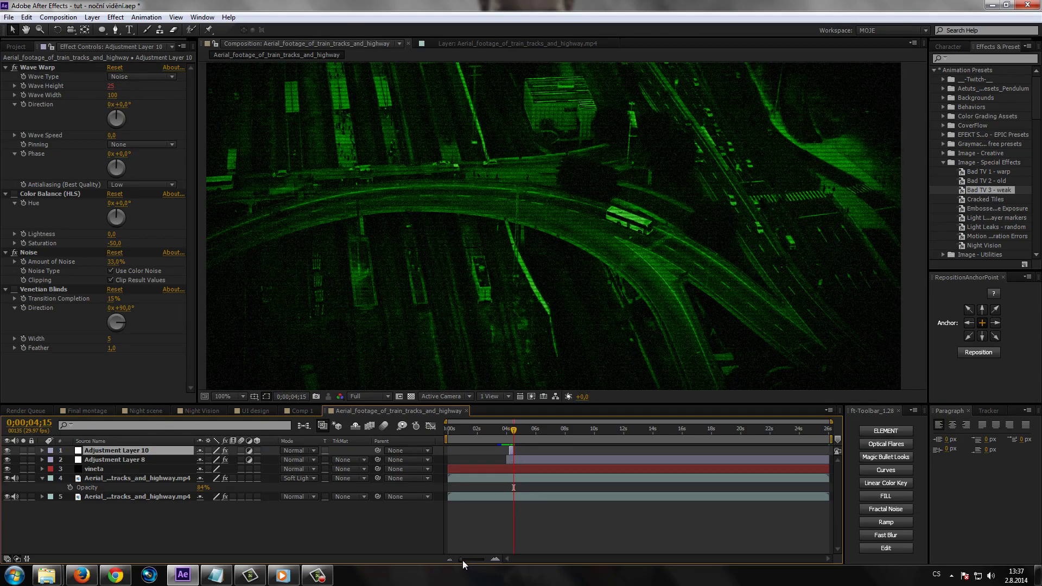
- Slide Adjustment Layer 10 to the frame just before 4 s, then preview the switch
{"action": "left_click_drag", "start_coordinate": [462, 559], "coordinate": [481, 558]}
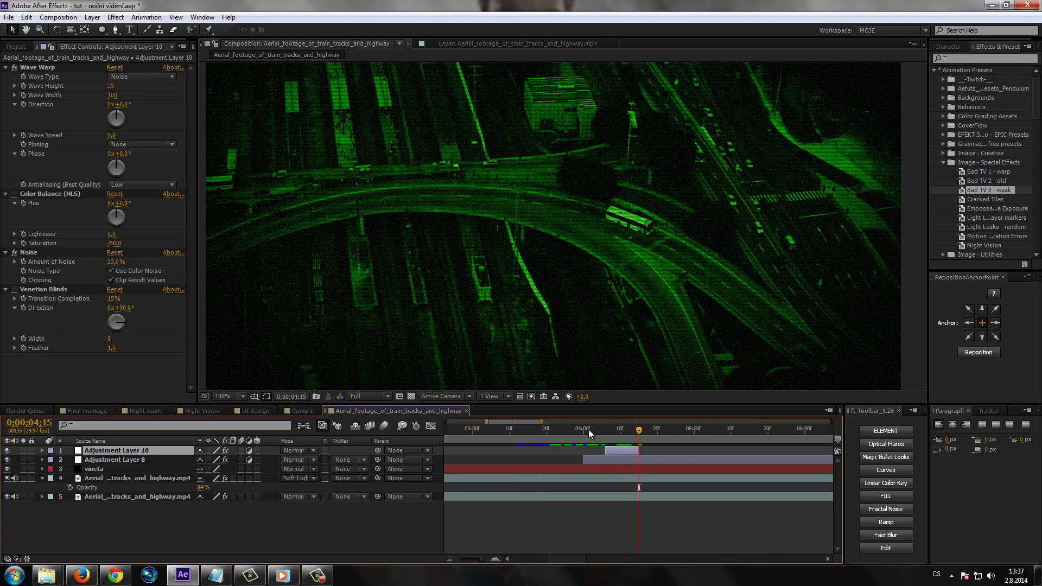
{"action": "left_click", "coordinate": [578, 430]}
{"action": "left_click", "coordinate": [588, 460]}
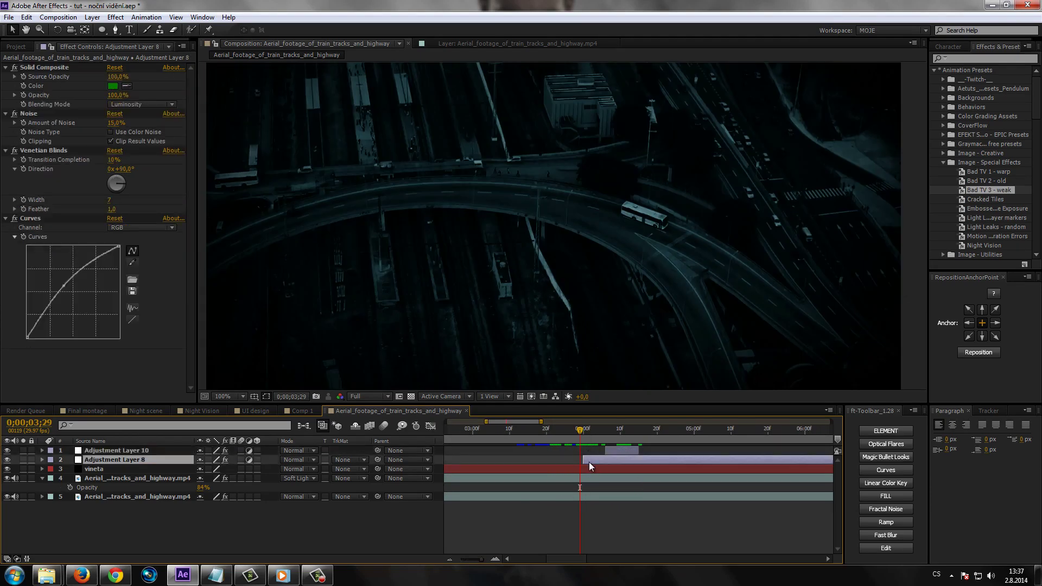
{"action": "left_click_drag", "start_coordinate": [612, 451], "coordinate": [554, 435]}
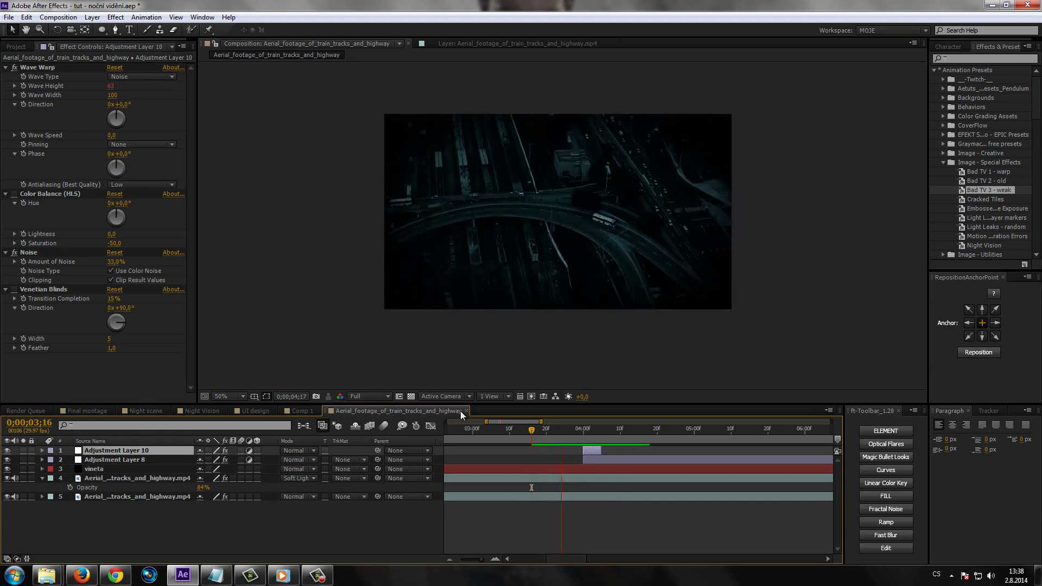
{"action": "key", "text": "space"}
{"action": "mouse_move", "coordinate": [536, 427]}
{"action": "left_mouse_down"}
{"action": "mouse_move", "coordinate": [587, 438]}
{"action": "mouse_move", "coordinate": [519, 438]}
{"action": "mouse_move", "coordinate": [542, 438]}
{"action": "left_mouse_up"}
{"action": "key", "text": "minus"}
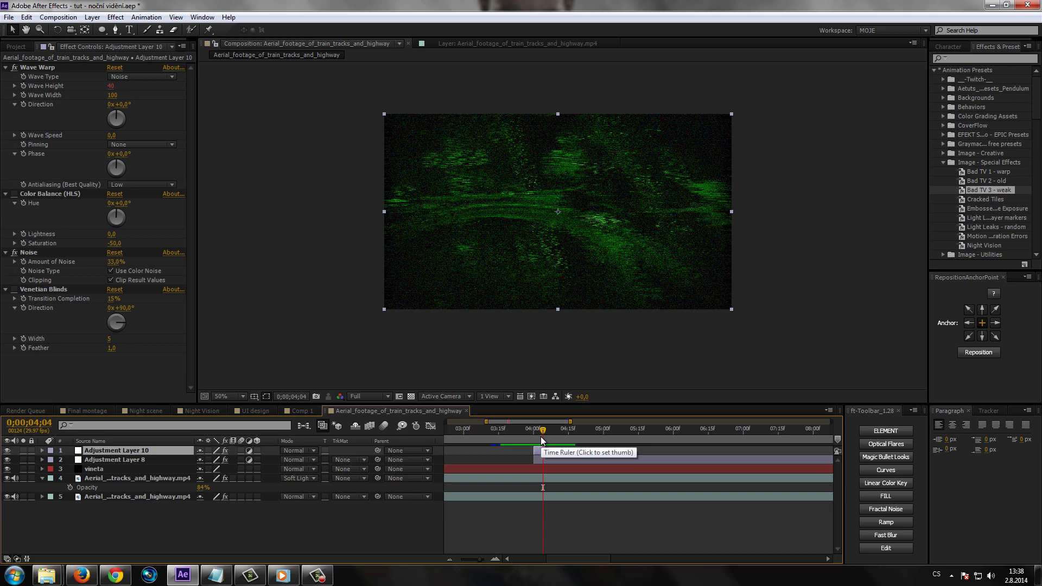
- Preview the UI design animation, then show Final montage with the HUD reticle over night-vision footage at 0;00;05;04
{"action": "left_click", "coordinate": [254, 411]}
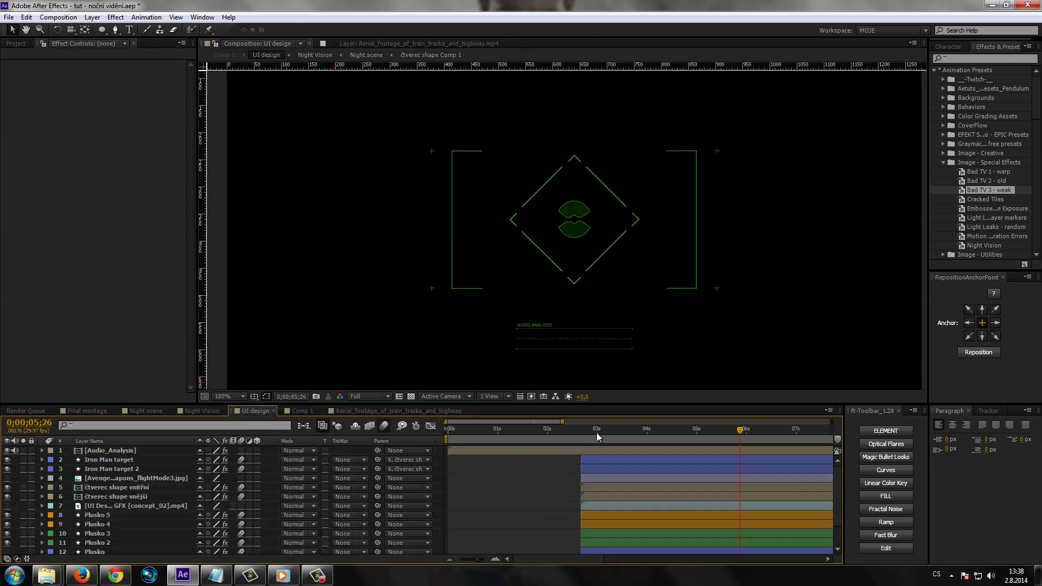
{"action": "left_click_drag", "start_coordinate": [620, 431], "coordinate": [704, 432]}
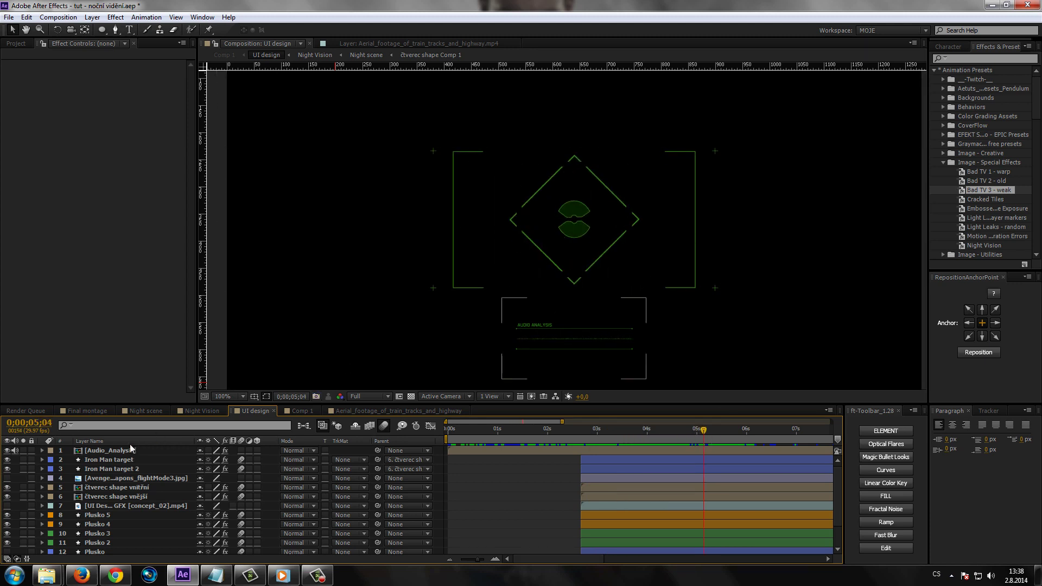
{"action": "left_click", "coordinate": [88, 412]}
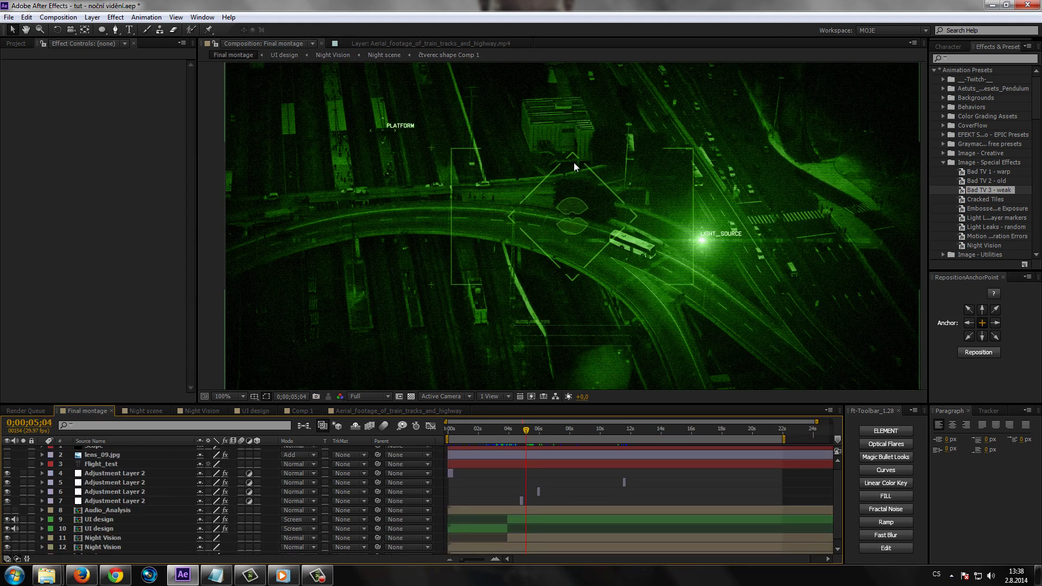